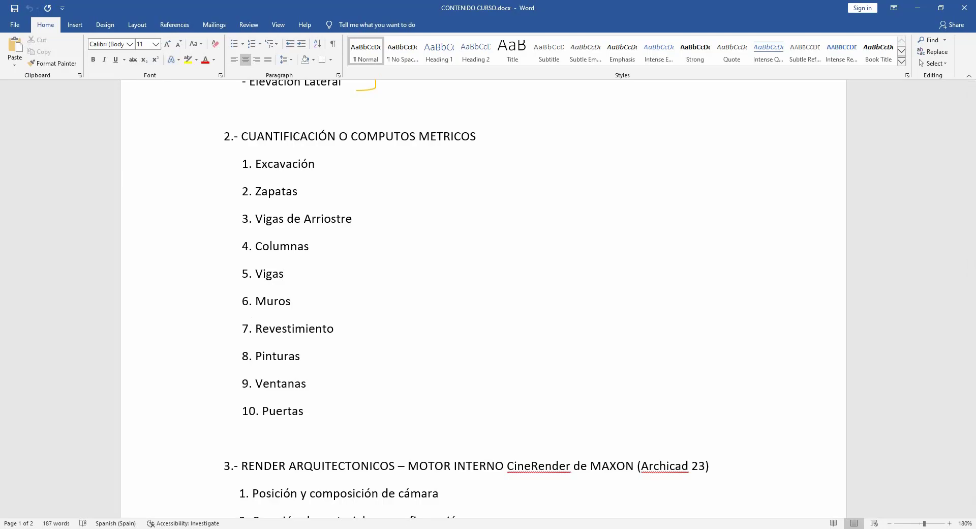
Switch to the Archicad project CASA DE GRANJA CUANTIFICACION and show the building structure in the 3D view
{"action": "left_click", "coordinate": [408, 527]}
{"action": "left_click", "coordinate": [361, 503]}
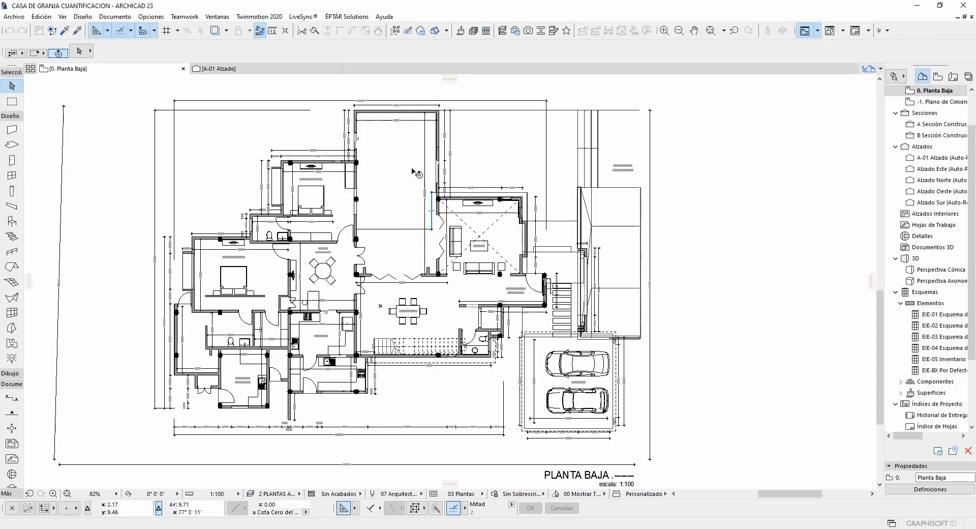
{"action": "key", "text": "F3"}
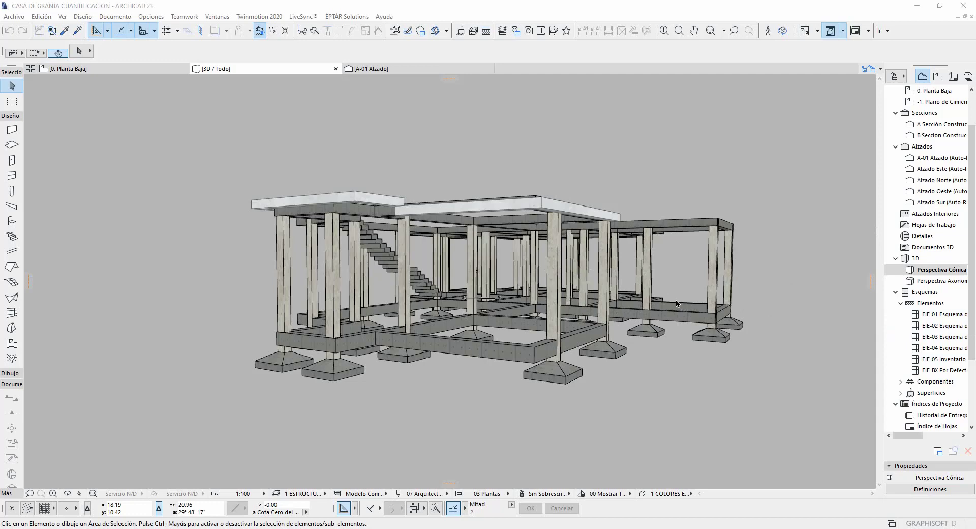
{"action": "scroll", "coordinate": [584, 306], "scroll_direction": "up", "scroll_amount": 5}
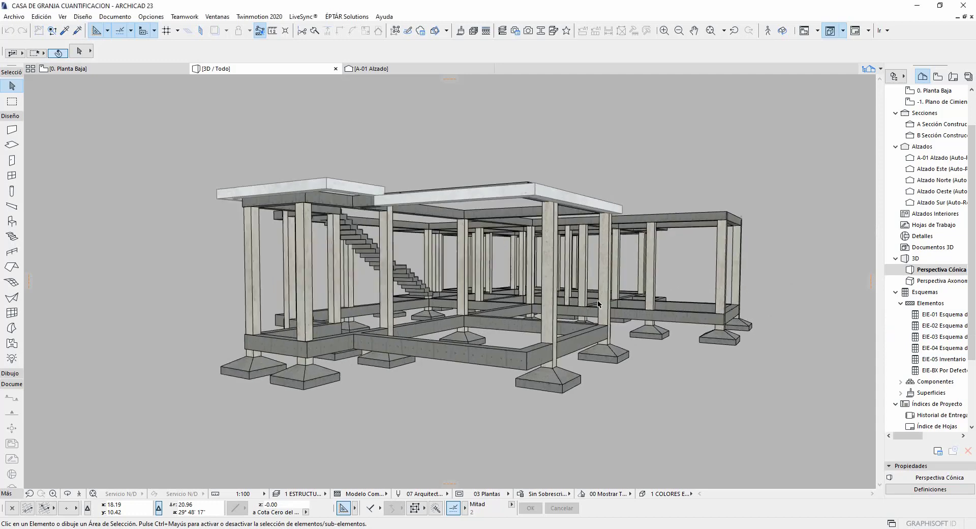
{"action": "left_click_drag", "start_coordinate": [608, 351], "coordinate": [442, 321]}
{"action": "scroll", "coordinate": [442, 320], "scroll_direction": "down", "scroll_amount": 5}
{"action": "scroll", "coordinate": [455, 356], "scroll_direction": "up", "scroll_amount": 3}
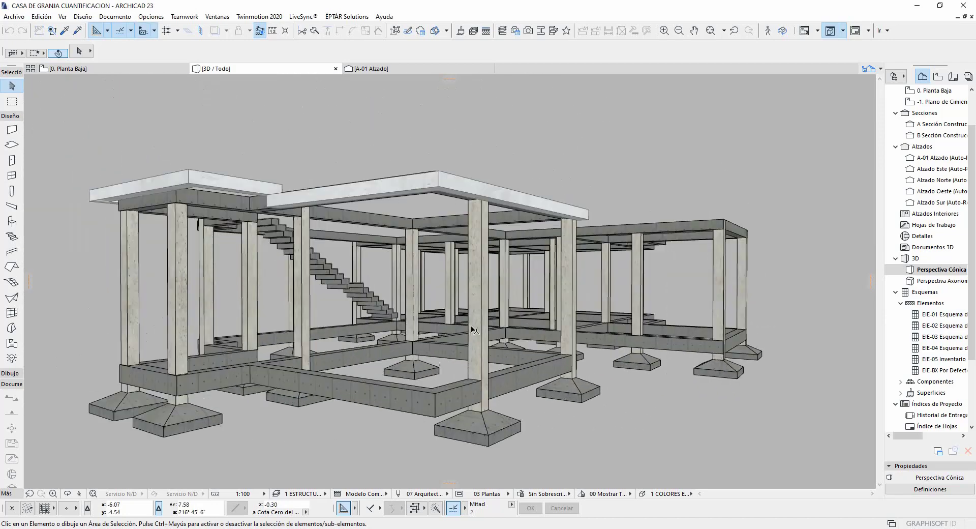
{"action": "scroll", "coordinate": [457, 366], "scroll_direction": "down", "scroll_amount": 2}
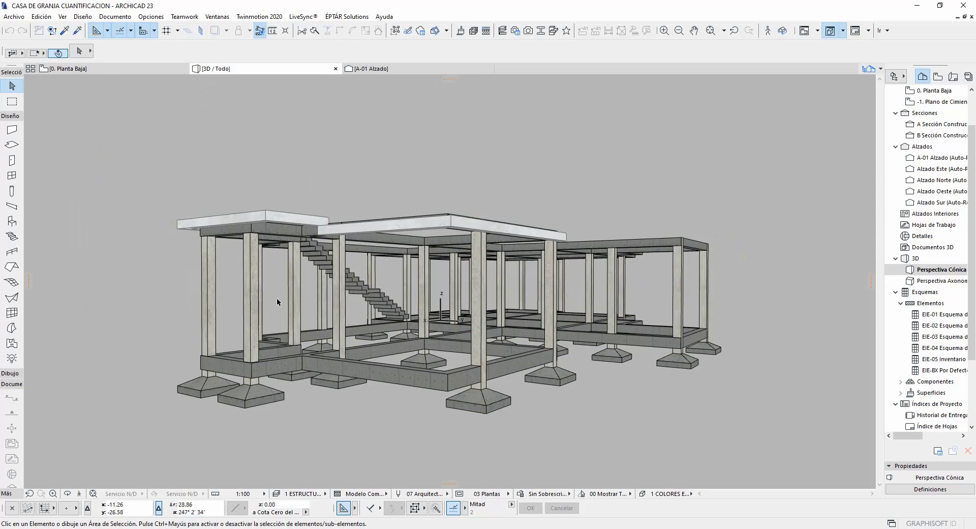
Select the structure's columns, check their assigned layer in the layer list, and clear the selection
{"action": "left_click", "coordinate": [251, 303]}
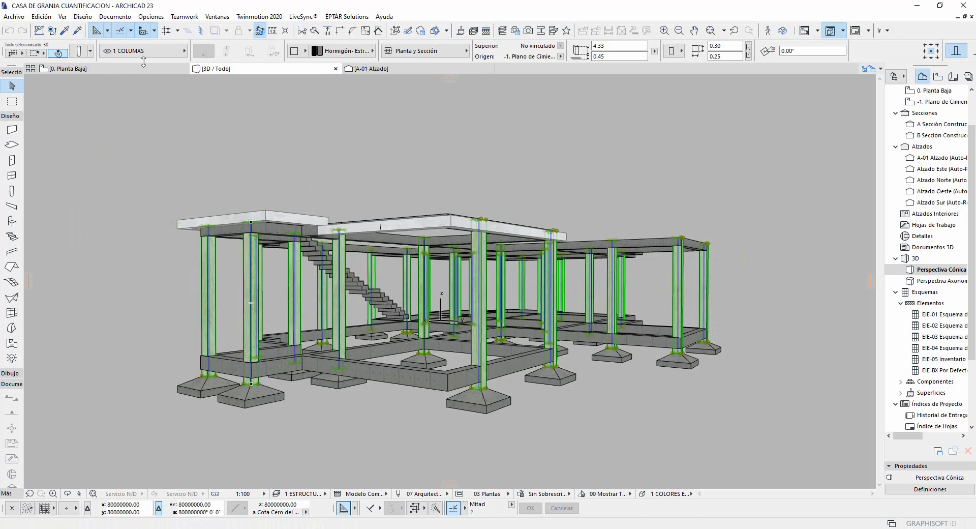
{"action": "left_click", "coordinate": [153, 51]}
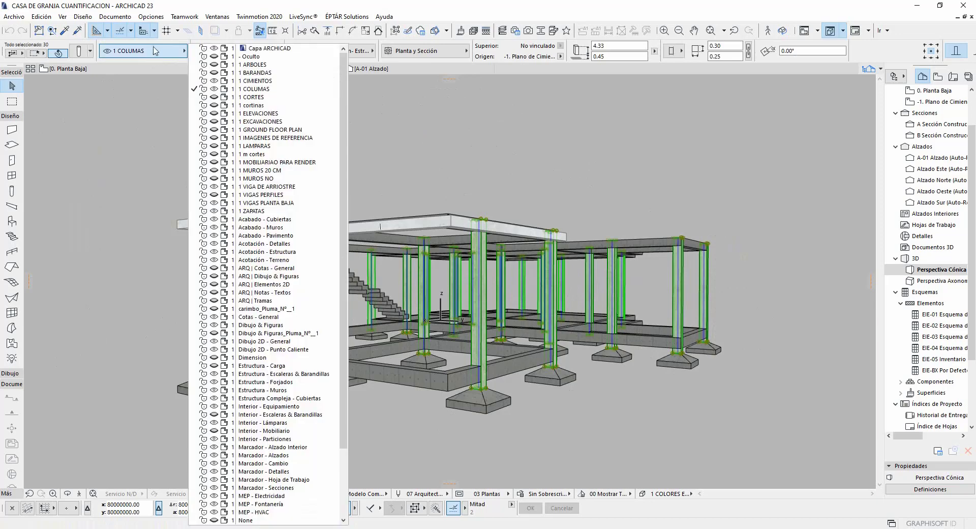
{"action": "left_click", "coordinate": [260, 90]}
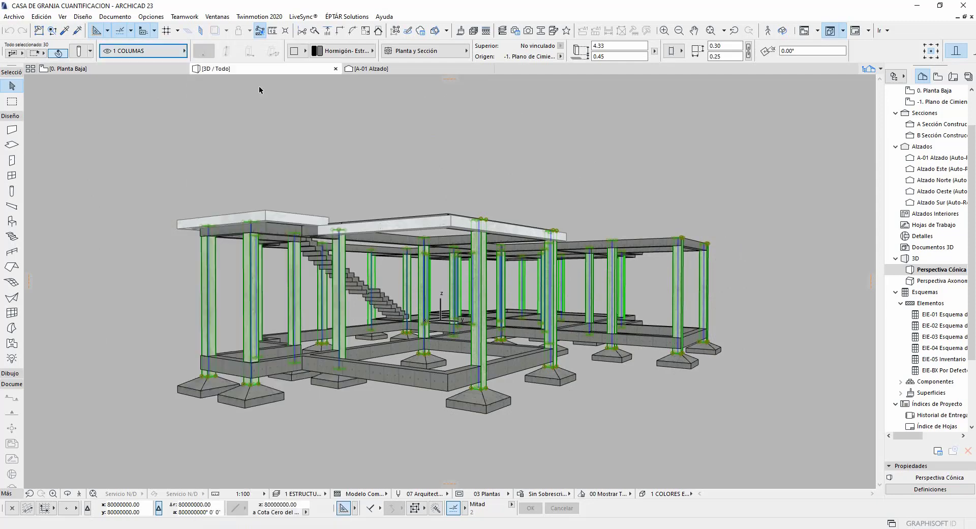
{"action": "left_click", "coordinate": [367, 141]}
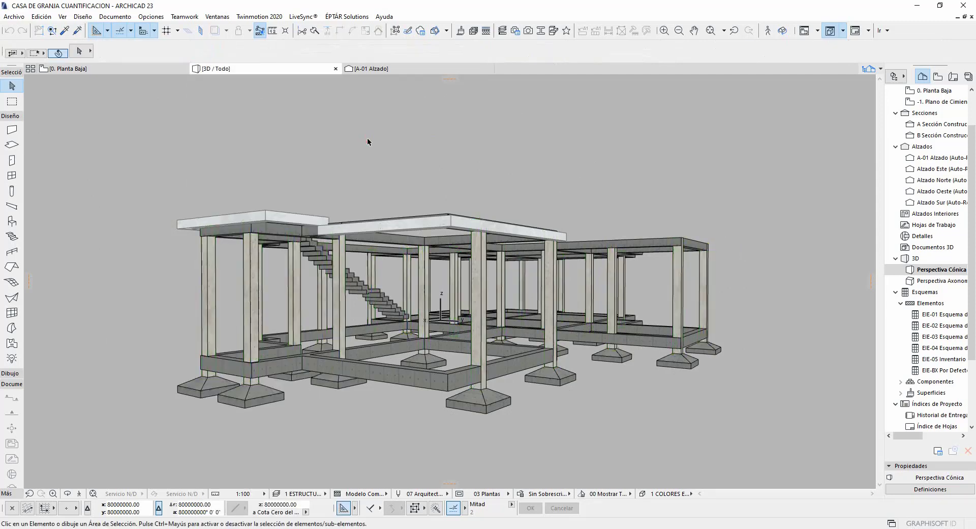
Select the footings, the upper beams and the tie beams in turn to check their layers, and clear the selection
{"action": "left_click", "coordinate": [492, 406]}
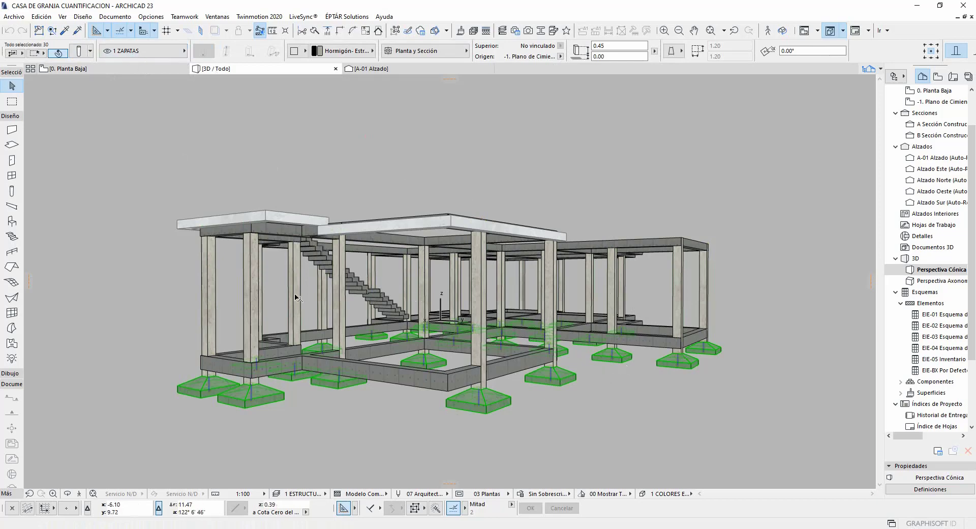
{"action": "left_click", "coordinate": [636, 248]}
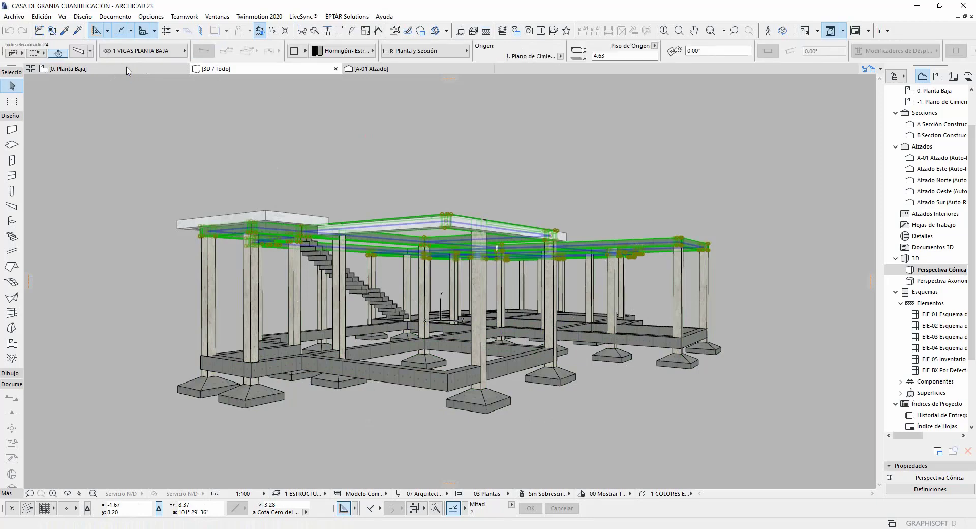
{"action": "left_click", "coordinate": [443, 389]}
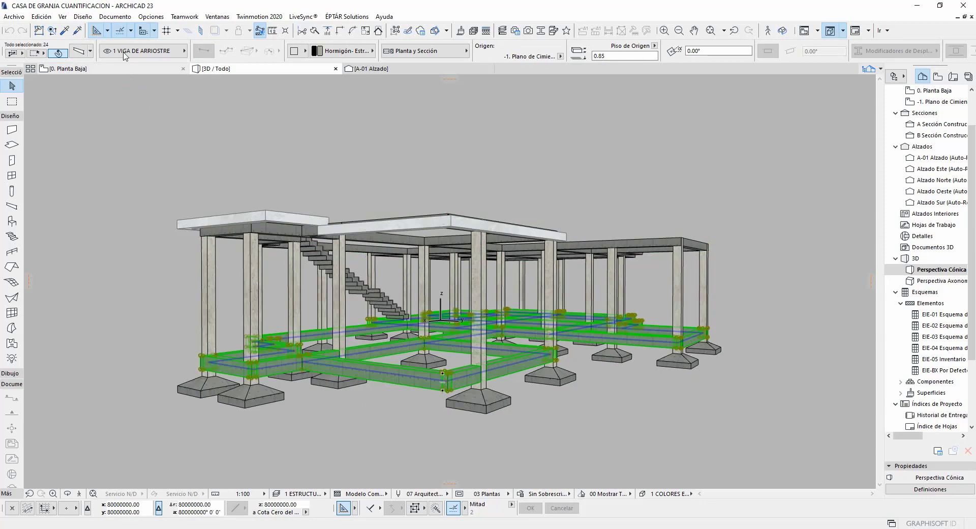
{"action": "left_click", "coordinate": [571, 189]}
Apply the layer combination 1 MODELO SIN ARBOLES to the 3D view
{"action": "middle_click_drag", "start_coordinate": [542, 185], "coordinate": [615, 207], "text": "shift"}
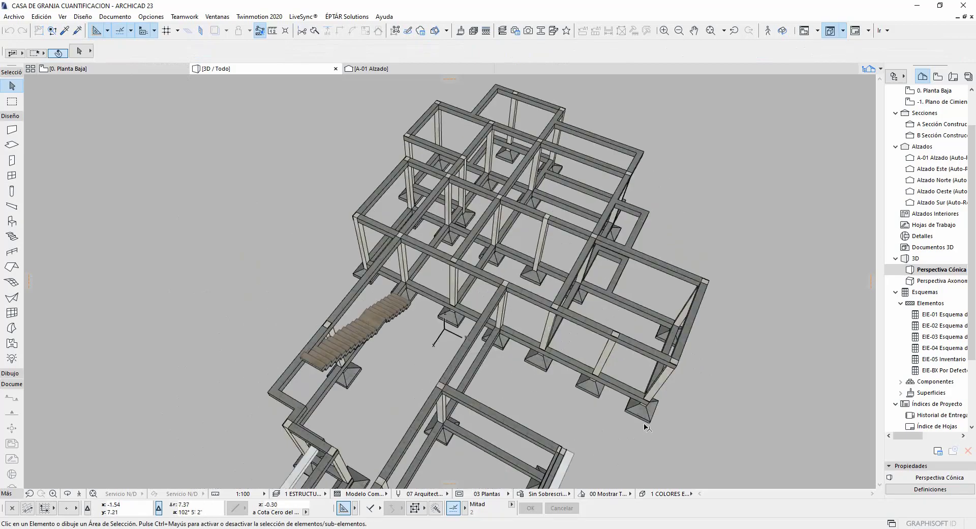
{"action": "mouse_move", "coordinate": [562, 253]}
{"action": "middle_mouse_down", "text": "shift"}
{"action": "mouse_move", "coordinate": [543, 298]}
{"action": "mouse_move", "coordinate": [676, 283]}
{"action": "mouse_move", "coordinate": [595, 330]}
{"action": "mouse_move", "coordinate": [280, 319]}
{"action": "mouse_move", "coordinate": [438, 361]}
{"action": "mouse_move", "coordinate": [518, 418]}
{"action": "mouse_move", "coordinate": [536, 359]}
{"action": "middle_mouse_up", "text": "shift"}
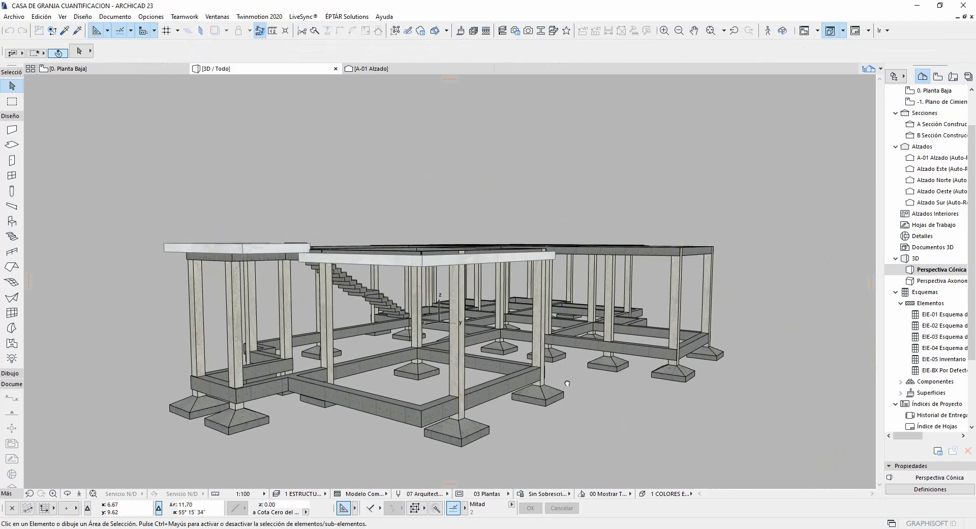
{"action": "middle_click_drag", "start_coordinate": [569, 386], "coordinate": [514, 384], "text": "shift"}
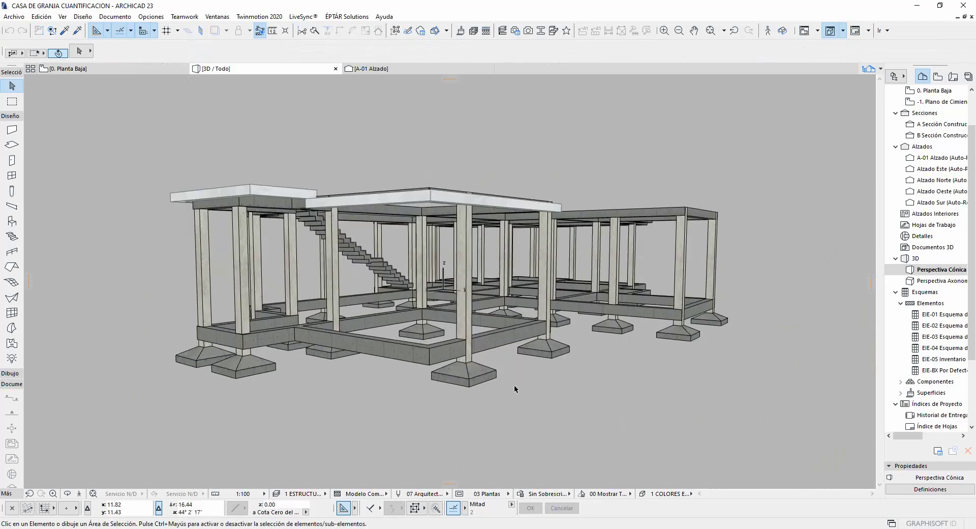
{"action": "left_click", "coordinate": [313, 494]}
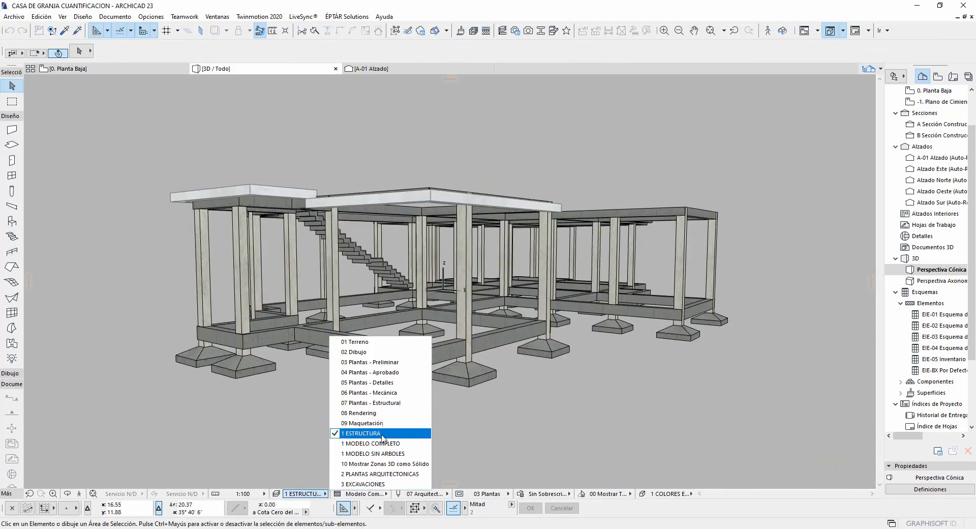
{"action": "left_click", "coordinate": [395, 454]}
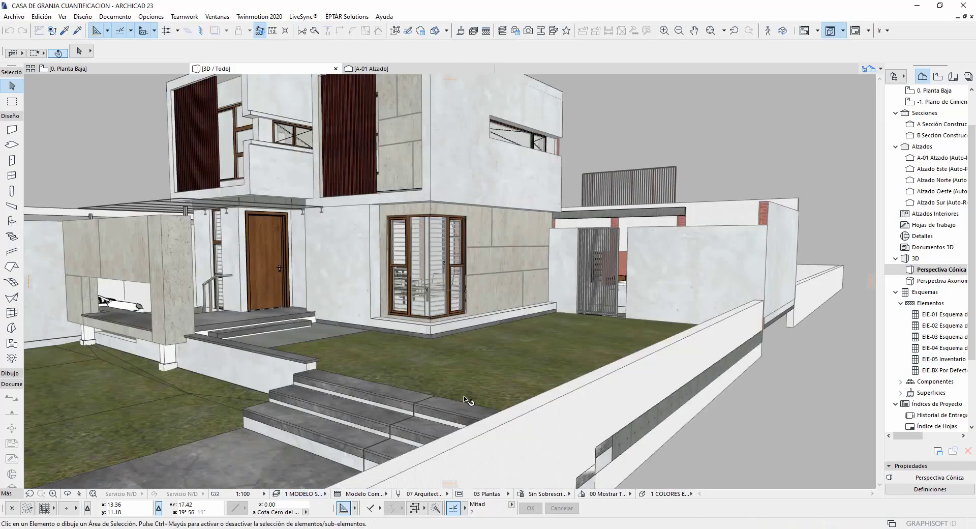
Examine the house model's front exterior and the footings beneath the floor slab
{"action": "scroll", "coordinate": [642, 252], "scroll_direction": "down", "scroll_amount": 6}
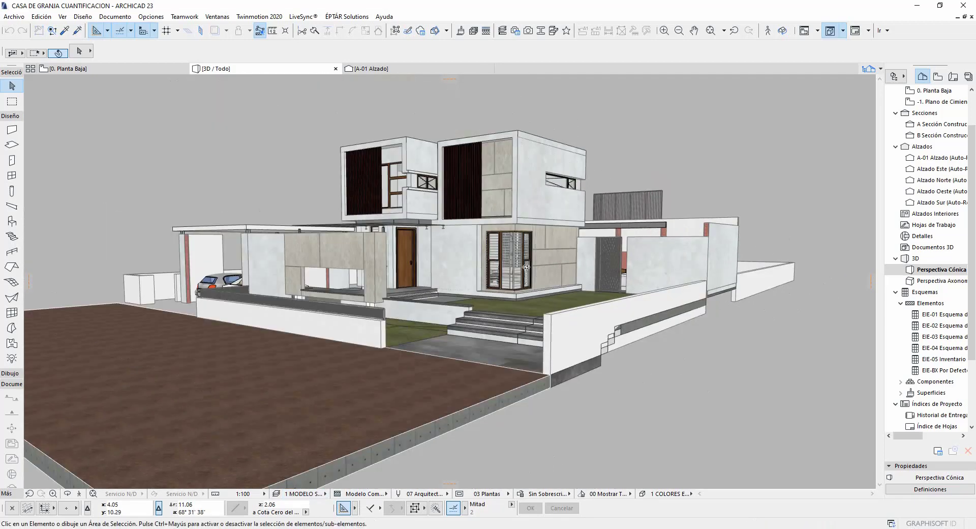
{"action": "left_click_drag", "start_coordinate": [527, 267], "coordinate": [550, 275]}
{"action": "scroll", "coordinate": [580, 356], "scroll_direction": "up", "scroll_amount": 6}
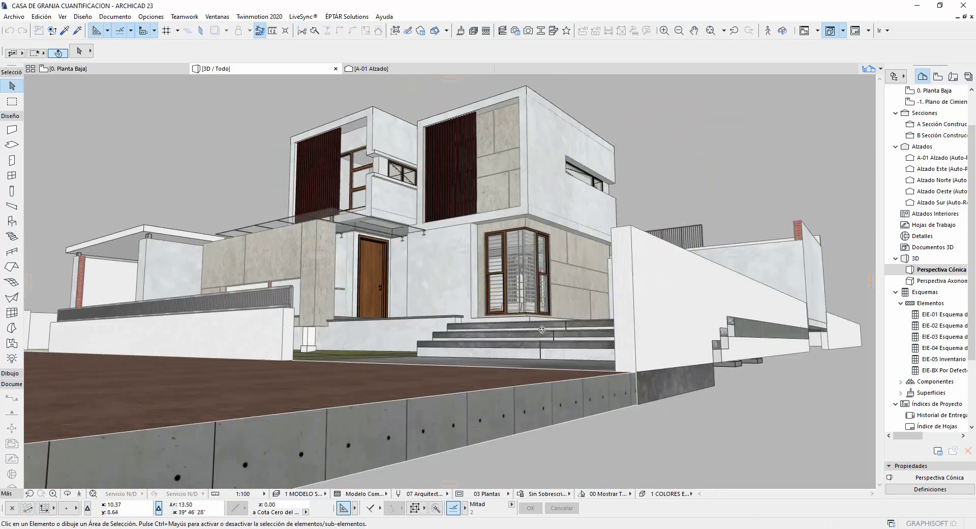
{"action": "middle_click_drag", "start_coordinate": [542, 329], "coordinate": [548, 349], "text": "shift"}
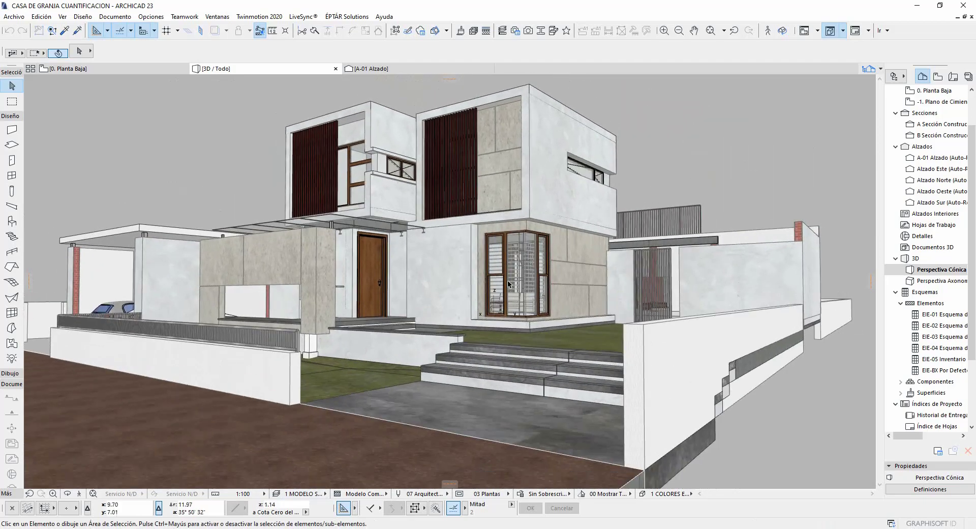
{"action": "scroll", "coordinate": [342, 292], "scroll_direction": "up", "scroll_amount": 4}
{"action": "mouse_move", "coordinate": [342, 292]}
{"action": "middle_mouse_down", "text": "shift"}
{"action": "mouse_move", "coordinate": [351, 341]}
{"action": "mouse_move", "coordinate": [422, 311]}
{"action": "mouse_move", "coordinate": [335, 300]}
{"action": "middle_mouse_up", "text": "shift"}
{"action": "scroll", "coordinate": [522, 219], "scroll_direction": "down", "scroll_amount": 3}
{"action": "middle_click_drag", "start_coordinate": [539, 285], "coordinate": [548, 319], "text": "shift"}
{"action": "scroll", "coordinate": [546, 322], "scroll_direction": "up", "scroll_amount": 5}
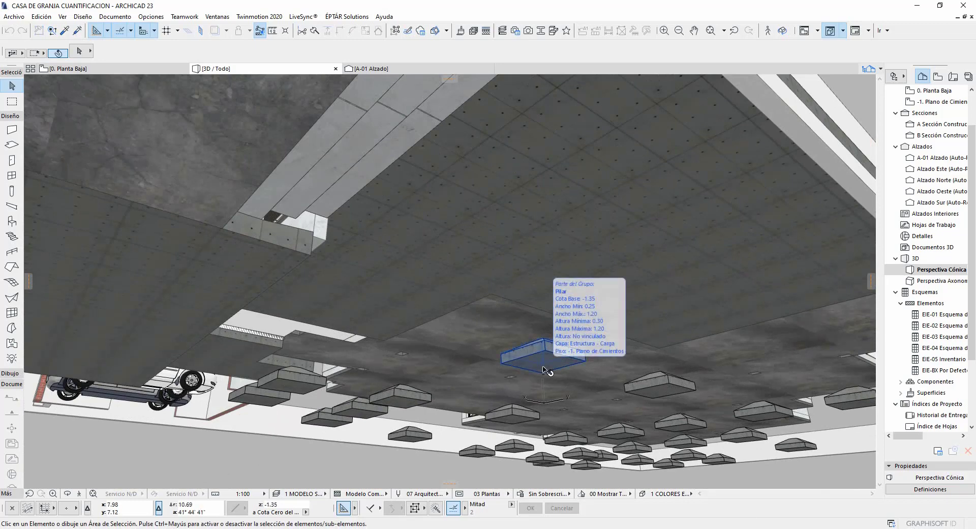
Turn on the visibility of the layer 1 COLUMAS in the layer settings
{"action": "key", "text": "ctrl+l"}
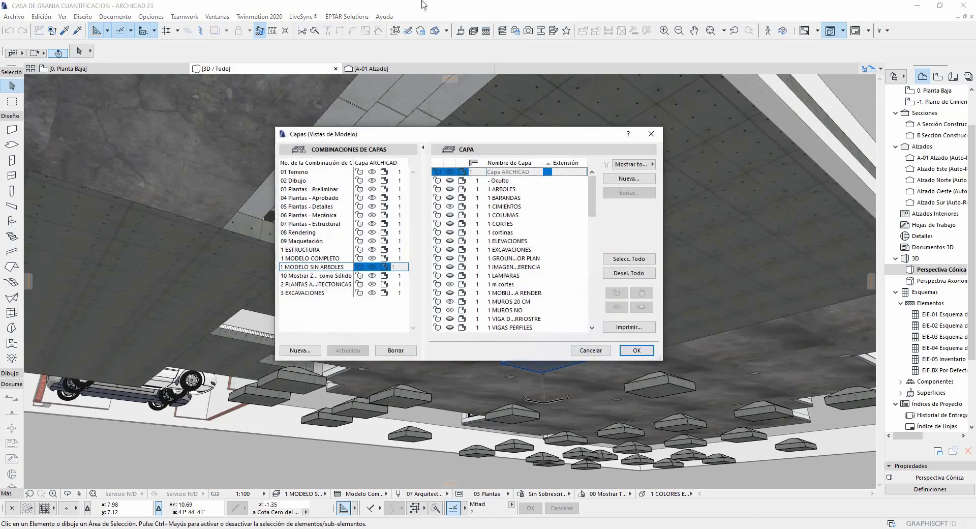
{"action": "left_click", "coordinate": [452, 216]}
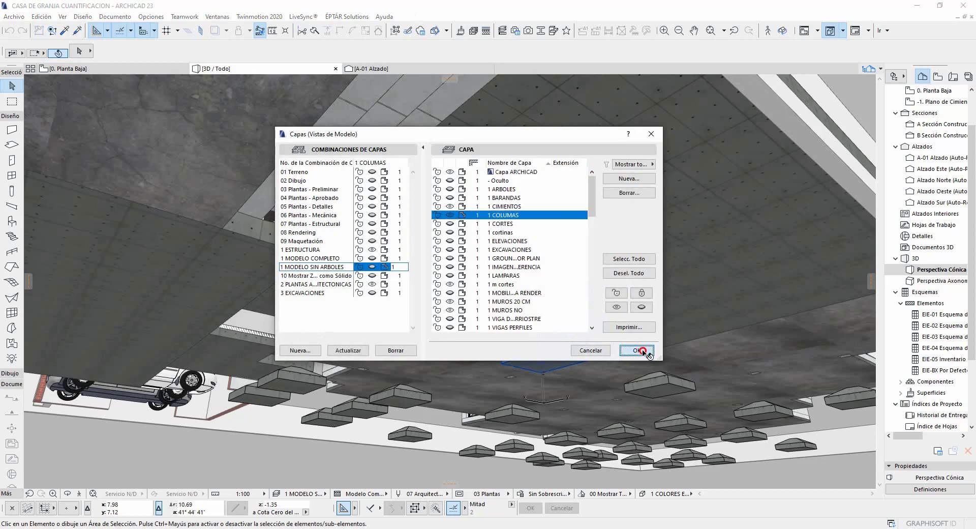
{"action": "left_click", "coordinate": [636, 349]}
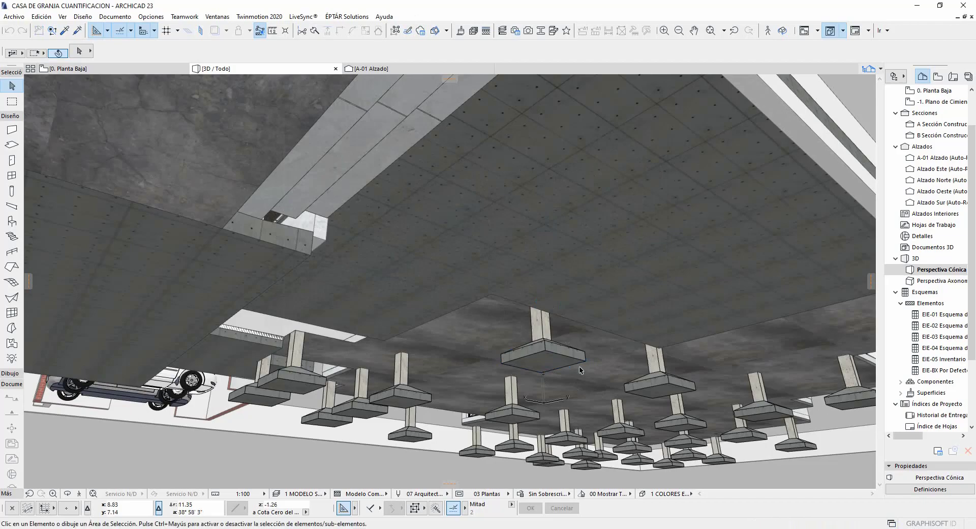
Apply the layer combination 1 ESTRUCTURA so that the 3D view is limited to the structural elements
{"action": "left_click_drag", "start_coordinate": [545, 338], "coordinate": [541, 169]}
{"action": "scroll", "coordinate": [539, 165], "scroll_direction": "down", "scroll_amount": 4}
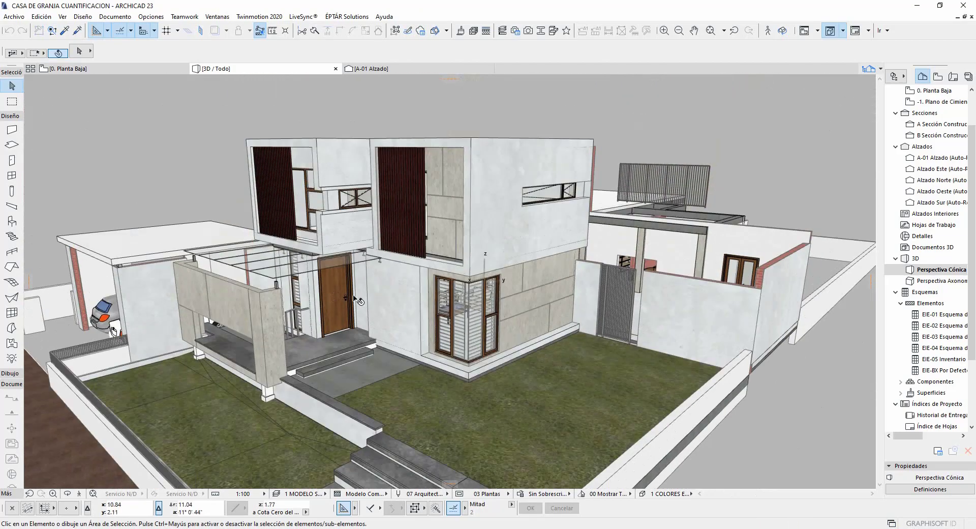
{"action": "middle_click_drag", "start_coordinate": [355, 296], "coordinate": [384, 397], "text": "shift"}
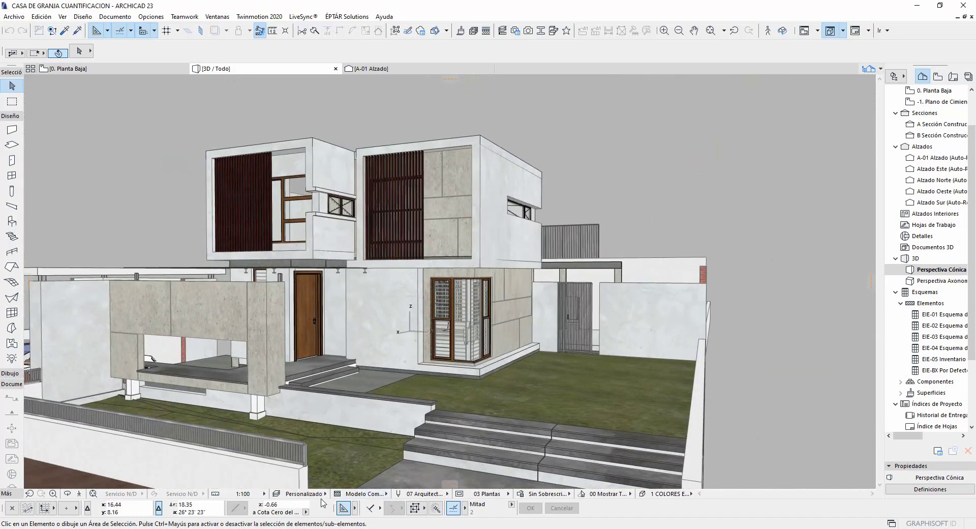
{"action": "left_click", "coordinate": [326, 493]}
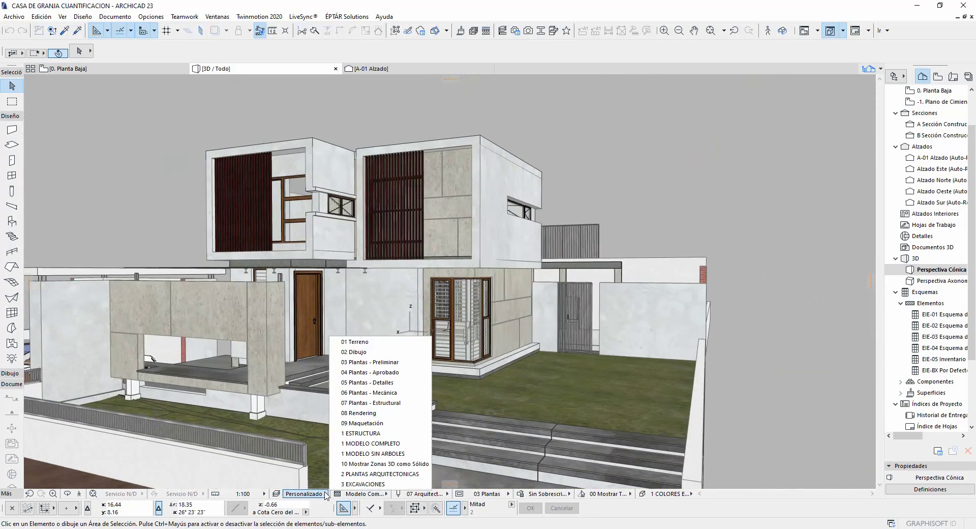
{"action": "left_click", "coordinate": [363, 433]}
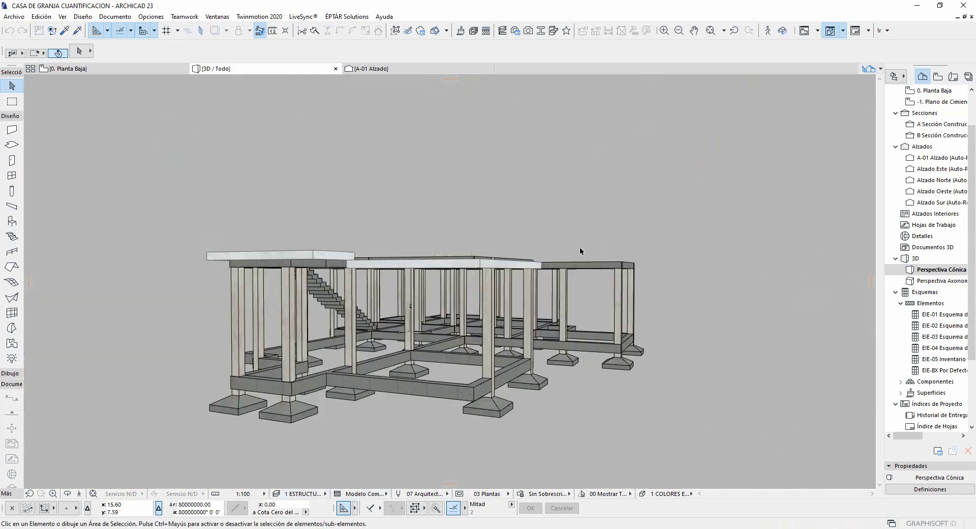
Examine the footings, tie beams, columns and beams of the structure from several angles
{"action": "middle_click_drag", "start_coordinate": [431, 306], "coordinate": [293, 336], "text": "shift"}
{"action": "middle_click_drag", "start_coordinate": [447, 342], "coordinate": [491, 342]}
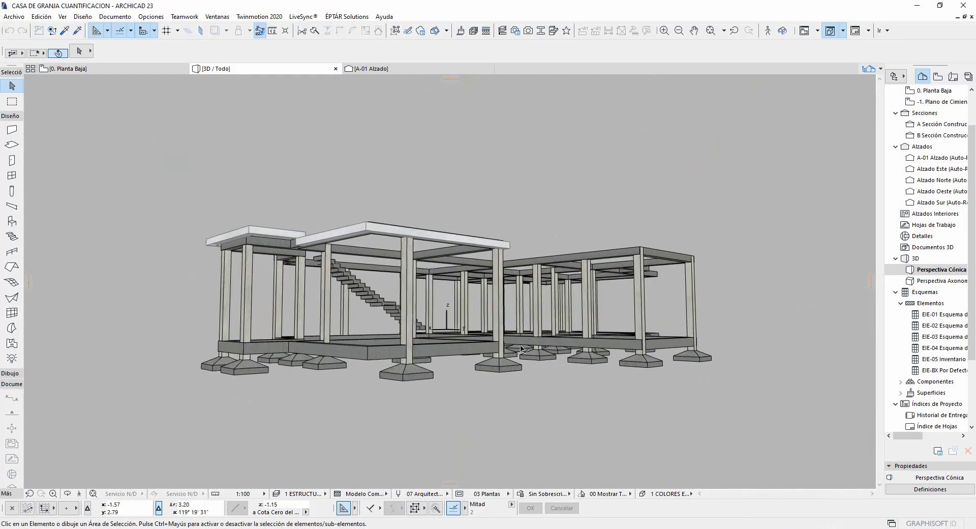
{"action": "middle_click_drag", "start_coordinate": [400, 179], "coordinate": [501, 356], "text": "shift"}
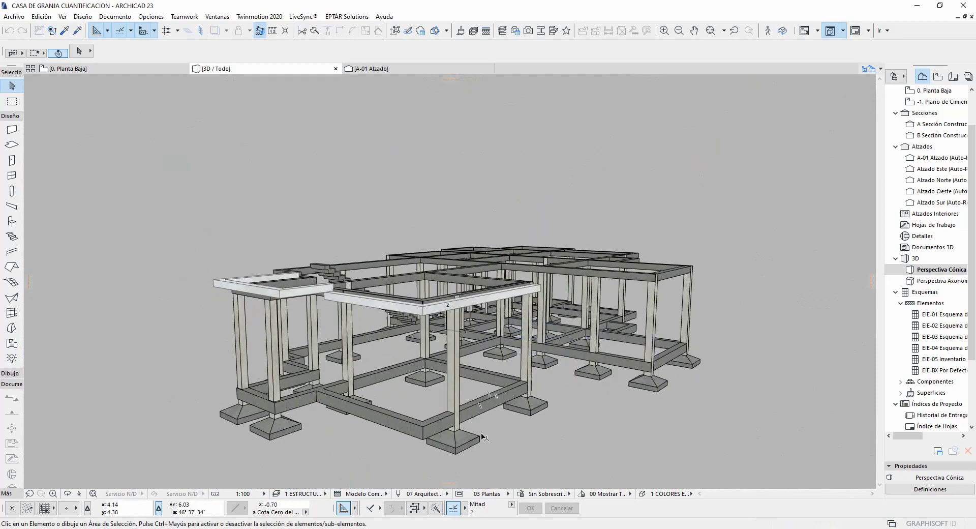
{"action": "middle_click_drag", "start_coordinate": [506, 393], "coordinate": [517, 413], "text": "shift"}
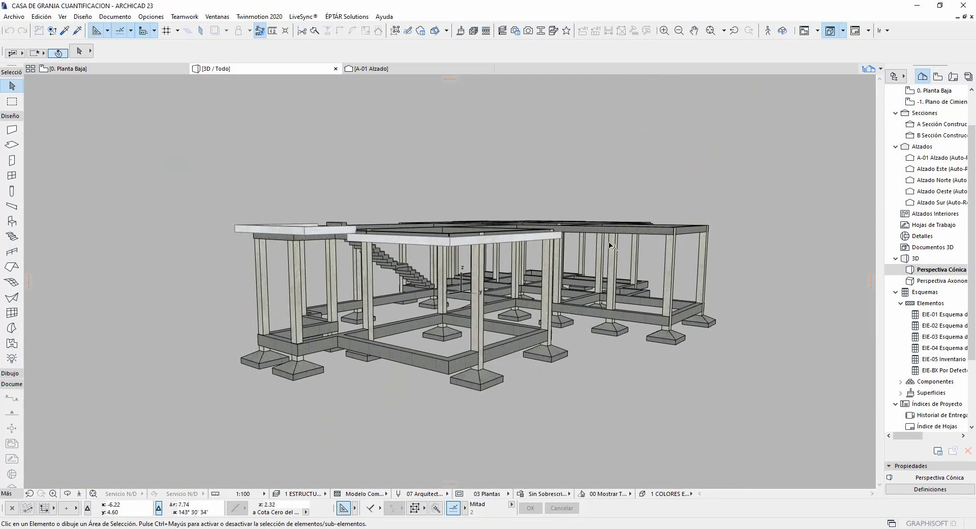
{"action": "middle_click_drag", "start_coordinate": [612, 246], "coordinate": [594, 245], "text": "shift"}
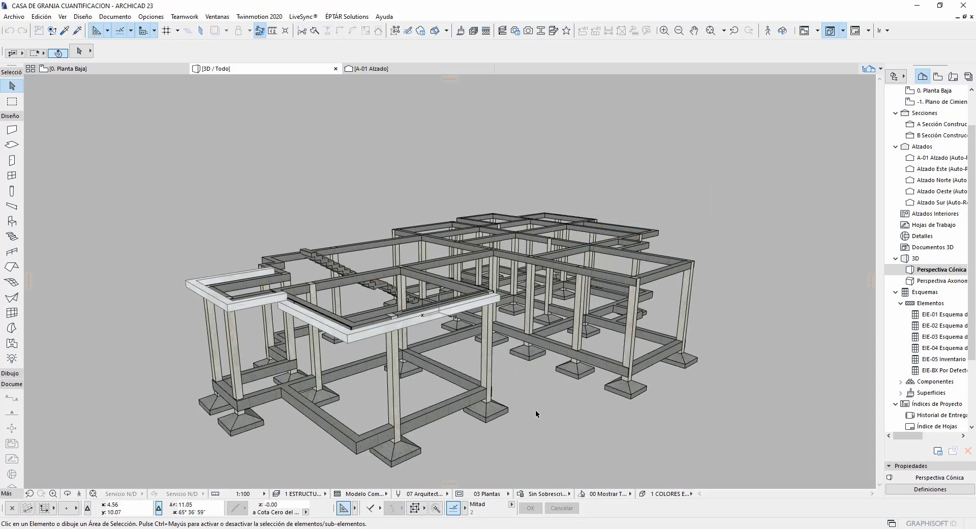
{"action": "middle_click_drag", "start_coordinate": [557, 398], "coordinate": [546, 377], "text": "shift"}
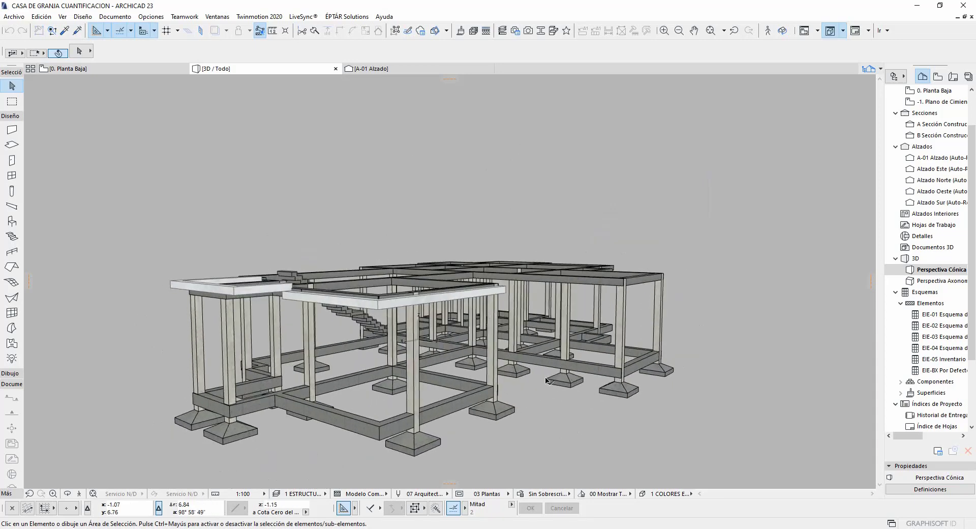
{"action": "middle_click_drag", "start_coordinate": [449, 353], "coordinate": [461, 341], "text": "shift"}
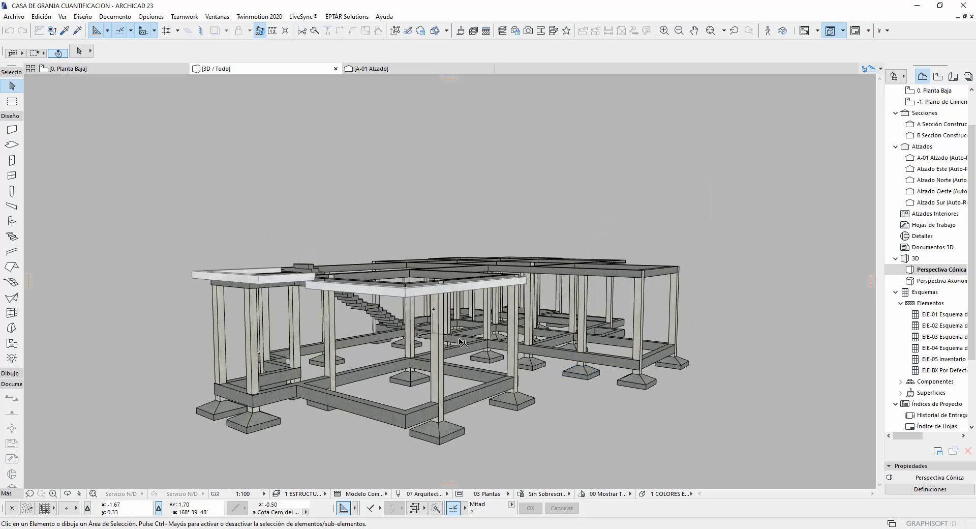
{"action": "middle_click_drag", "start_coordinate": [484, 225], "coordinate": [506, 224], "text": "shift"}
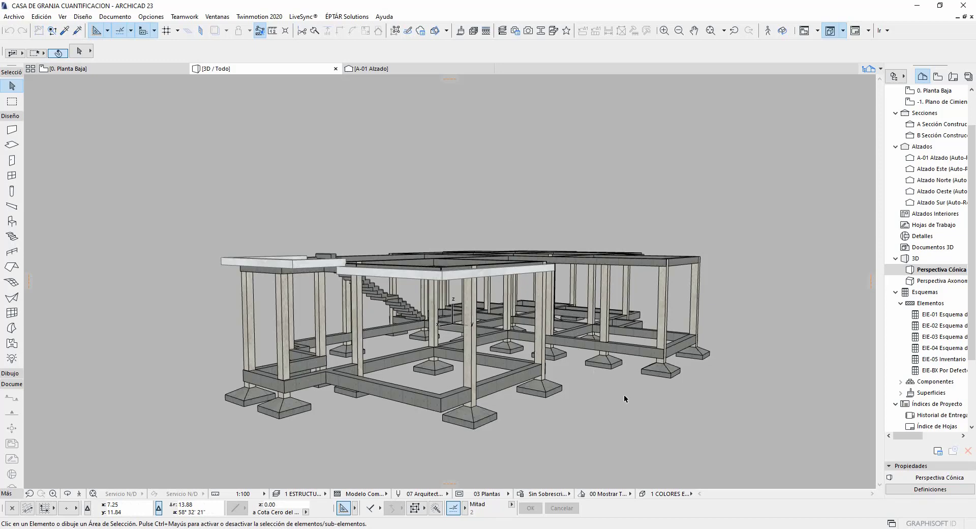
Check the layer settings, then select all the columns and review the structural concrete entries in their building material list
{"action": "key", "text": "ctrl+l"}
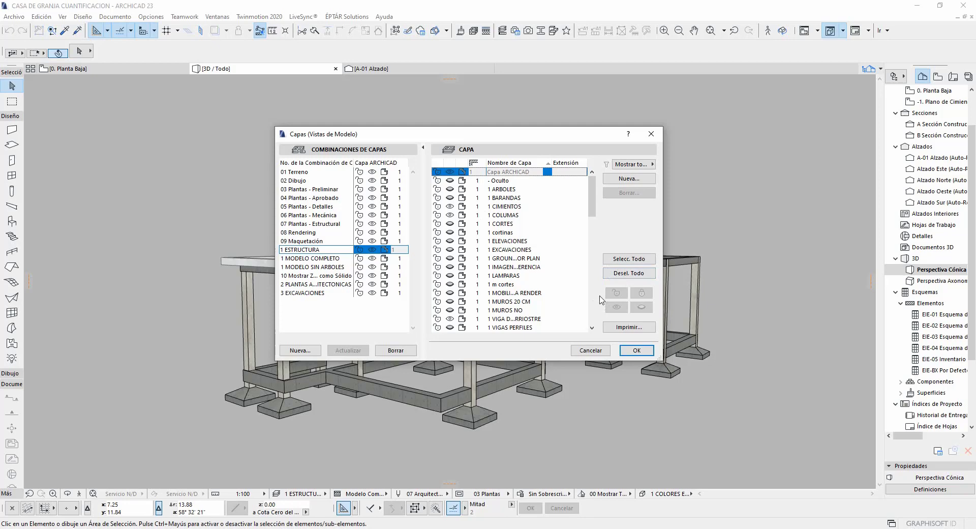
{"action": "left_click", "coordinate": [651, 134]}
{"action": "scroll", "coordinate": [483, 422], "scroll_direction": "up", "scroll_amount": 5}
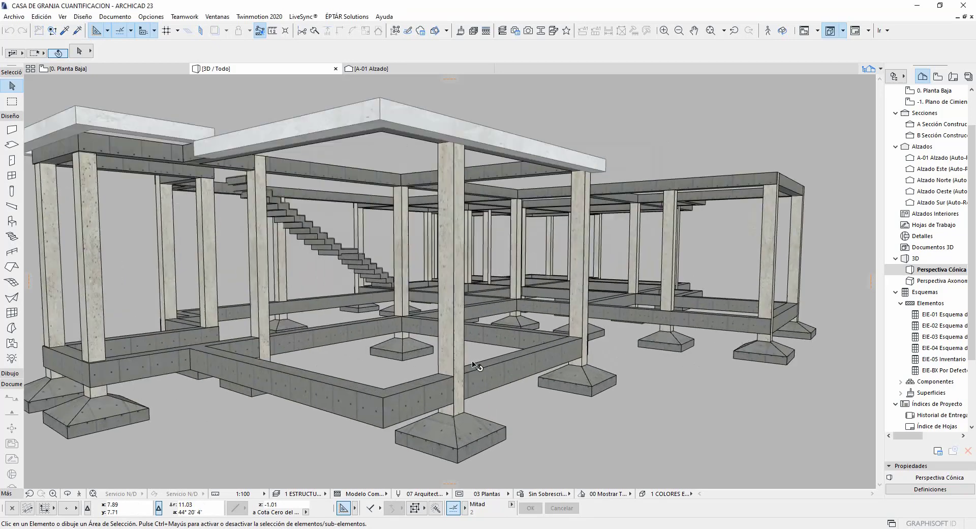
{"action": "key", "text": "ctrl+a"}
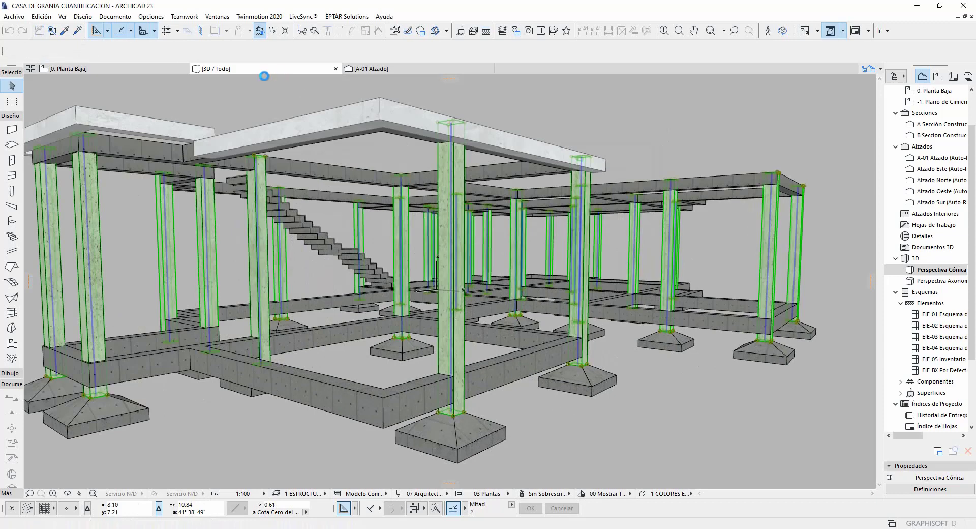
{"action": "left_click", "coordinate": [354, 52]}
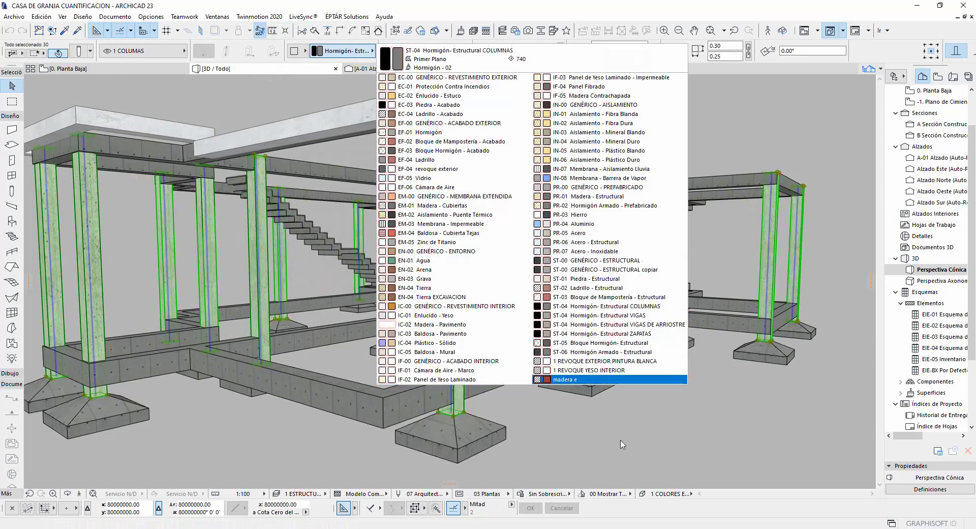
{"action": "key", "text": "Escape"}
{"action": "key", "text": "Escape"}
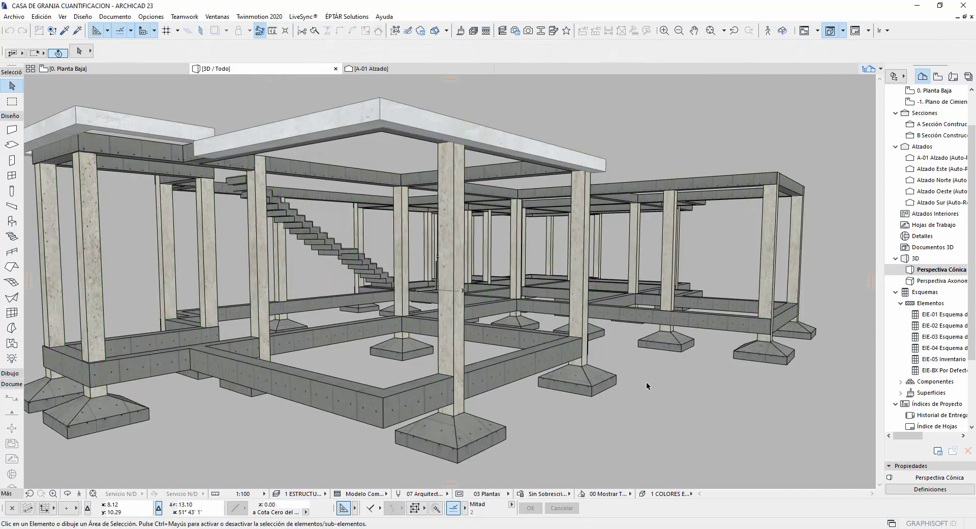
Turn on the visibility of the layer 1 EXCAVACIONES in the layer settings
{"action": "scroll", "coordinate": [643, 371], "scroll_direction": "down", "scroll_amount": 5}
{"action": "middle_click_drag", "start_coordinate": [639, 358], "coordinate": [487, 410], "text": "shift"}
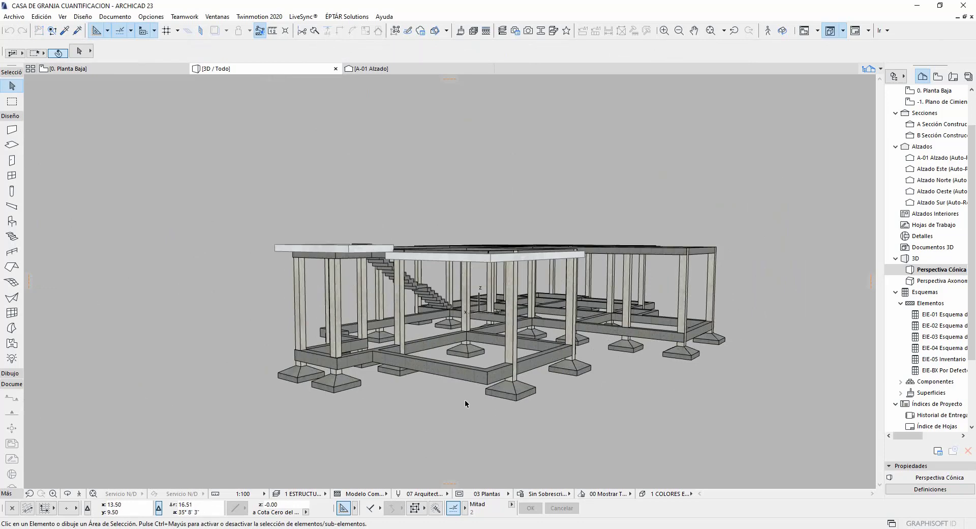
{"action": "key", "text": "ctrl+l"}
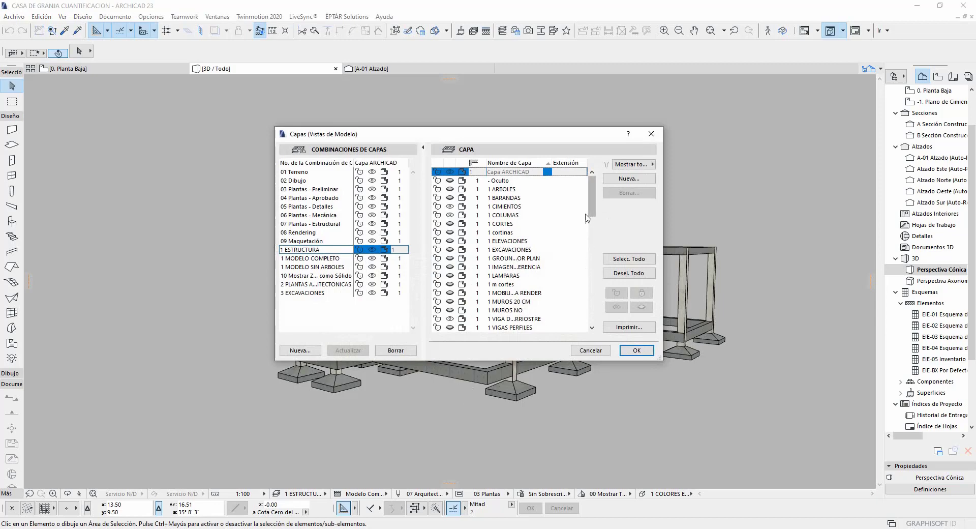
{"action": "left_click", "coordinate": [450, 249]}
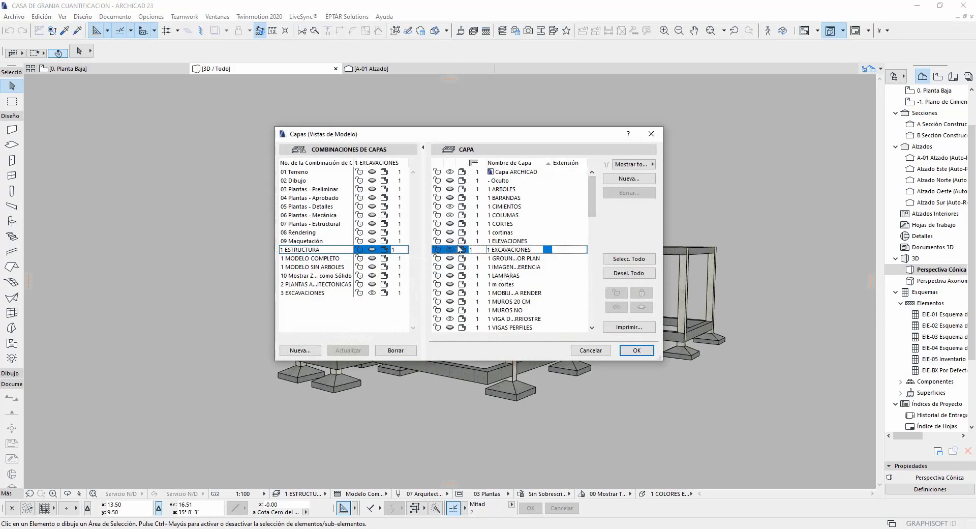
{"action": "left_click", "coordinate": [637, 350]}
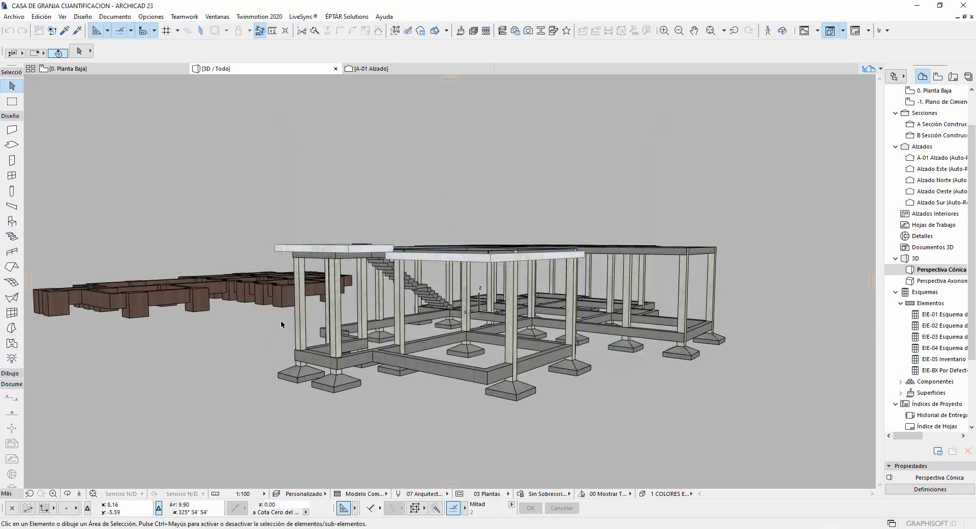
Examine the excavation volumes beside the structure up close and dismiss the antivirus notification
{"action": "scroll", "coordinate": [255, 305], "scroll_direction": "up", "scroll_amount": 2}
{"action": "middle_click_drag", "start_coordinate": [255, 305], "coordinate": [390, 342]}
{"action": "scroll", "coordinate": [270, 321], "scroll_direction": "up", "scroll_amount": 4}
{"action": "scroll", "coordinate": [389, 355], "scroll_direction": "up", "scroll_amount": 1}
{"action": "scroll", "coordinate": [391, 359], "scroll_direction": "up", "scroll_amount": 1}
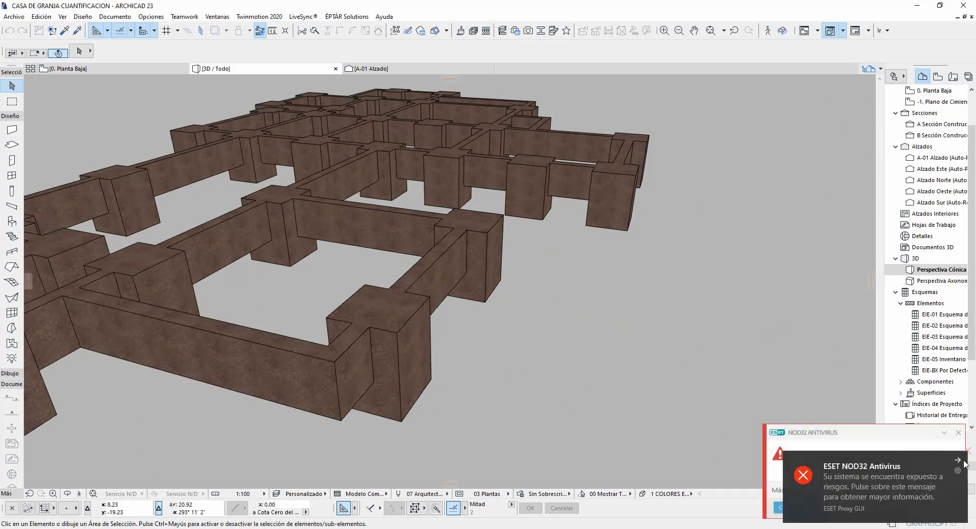
{"action": "left_click", "coordinate": [958, 462]}
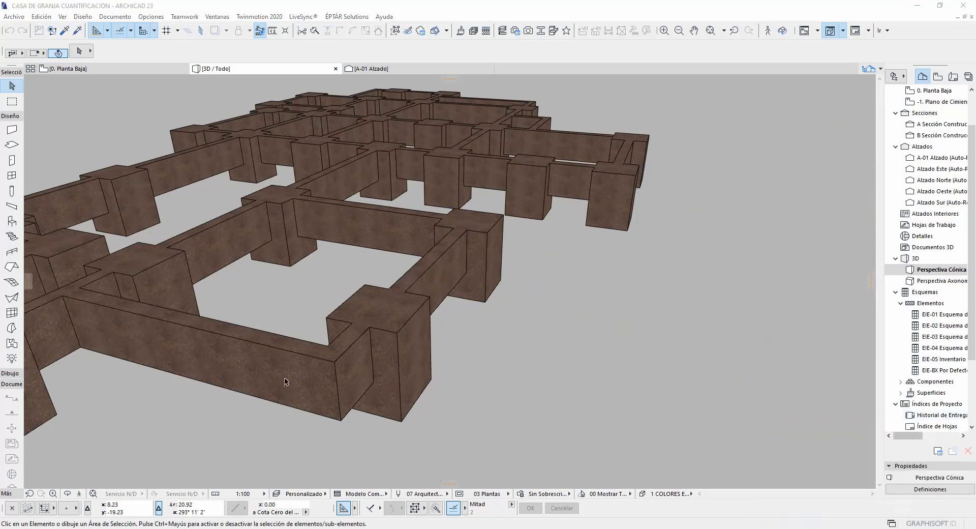
{"action": "scroll", "coordinate": [441, 273], "scroll_direction": "down", "scroll_amount": 3}
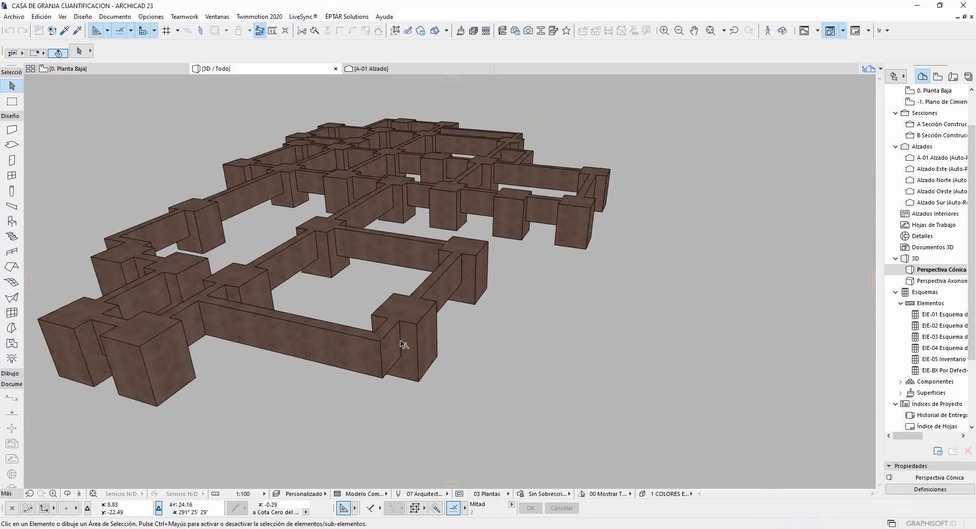
Select all the excavation elements and move them a distance of 30 at 90° onto the structure's foundations
{"action": "key", "text": "ctrl+a"}
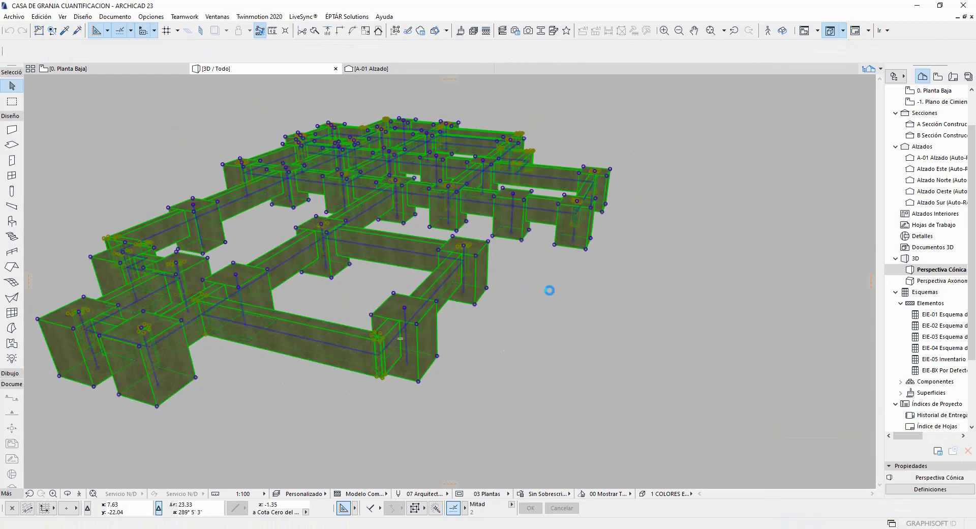
{"action": "scroll", "coordinate": [618, 301], "scroll_direction": "down", "scroll_amount": 3}
{"action": "middle_click_drag", "start_coordinate": [618, 298], "coordinate": [359, 326]}
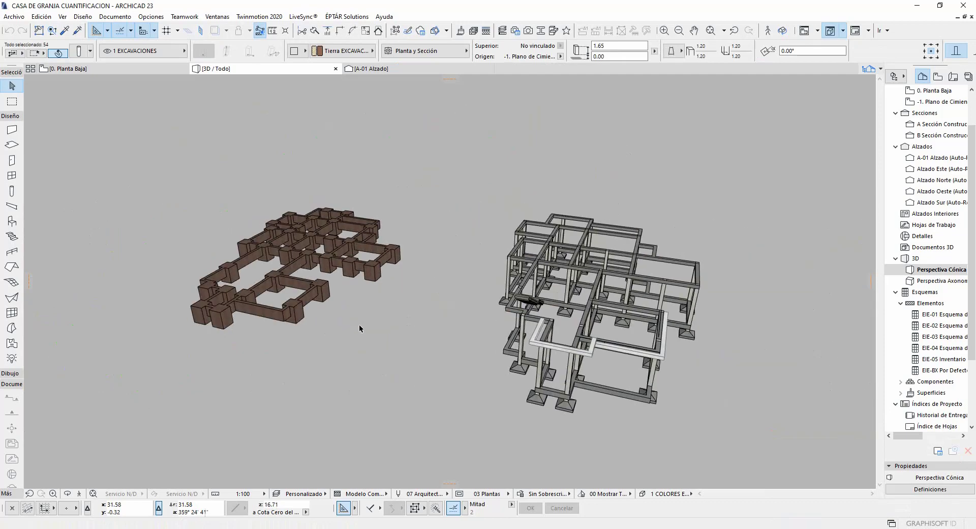
{"action": "scroll", "coordinate": [301, 330], "scroll_direction": "up", "scroll_amount": 1}
{"action": "key", "text": "ctrl+d"}
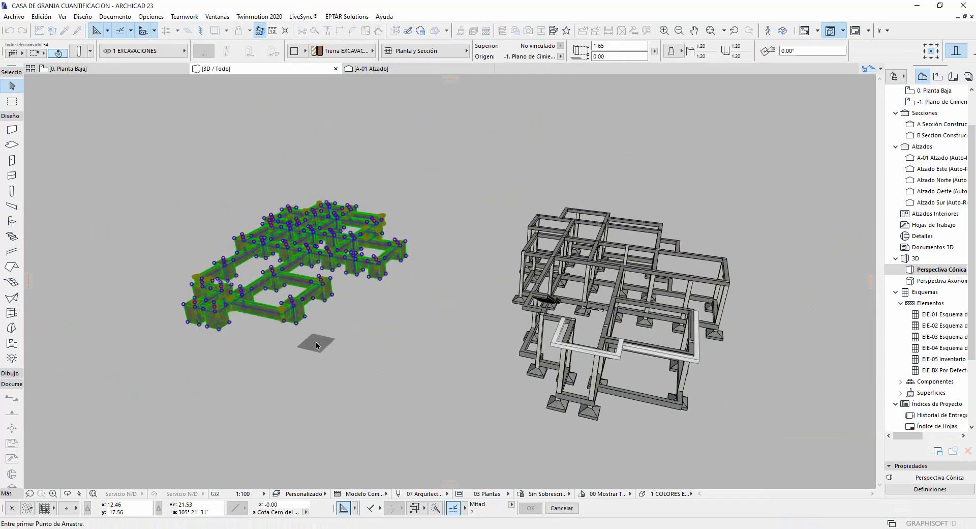
{"action": "left_click", "coordinate": [315, 345]}
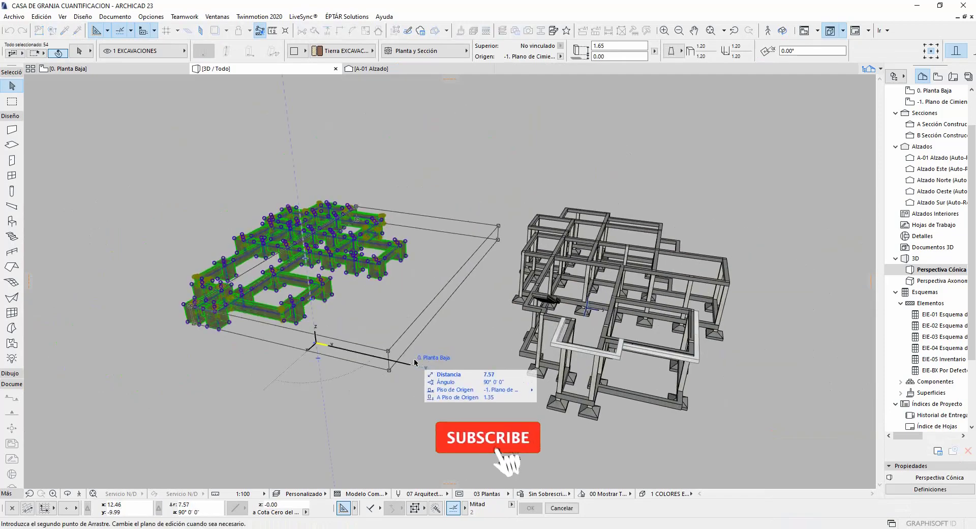
{"action": "type", "text": "30"}
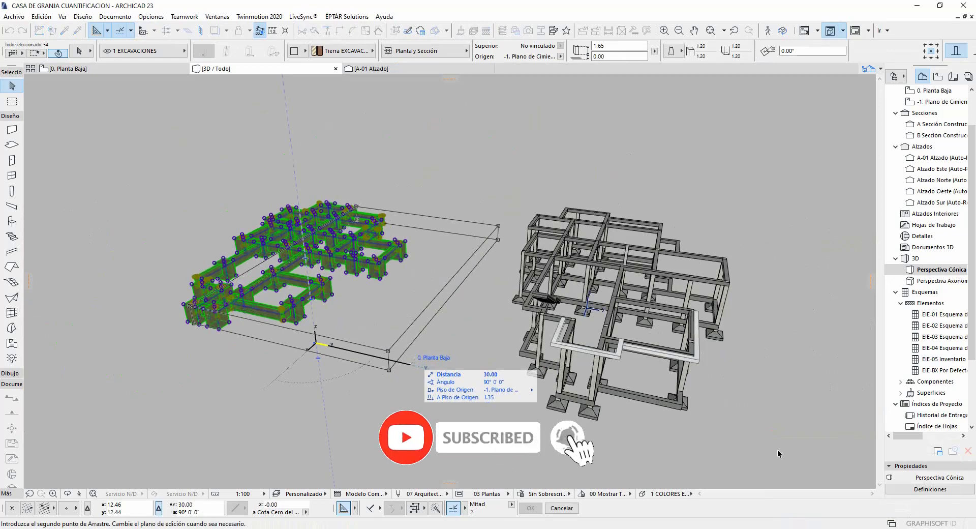
{"action": "key", "text": "Return"}
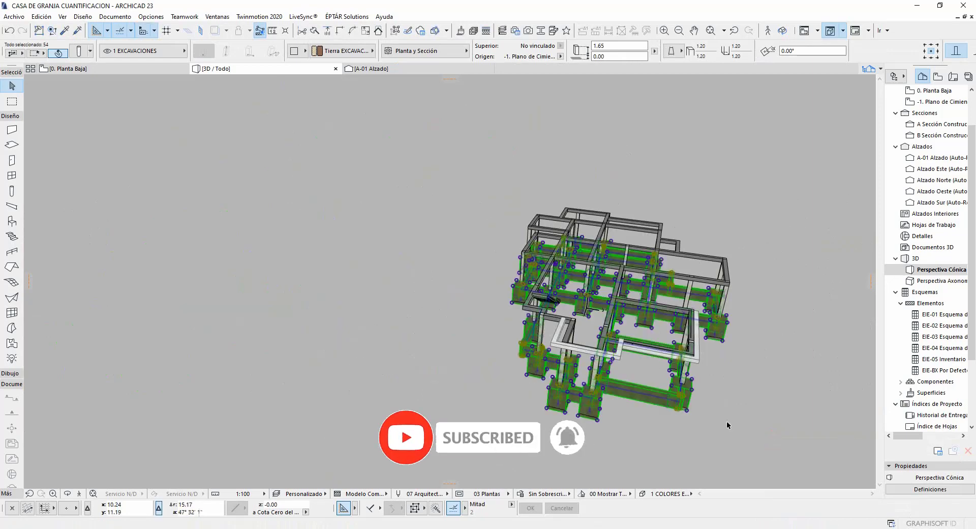
Examine how the excavation volumes enclose the foundations, selecting all the excavation columns and the excavation beams in turn
{"action": "left_click", "coordinate": [743, 427]}
{"action": "scroll", "coordinate": [675, 411], "scroll_direction": "up", "scroll_amount": 10}
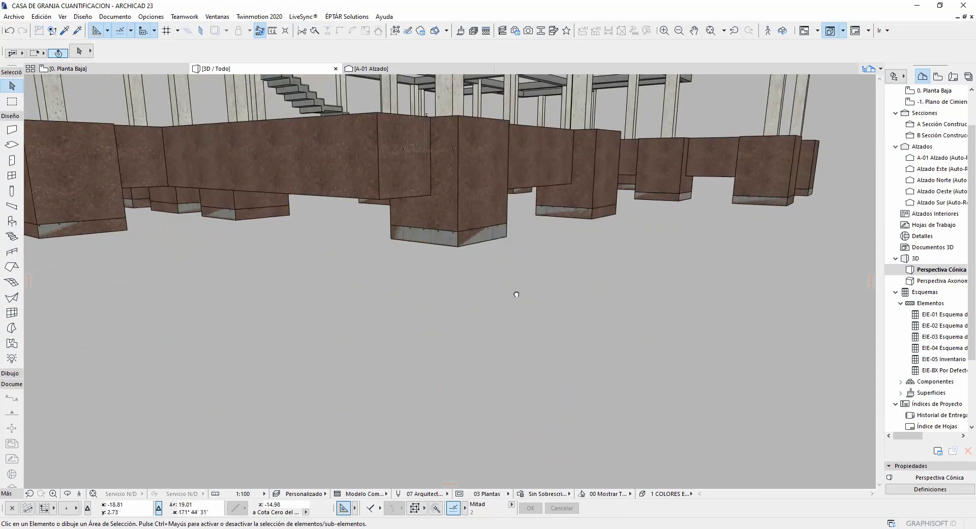
{"action": "middle_click_drag", "start_coordinate": [516, 292], "coordinate": [544, 370]}
{"action": "scroll", "coordinate": [555, 380], "scroll_direction": "up", "scroll_amount": 1}
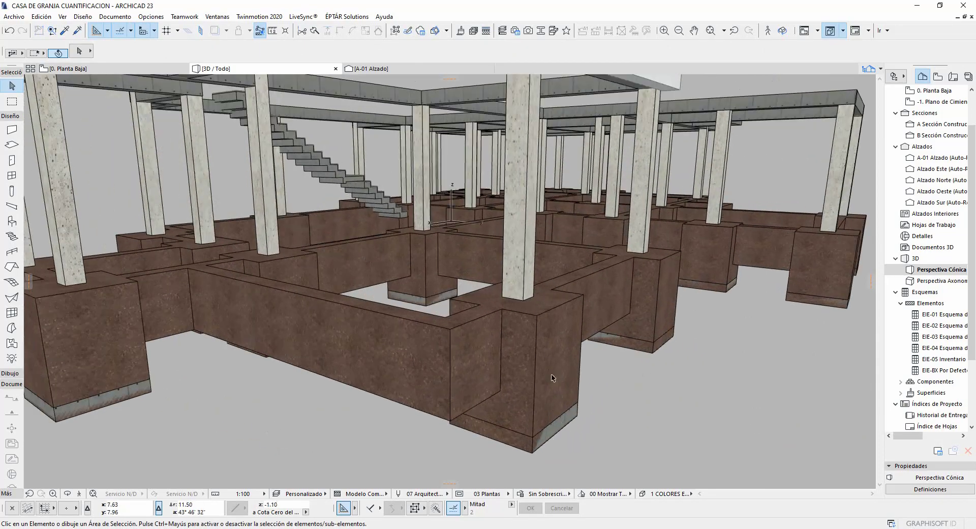
{"action": "key", "text": "ctrl+a"}
{"action": "key", "text": "Escape"}
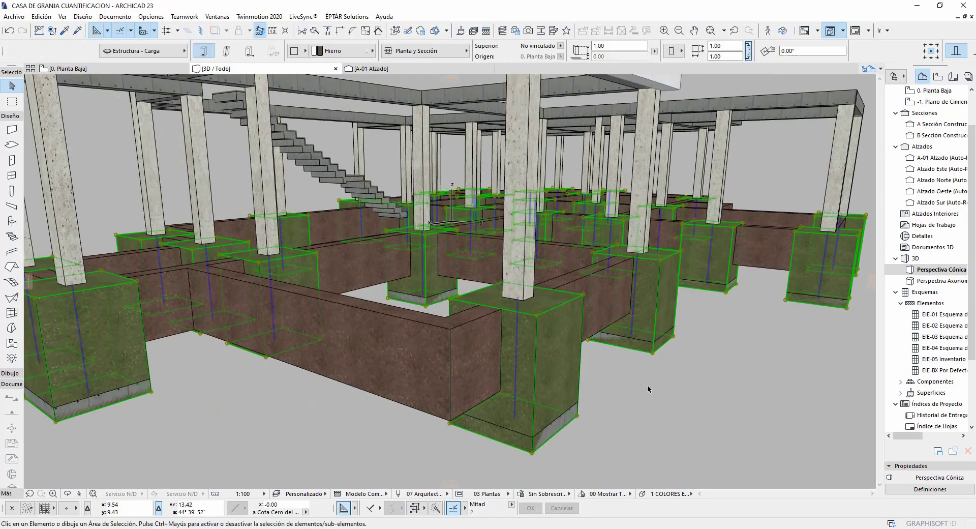
{"action": "left_click", "coordinate": [444, 332]}
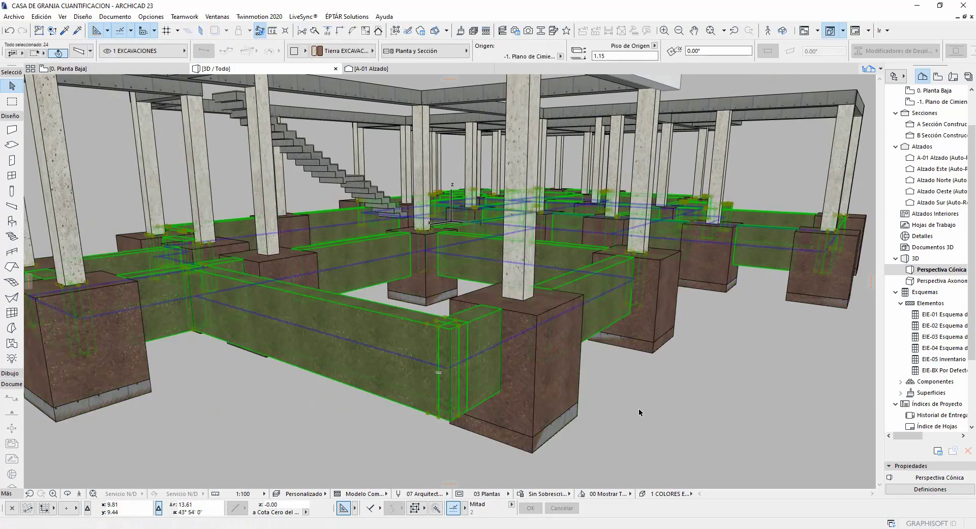
{"action": "key", "text": "Escape"}
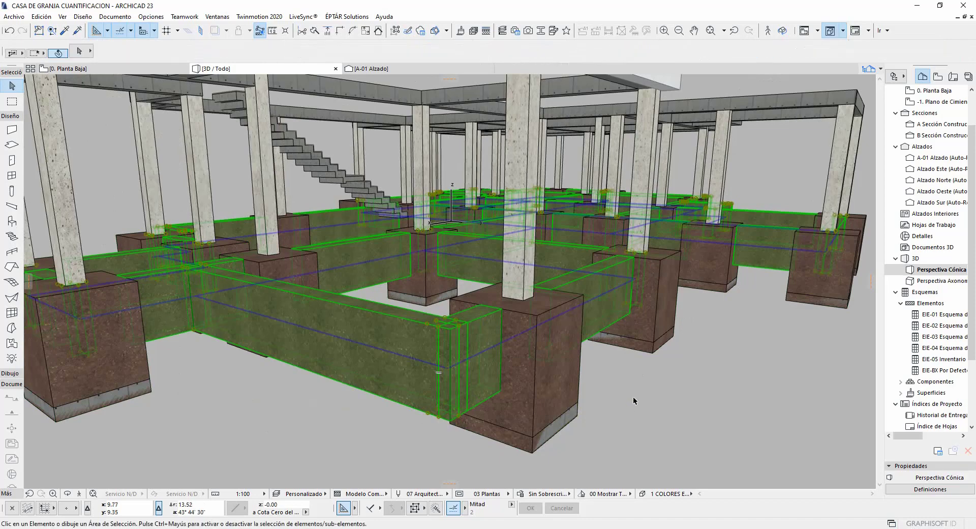
{"action": "scroll", "coordinate": [628, 374], "scroll_direction": "down", "scroll_amount": 6}
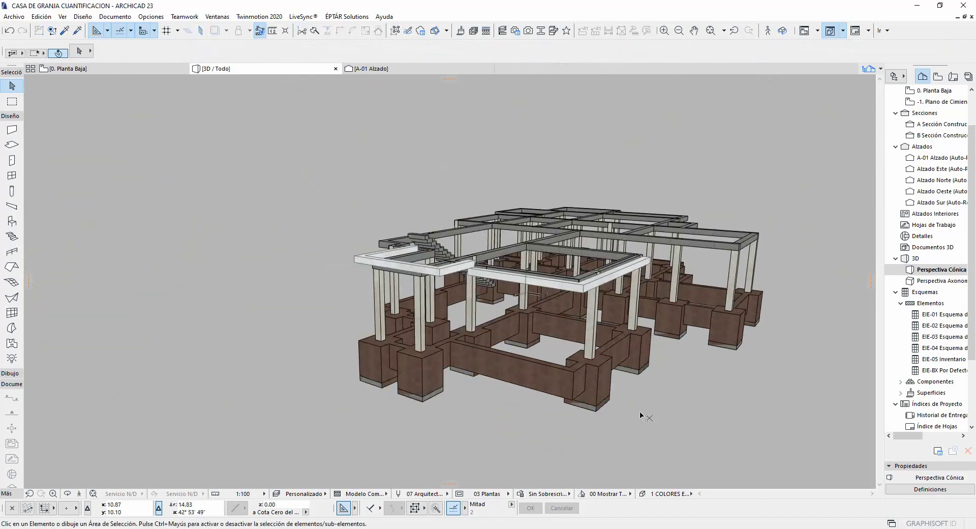
Undo the move of the excavation elements, deselect them and view them beside the structure
{"action": "key", "text": "ctrl+z"}
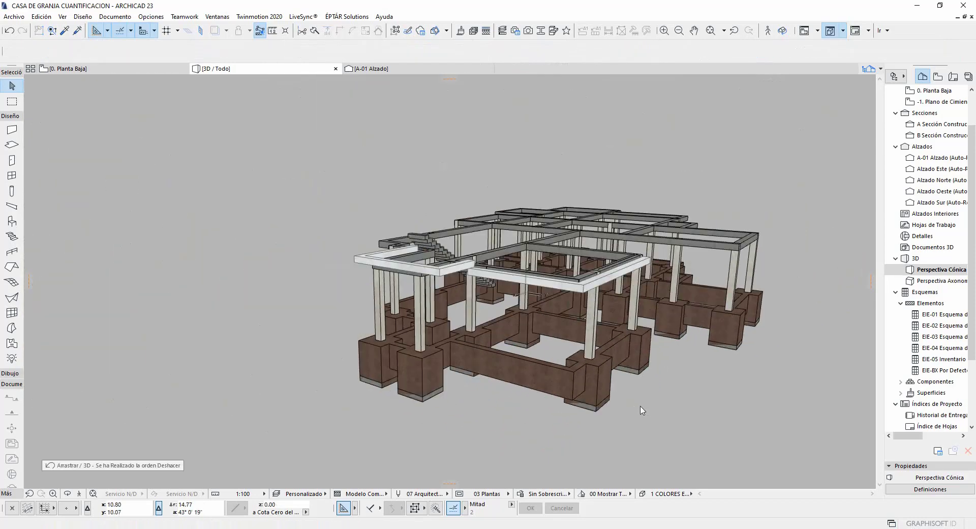
{"action": "key", "text": "ctrl+shift+z"}
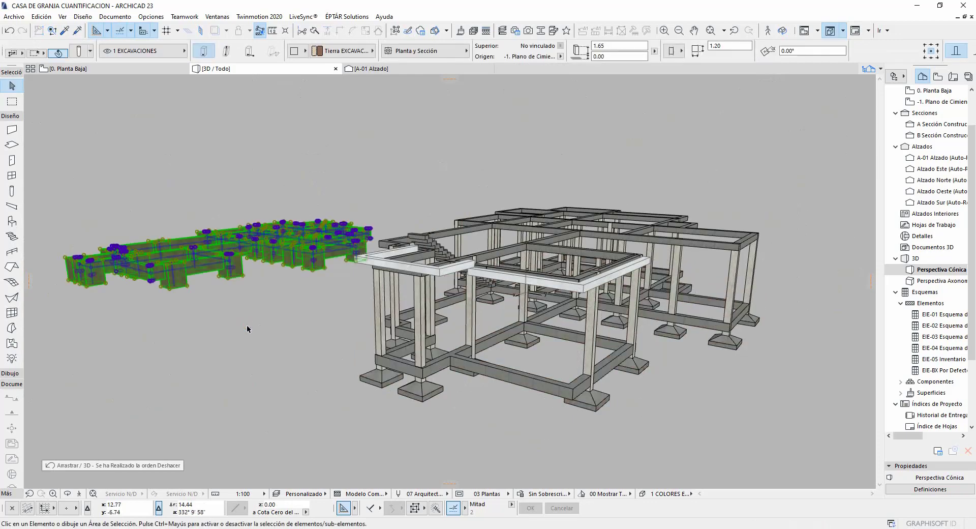
{"action": "left_click", "coordinate": [246, 324]}
{"action": "middle_click_drag", "start_coordinate": [313, 315], "coordinate": [577, 348], "text": "shift"}
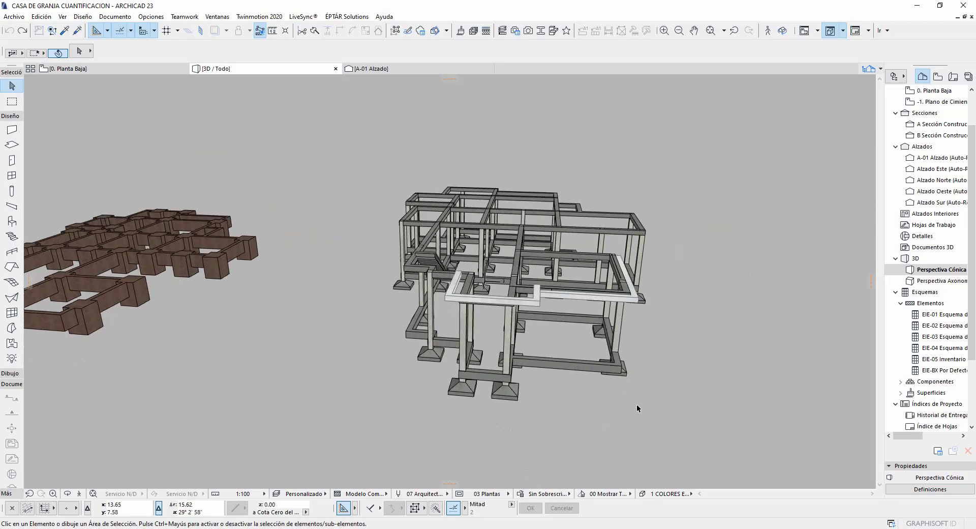
{"action": "middle_click_drag", "start_coordinate": [668, 345], "coordinate": [633, 335], "text": "shift"}
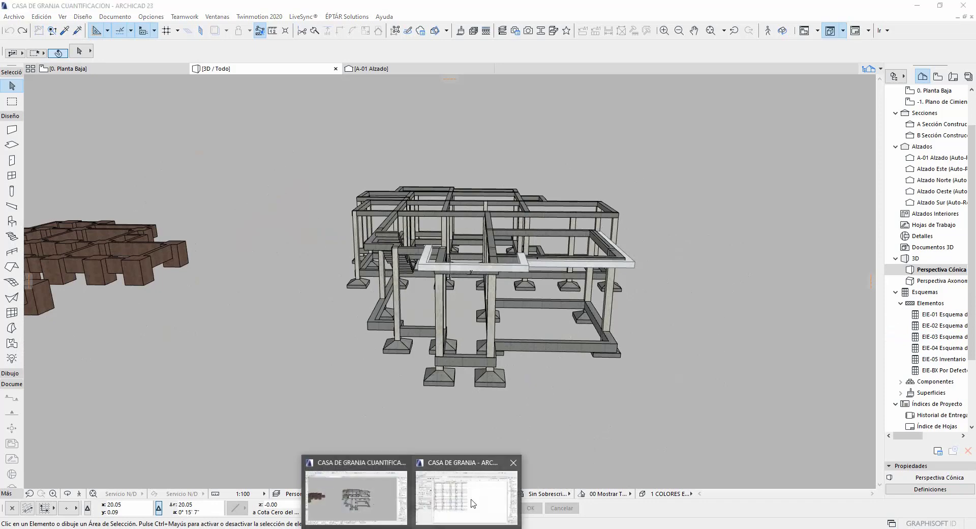
Switch to the CASA DE GRANJA project and review the schedules 01 EXCAVACION, down to its total, and 03 VIGAS DE ARRIOSTRE
{"action": "left_click", "coordinate": [488, 500]}
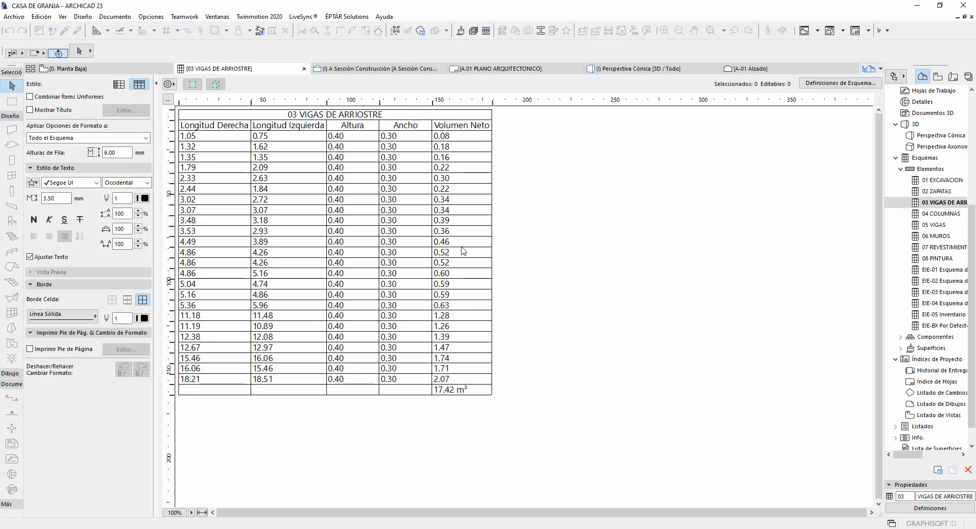
{"action": "double_click", "coordinate": [946, 181]}
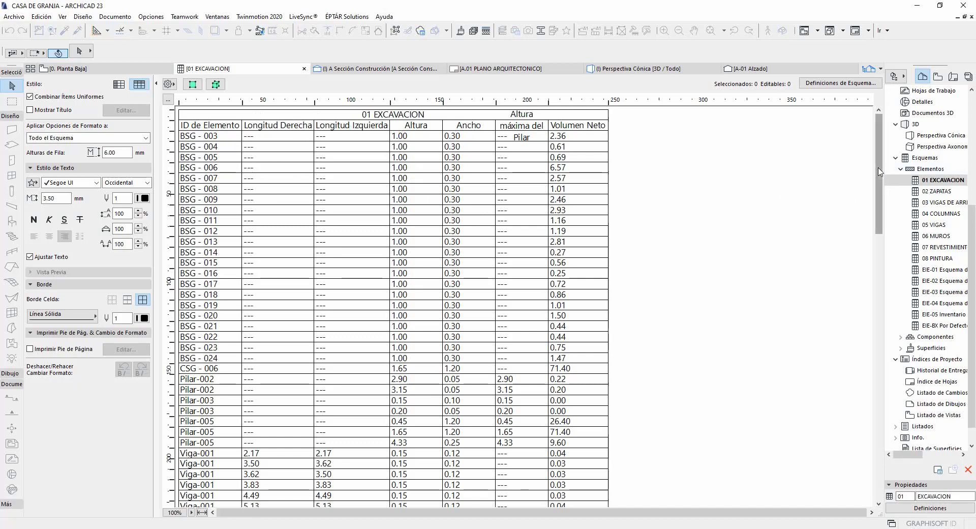
{"action": "left_click_drag", "start_coordinate": [879, 168], "coordinate": [879, 490]}
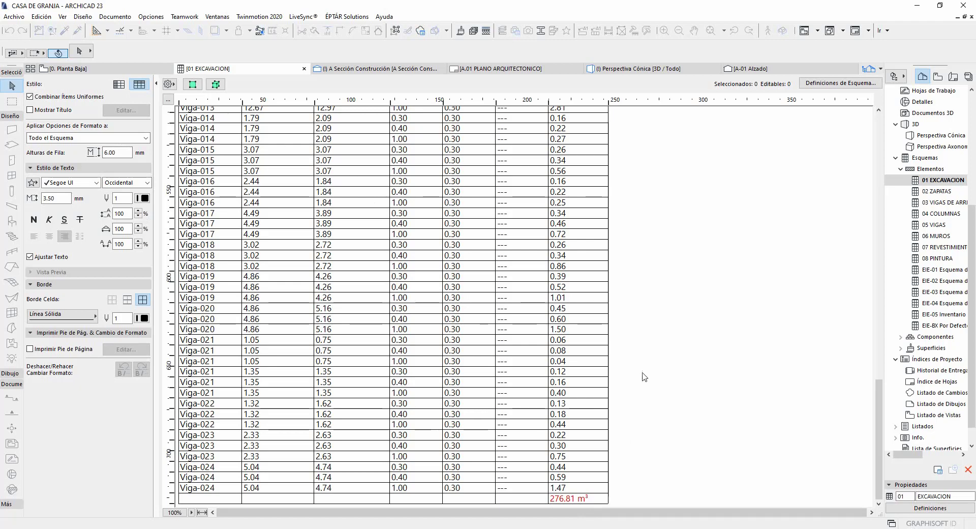
{"action": "double_click", "coordinate": [938, 202]}
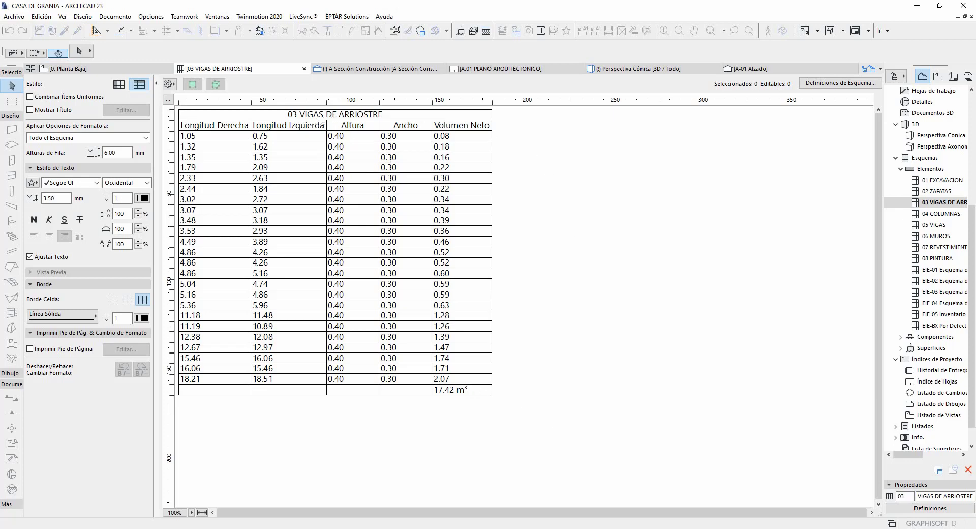
Return to the CASA DE GRANJA CUANTIFICACION project and view the structure and excavations from above at an angle
{"action": "left_click", "coordinate": [353, 472]}
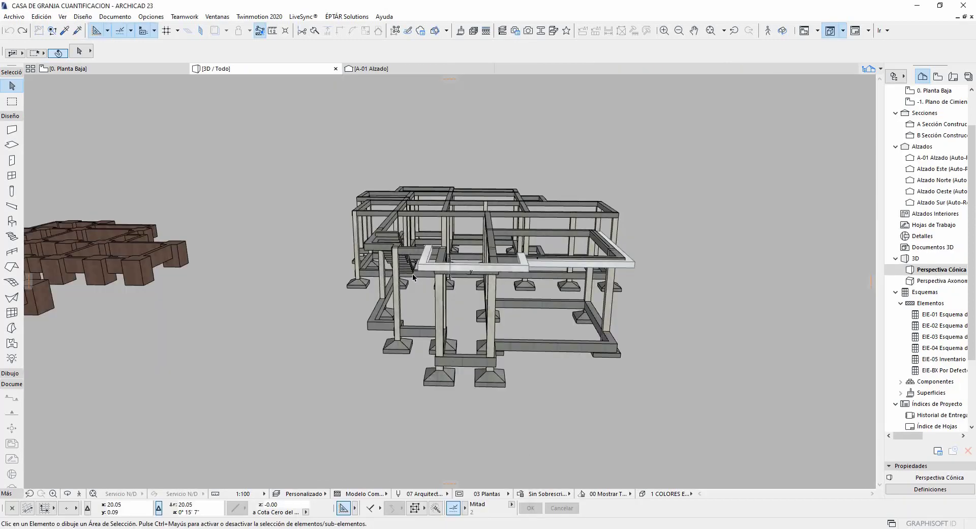
{"action": "middle_click_drag", "start_coordinate": [547, 387], "coordinate": [412, 345], "text": "shift"}
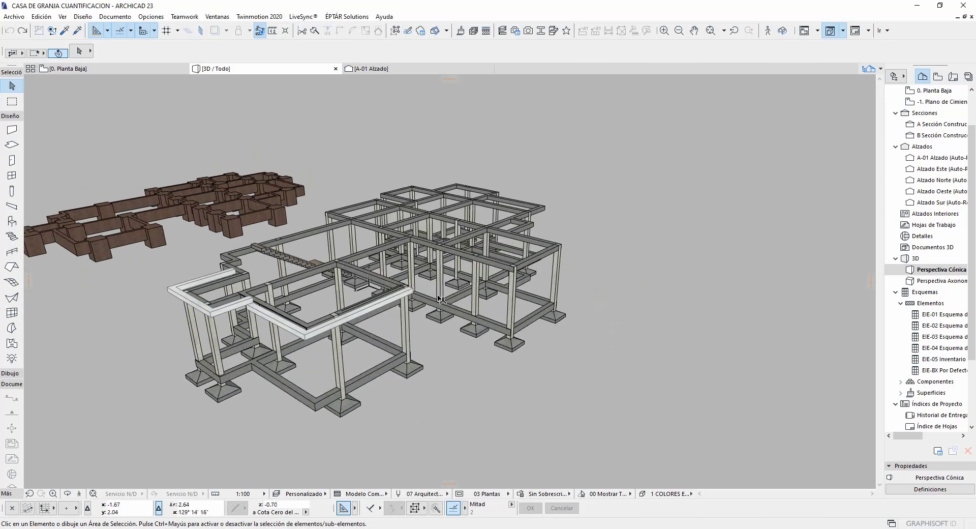
{"action": "middle_click_drag", "start_coordinate": [529, 372], "coordinate": [533, 368], "text": "shift"}
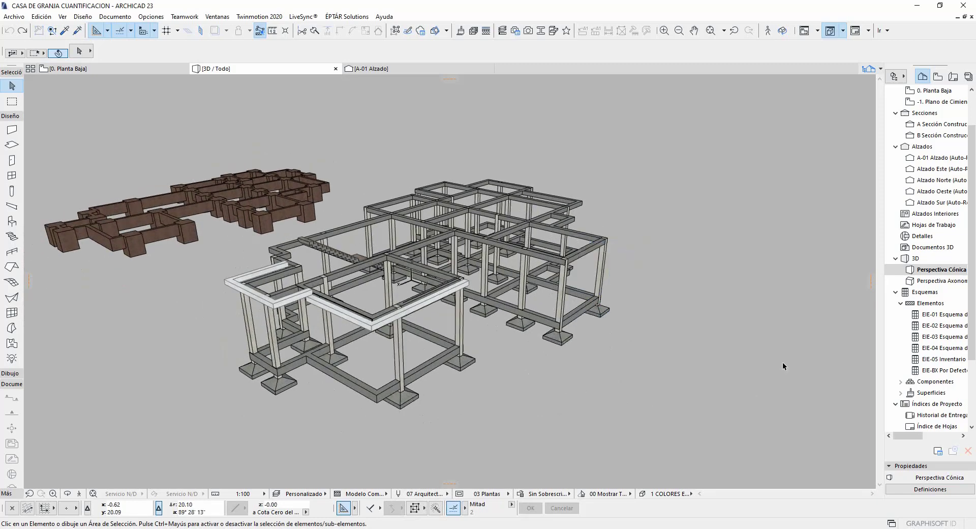
{"action": "left_click", "coordinate": [893, 293]}
{"action": "left_click", "coordinate": [893, 293]}
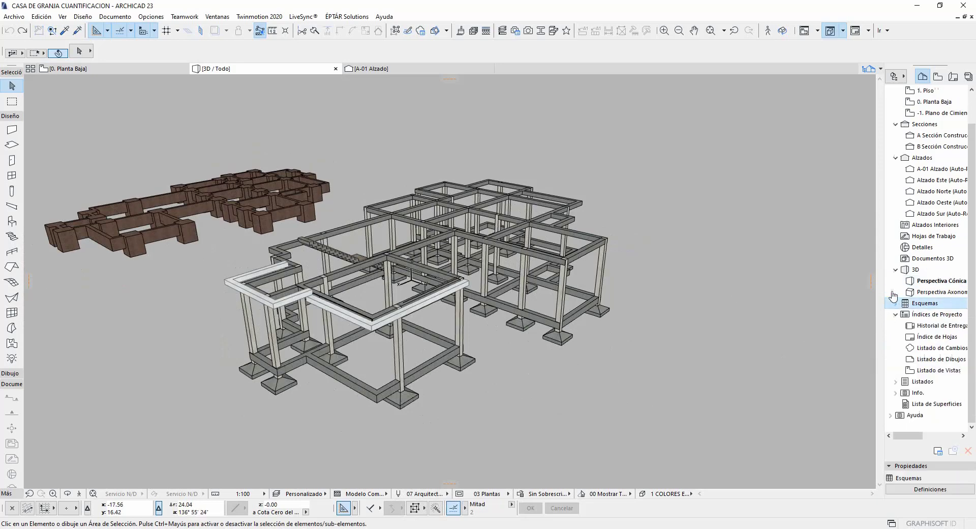
{"action": "left_click", "coordinate": [895, 304]}
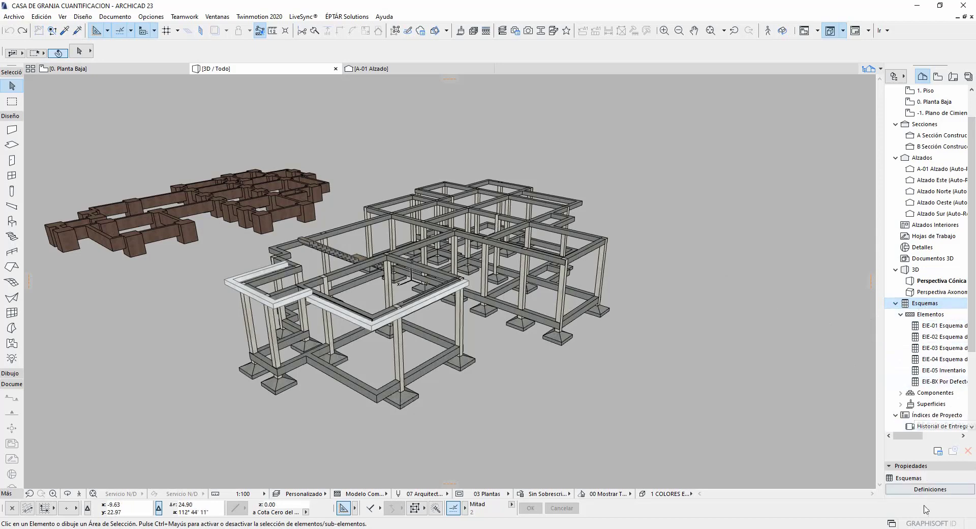
{"action": "left_click", "coordinate": [938, 492]}
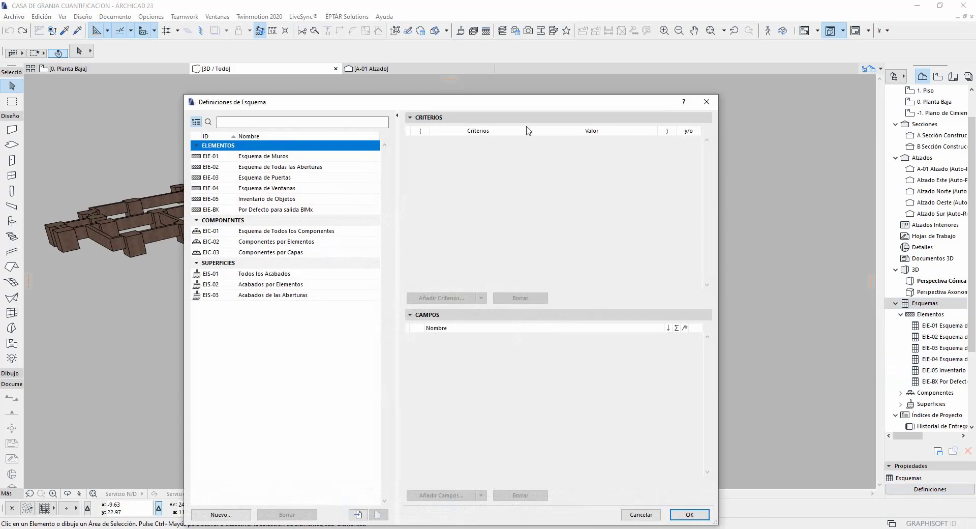
{"action": "left_click_drag", "start_coordinate": [248, 103], "coordinate": [279, 55]}
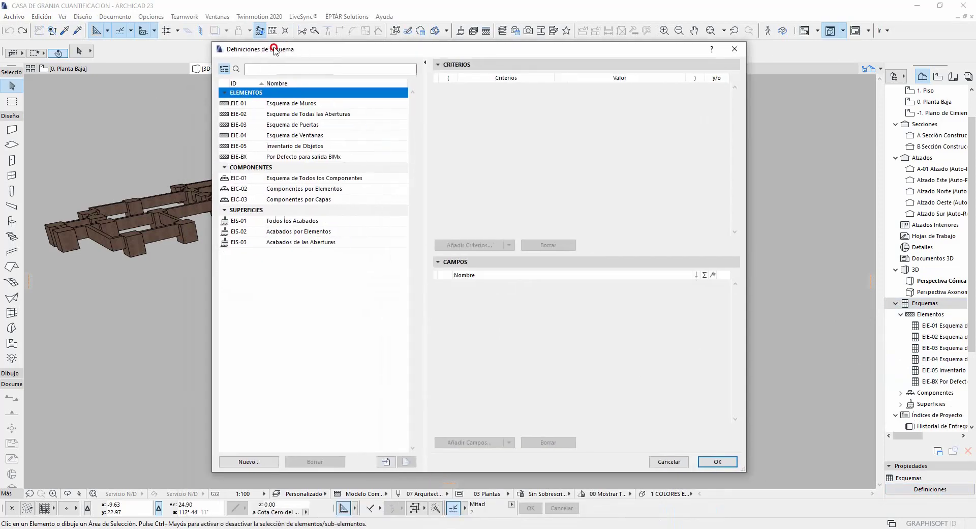
{"action": "left_click", "coordinate": [728, 53]}
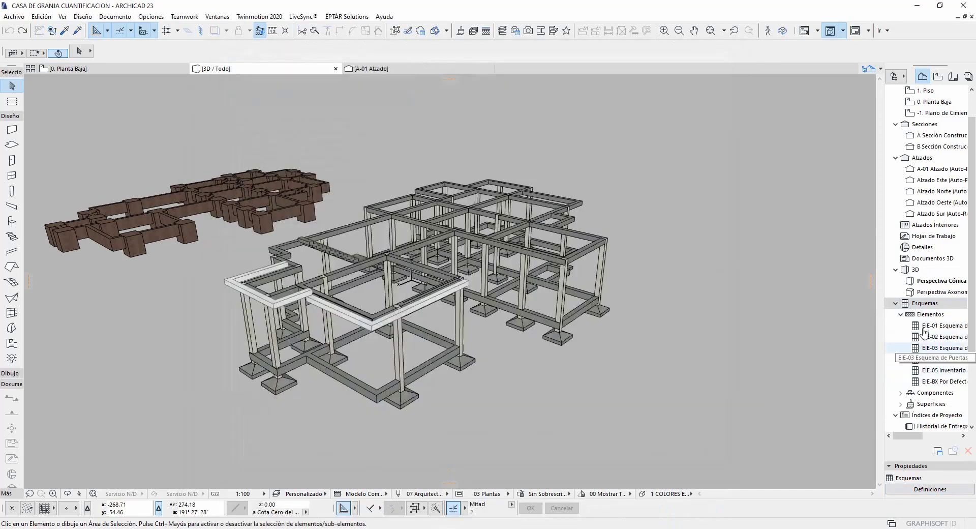
Open the schedule definitions and collapse the COMPONENTES and SUPERFICIES groups, keeping only ELEMENTOS expanded
{"action": "right_click", "coordinate": [931, 305]}
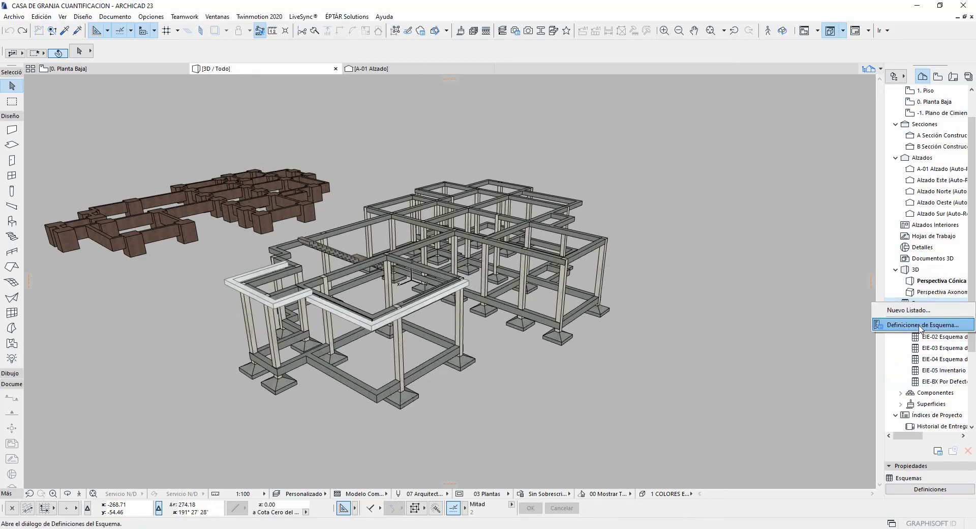
{"action": "left_click", "coordinate": [921, 325]}
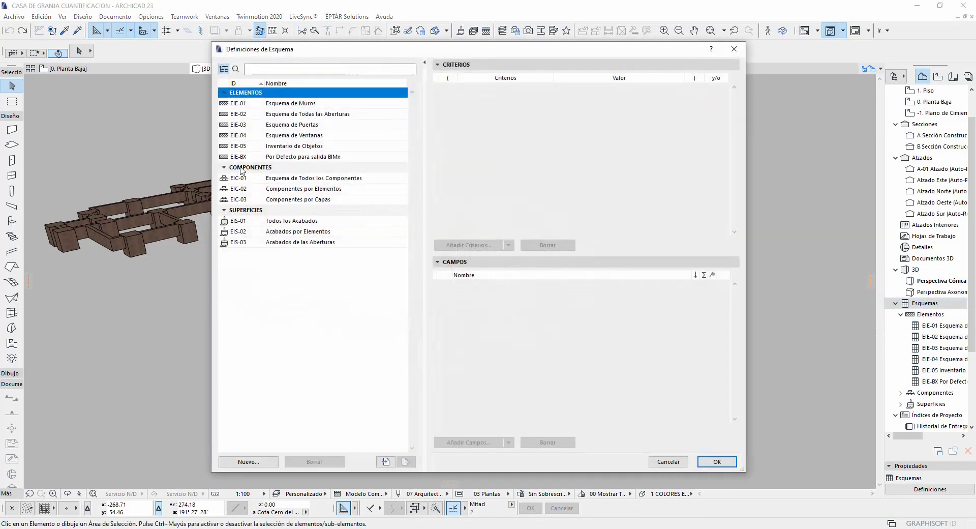
{"action": "left_click_drag", "start_coordinate": [340, 49], "coordinate": [342, 71]}
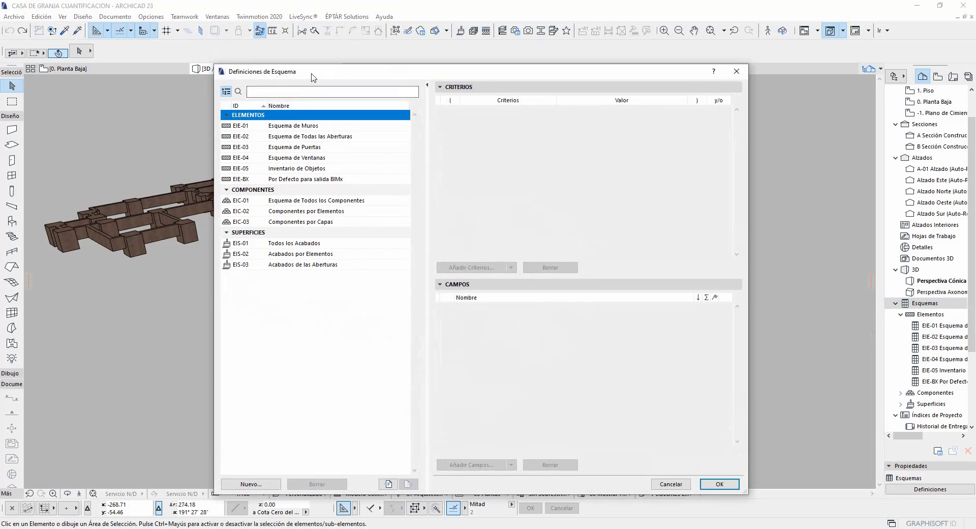
{"action": "left_click", "coordinate": [227, 115]}
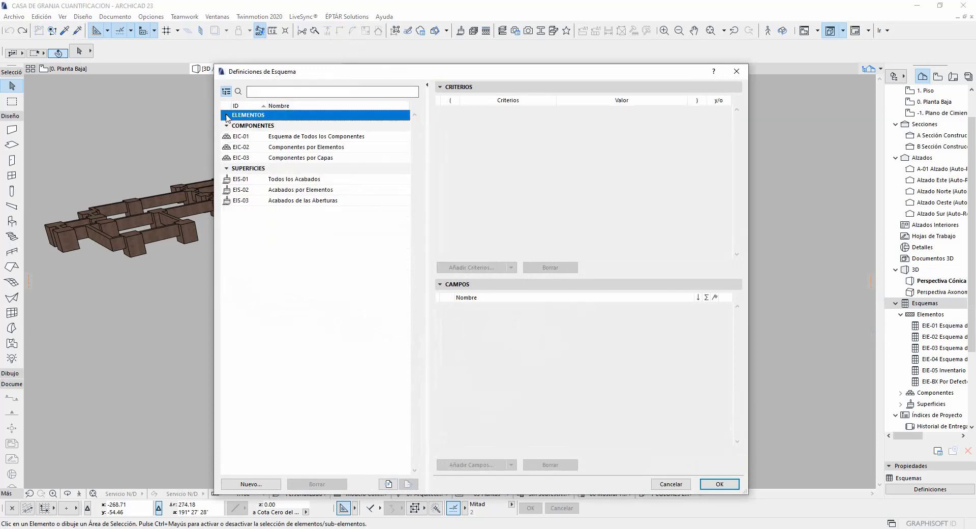
{"action": "left_click", "coordinate": [227, 126]}
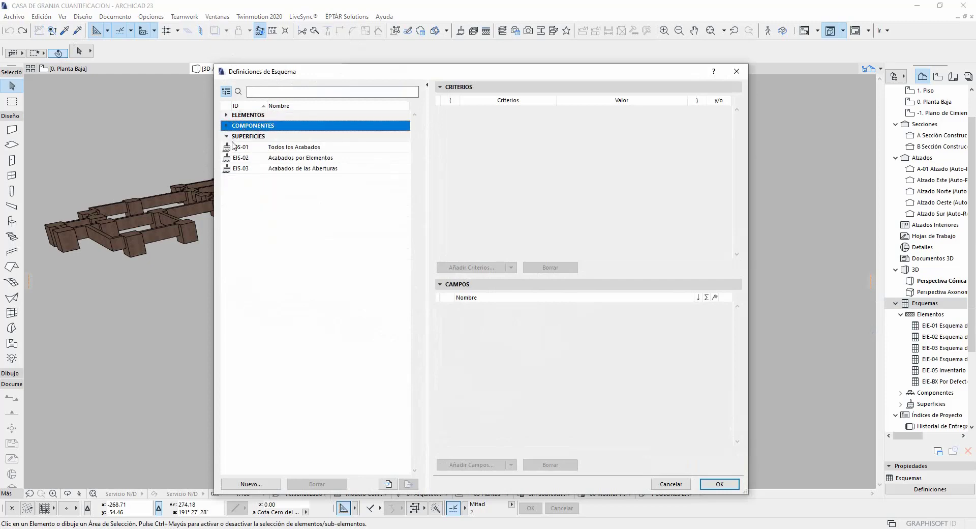
{"action": "left_click", "coordinate": [225, 137]}
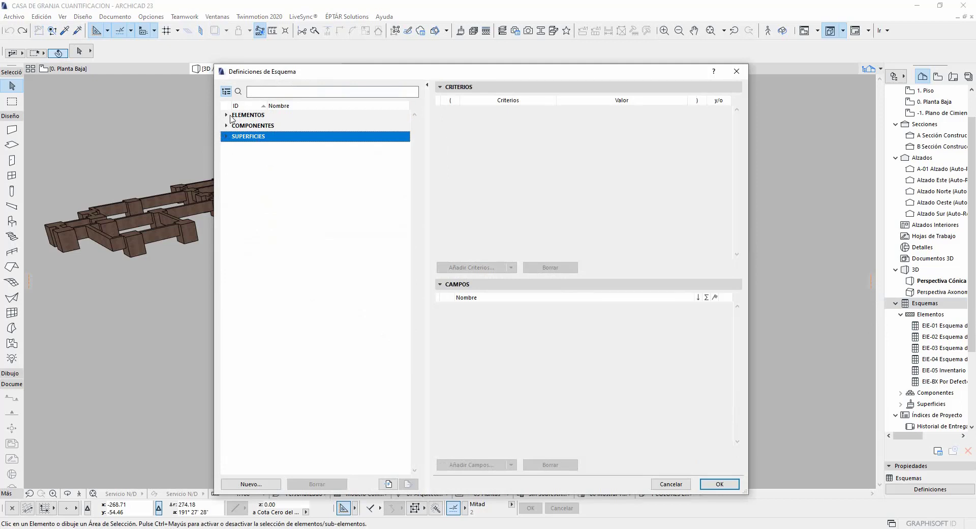
{"action": "left_click", "coordinate": [227, 116]}
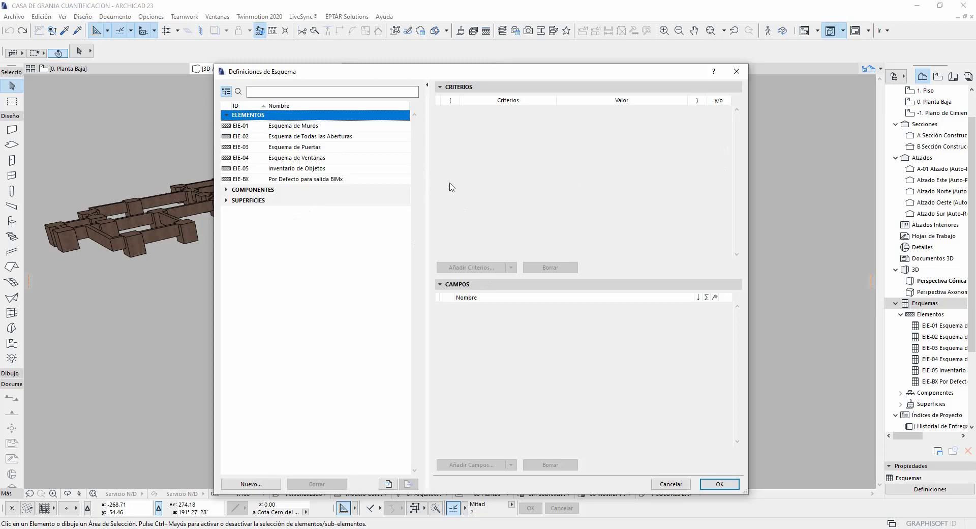
Create a new Elementos schedule with the ID 1 EXCAVACIONES, keeping the name Nuevo esquema
{"action": "left_click", "coordinate": [268, 125]}
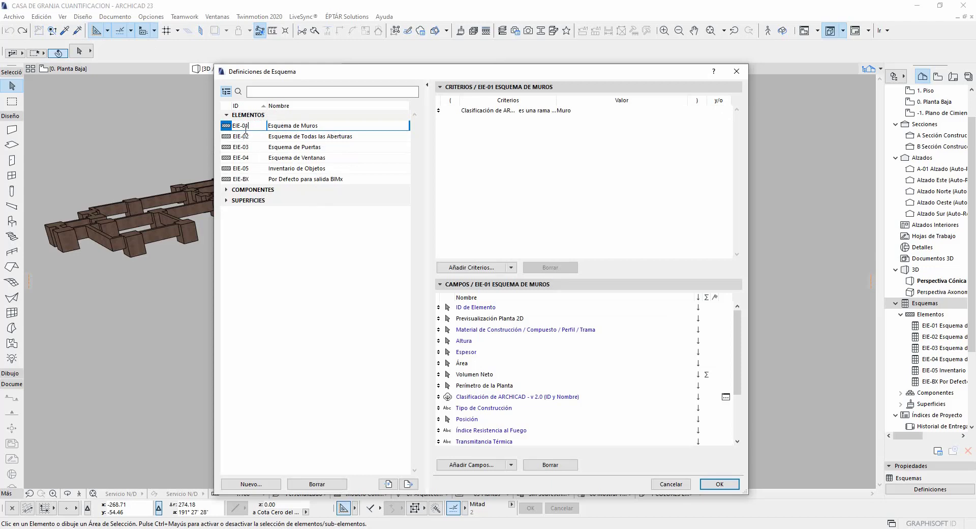
{"action": "right_click", "coordinate": [246, 129]}
{"action": "left_click", "coordinate": [242, 128]}
{"action": "left_click", "coordinate": [252, 483]}
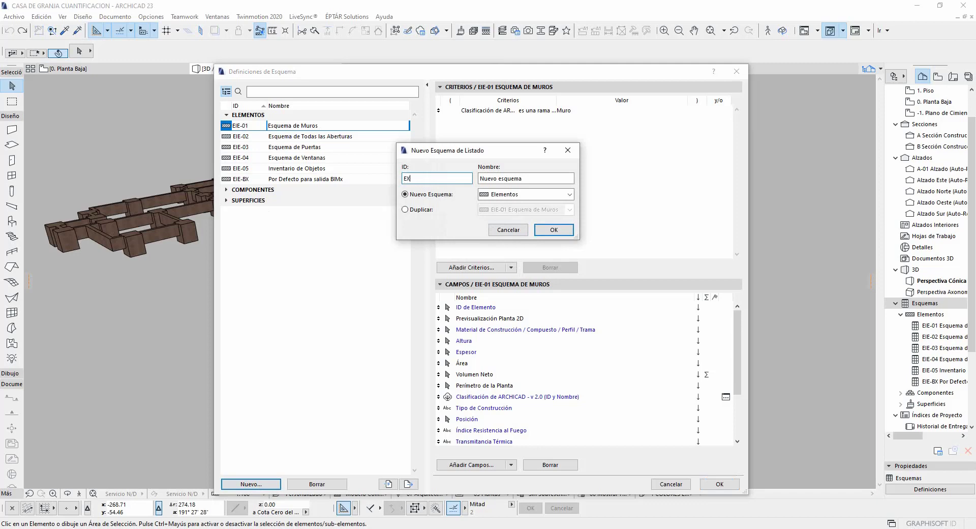
{"action": "type", "text": "EXCAVACIONES"}
{"action": "key", "text": "Home"}
{"action": "type", "text": "1"}
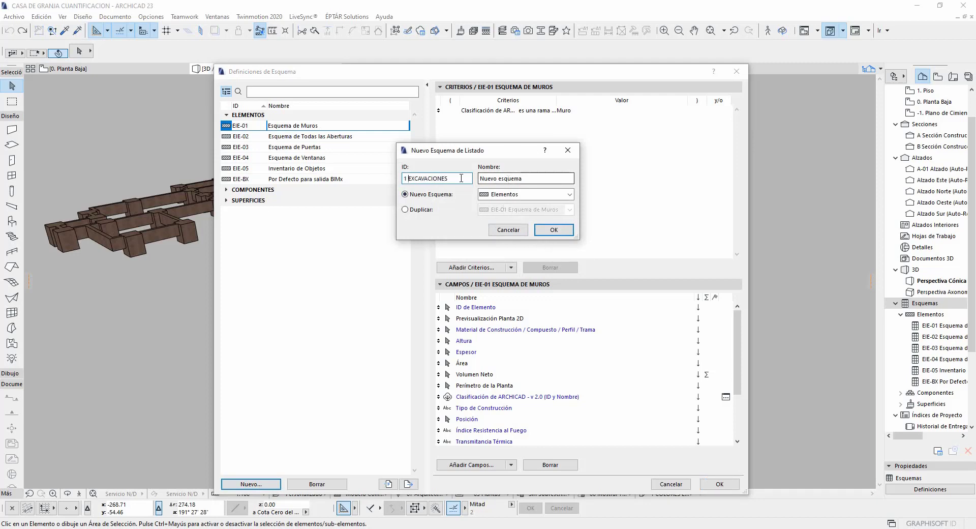
{"action": "left_click_drag", "start_coordinate": [501, 150], "coordinate": [474, 148]}
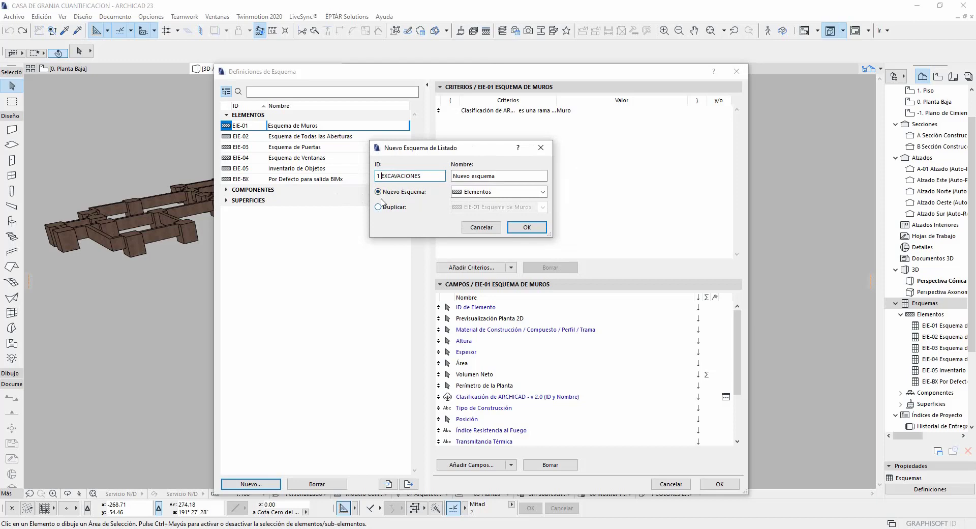
{"action": "left_click", "coordinate": [527, 228]}
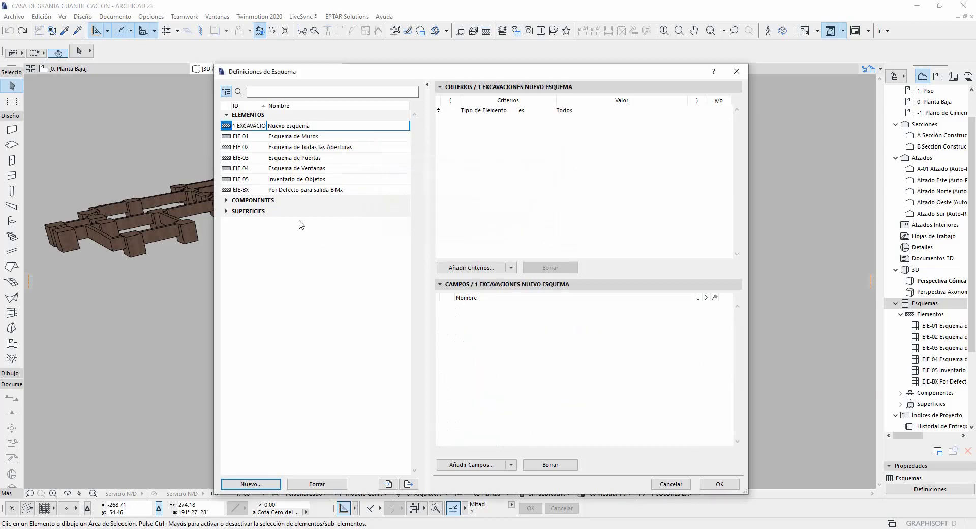
{"action": "left_click", "coordinate": [352, 309]}
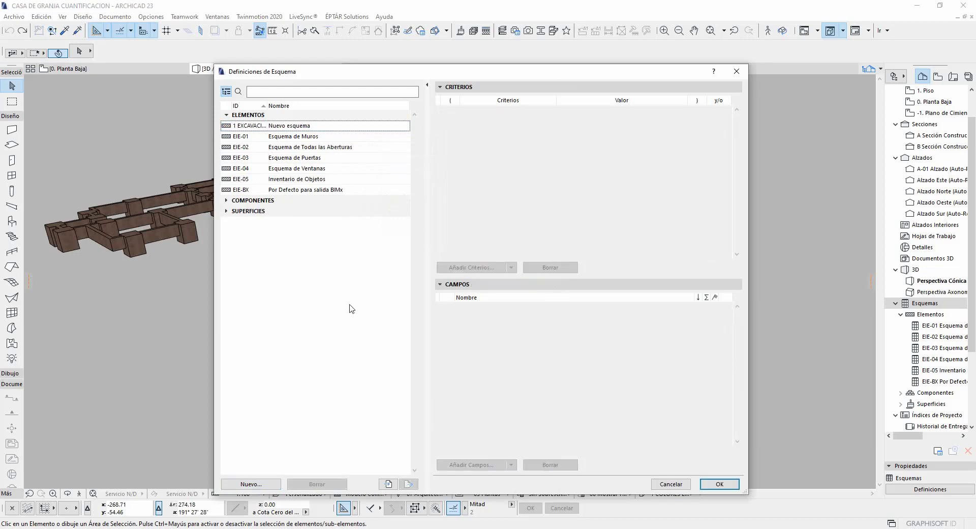
Examine the criteria and fields sections of the 1 EXCAVACIONES schedule, collapsing and expanding each one
{"action": "left_click", "coordinate": [264, 125]}
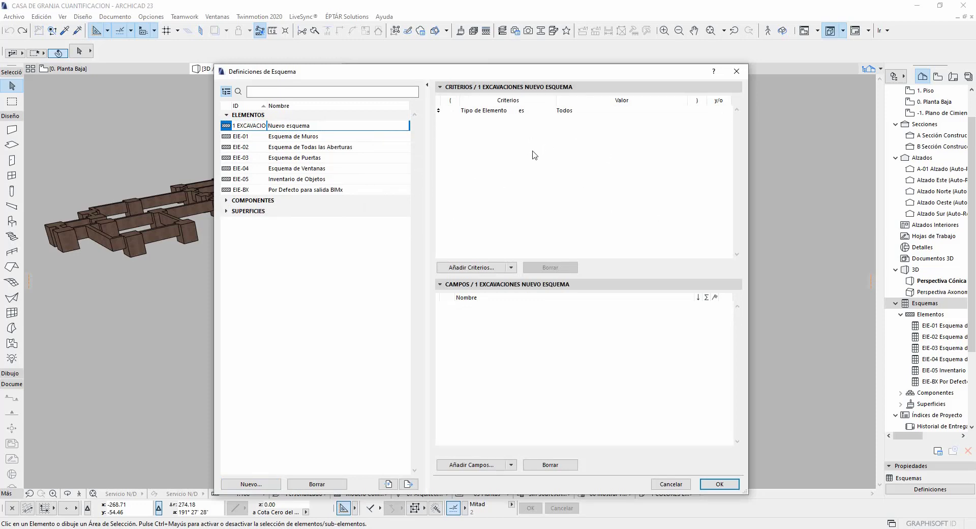
{"action": "left_click", "coordinate": [441, 87]}
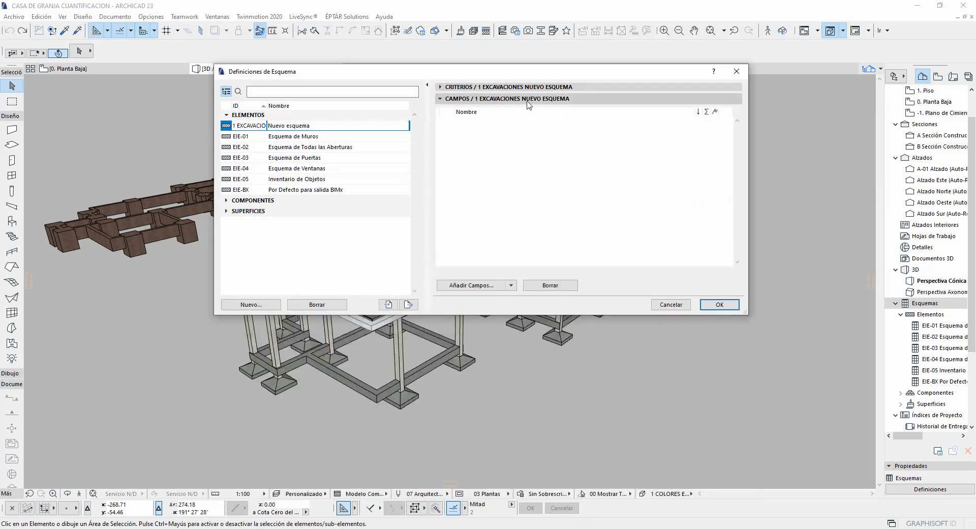
{"action": "left_click", "coordinate": [440, 99]}
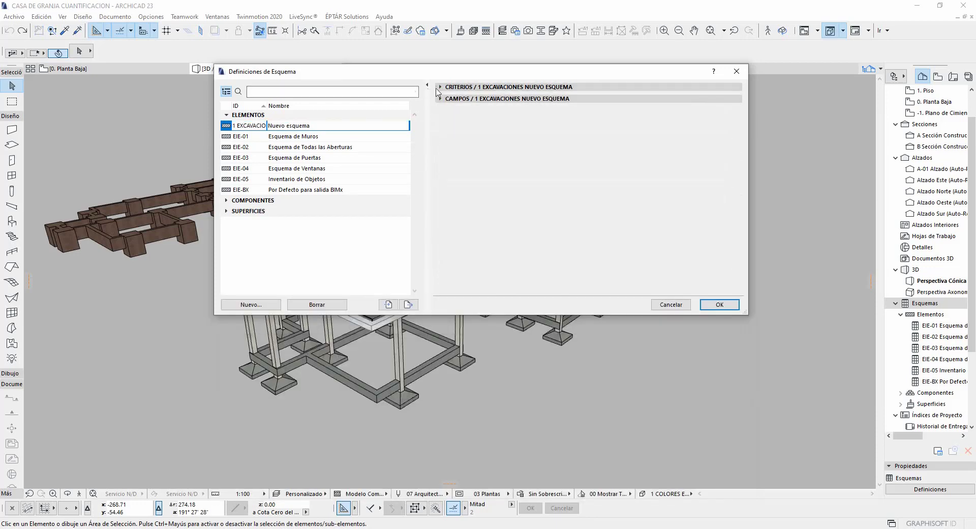
{"action": "left_click", "coordinate": [441, 88]}
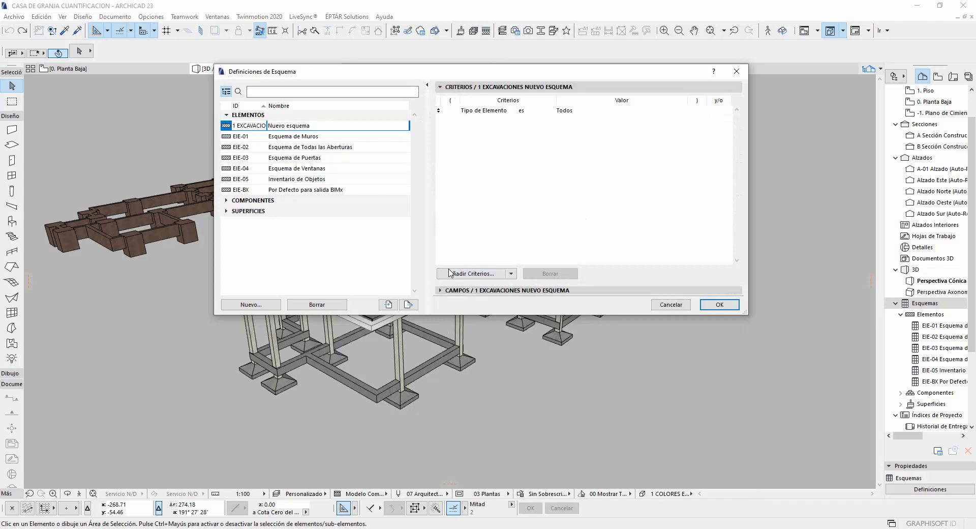
{"action": "left_click", "coordinate": [440, 290]}
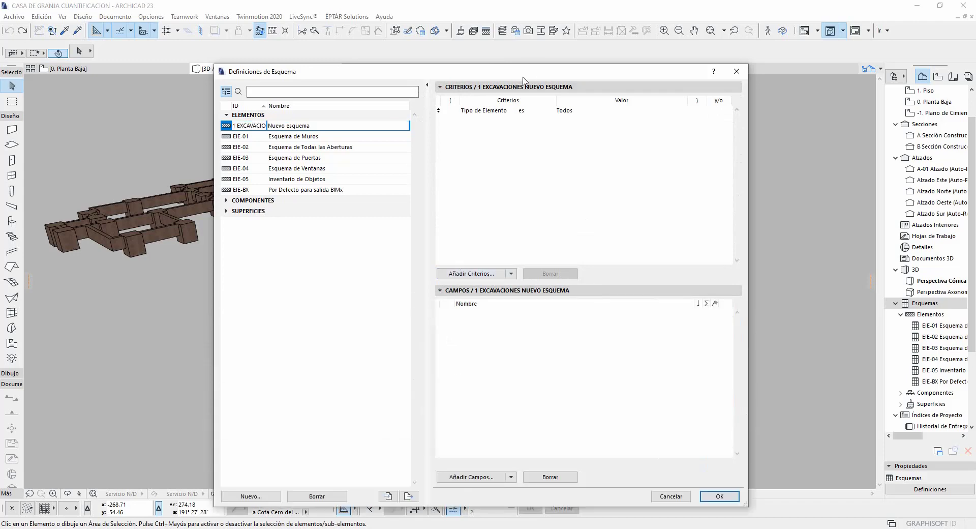
{"action": "left_click_drag", "start_coordinate": [505, 71], "coordinate": [465, 63]}
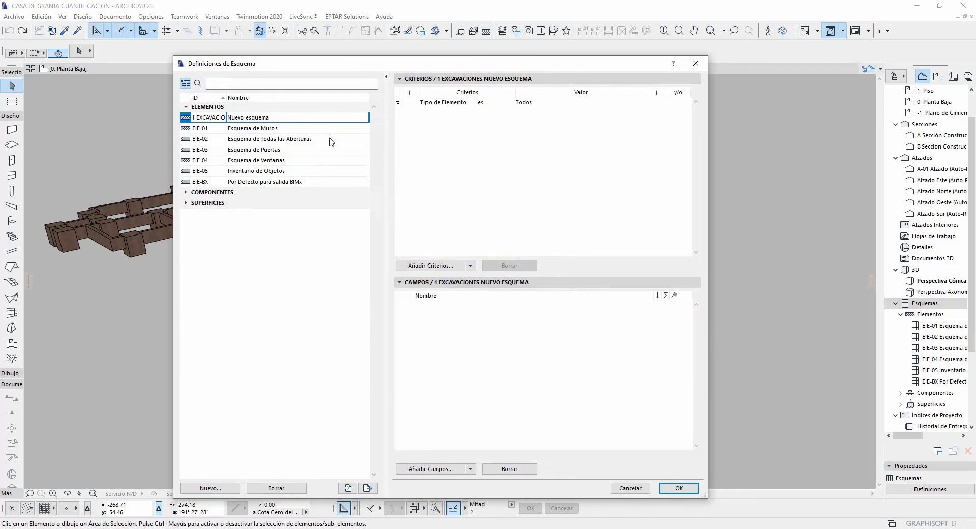
{"action": "left_click_drag", "start_coordinate": [355, 66], "coordinate": [654, 118]}
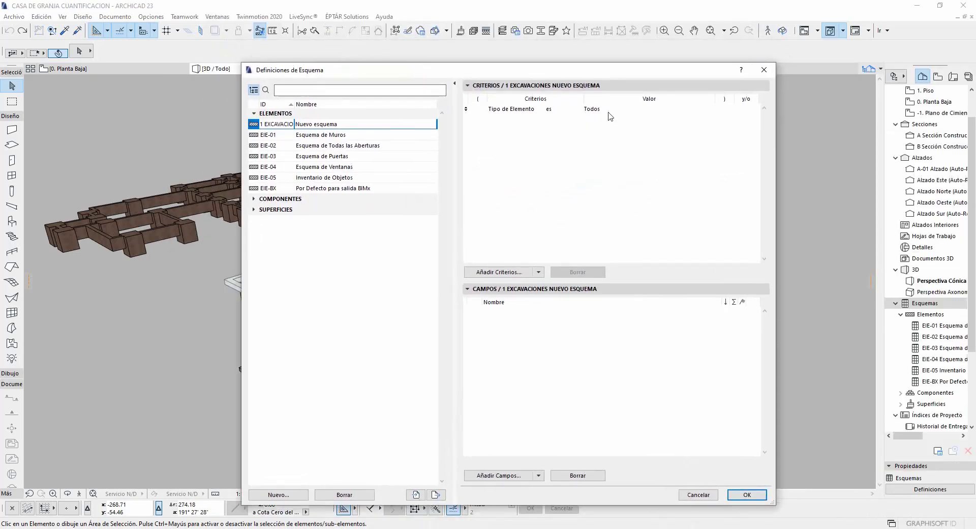
Check the element types available for the Tipo de Elemento criterion, leave it at Todos and accept the schedule definitions
{"action": "left_click", "coordinate": [609, 111]}
{"action": "left_click", "coordinate": [570, 179]}
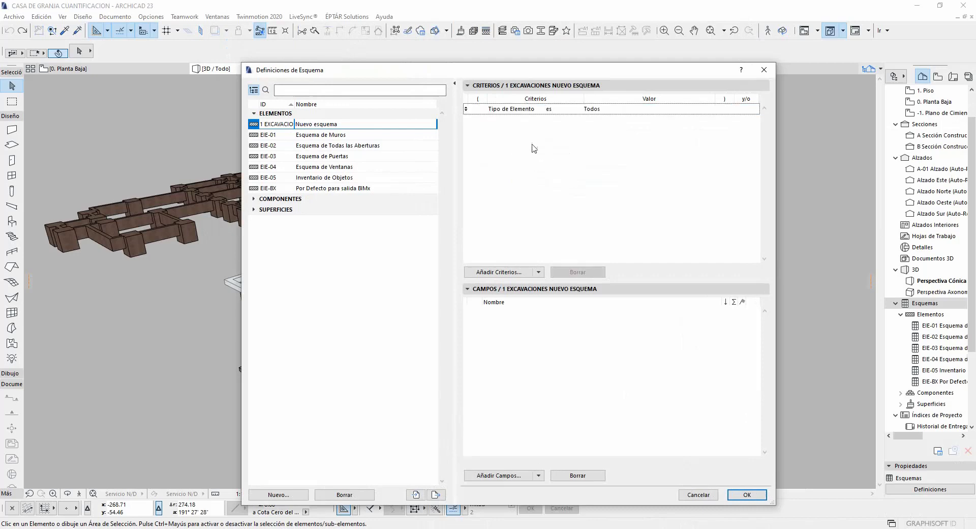
{"action": "left_click", "coordinate": [612, 110]}
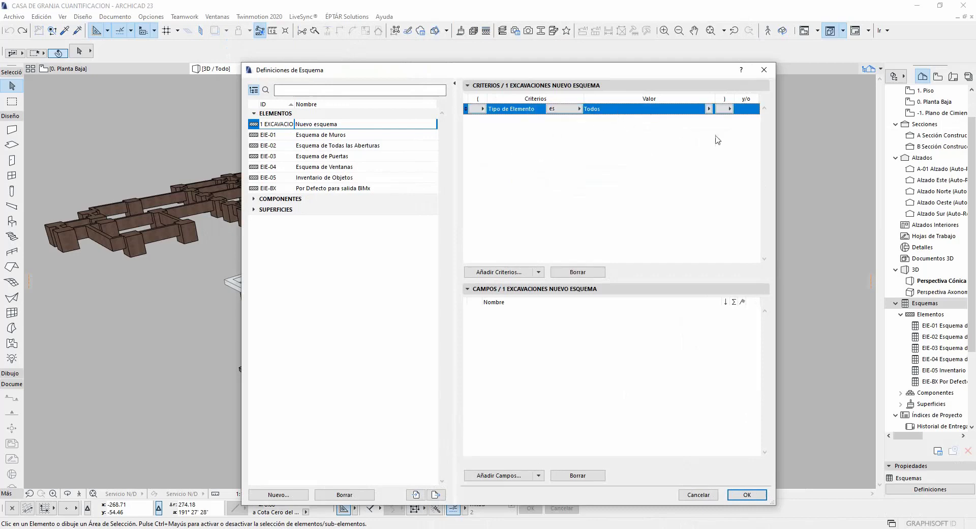
{"action": "left_click", "coordinate": [708, 109]}
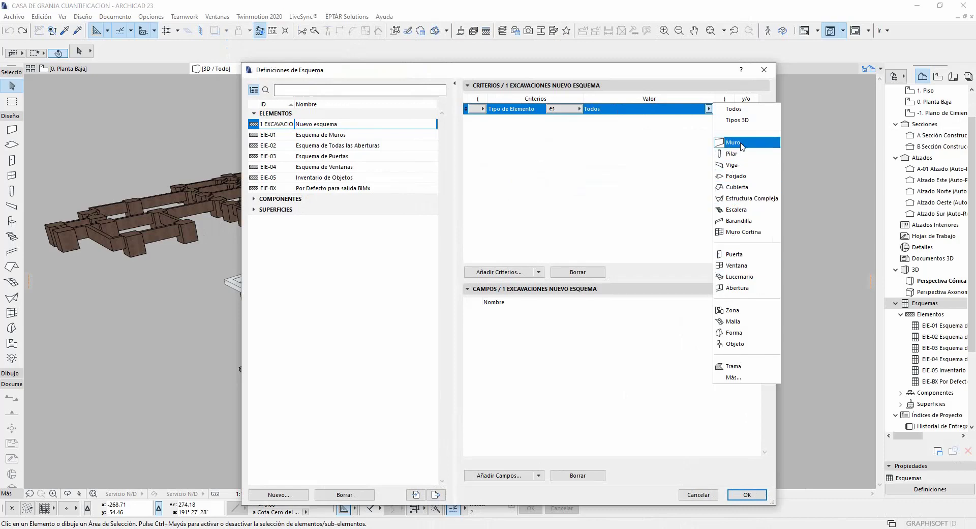
{"action": "left_click", "coordinate": [746, 495]}
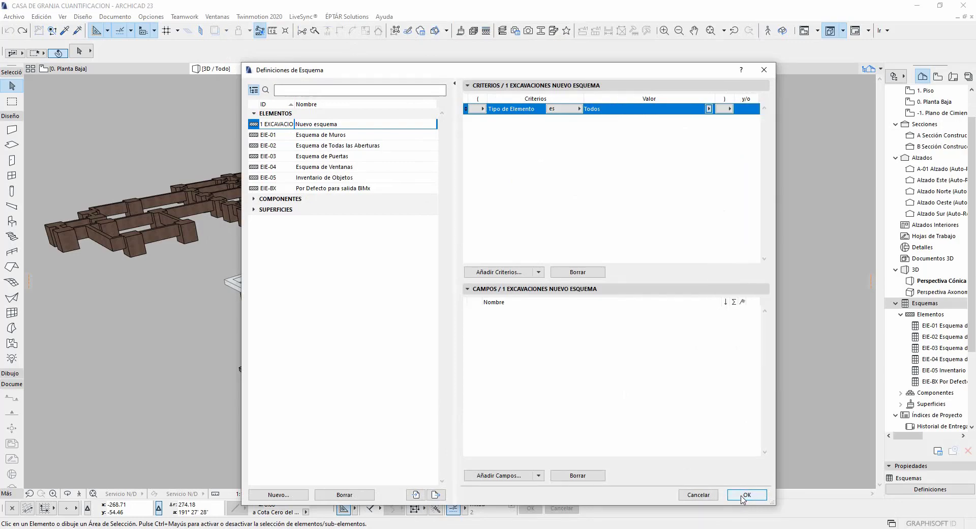
{"action": "left_click", "coordinate": [747, 494]}
Select all the excavation columns and then all the excavation beams in 3D to check their element type, layer and material
{"action": "scroll", "coordinate": [288, 262], "scroll_direction": "up", "scroll_amount": 6}
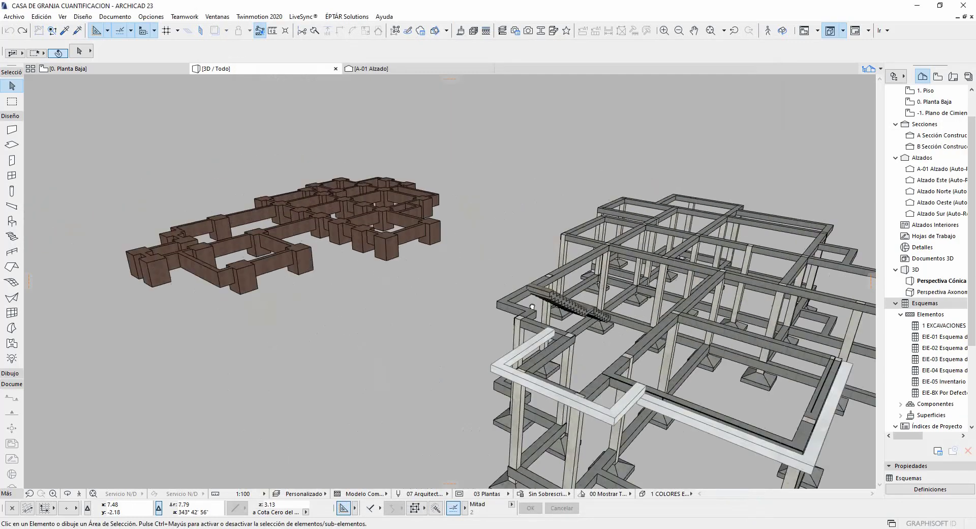
{"action": "scroll", "coordinate": [248, 291], "scroll_direction": "up", "scroll_amount": 3}
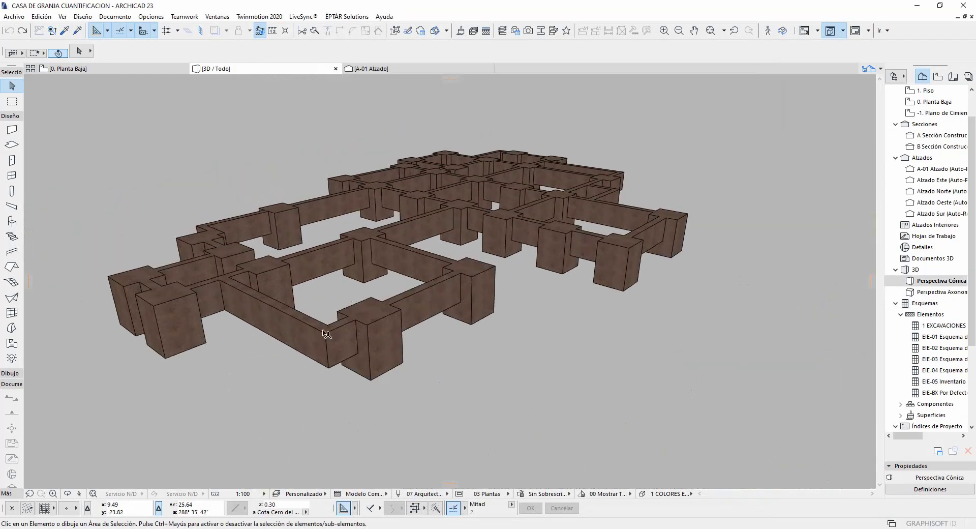
{"action": "scroll", "coordinate": [369, 345], "scroll_direction": "up", "scroll_amount": 2}
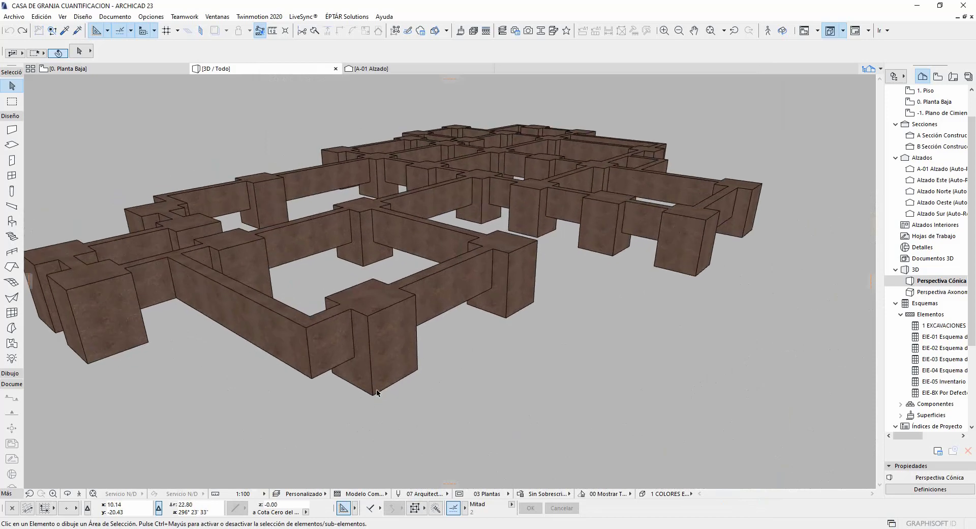
{"action": "left_click", "coordinate": [371, 353]}
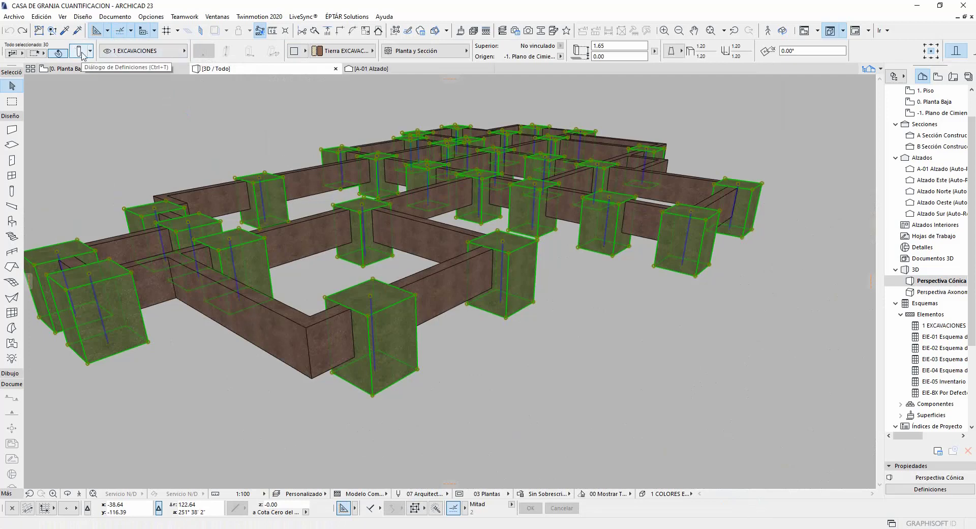
{"action": "left_click", "coordinate": [270, 387]}
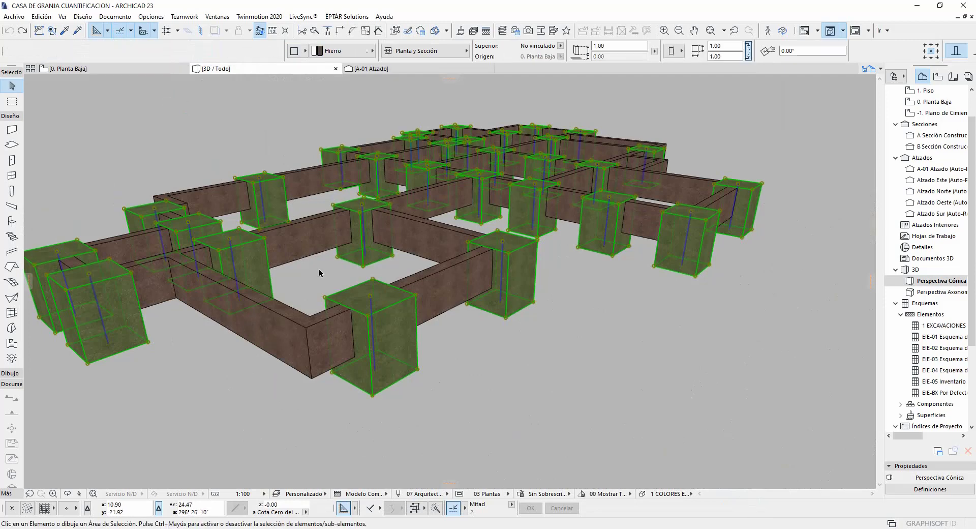
{"action": "left_click", "coordinate": [305, 330]}
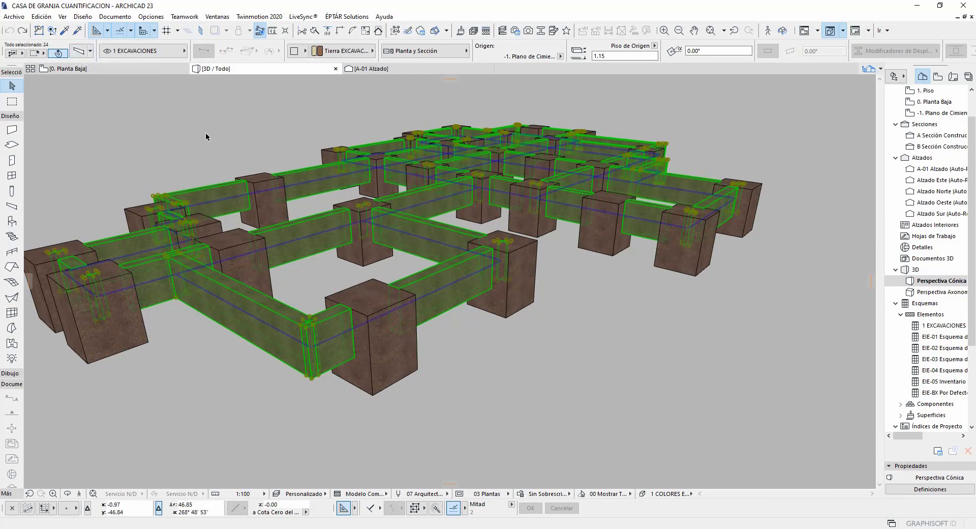
Clear the beam selection, set the Tipo de Elemento criterion of the 1 EXCAVACIONES schedule to Pilar and accept the definitions
{"action": "key", "text": "Escape"}
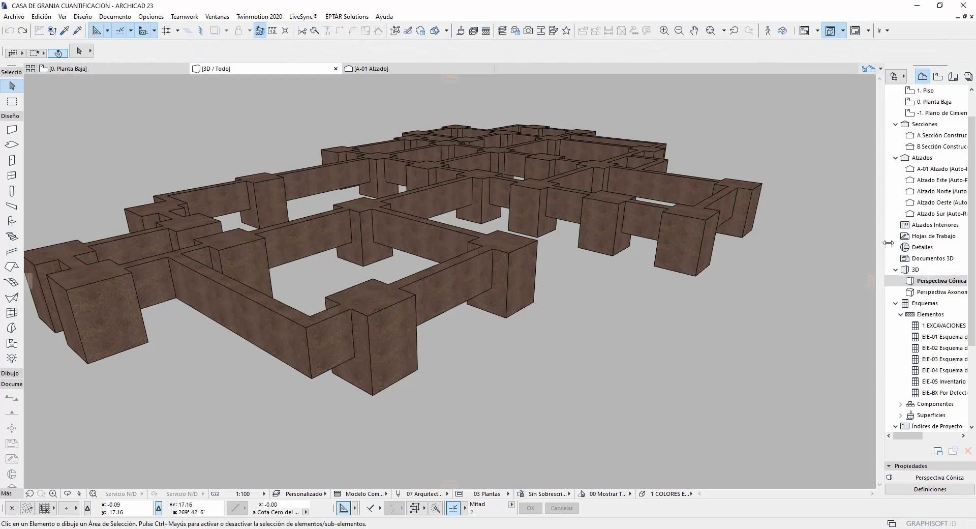
{"action": "left_click", "coordinate": [947, 330]}
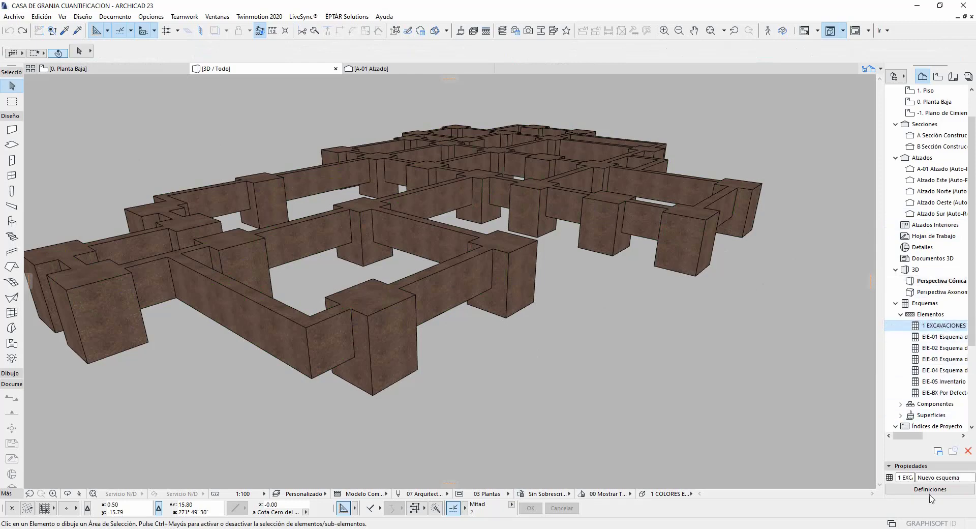
{"action": "left_click", "coordinate": [933, 490]}
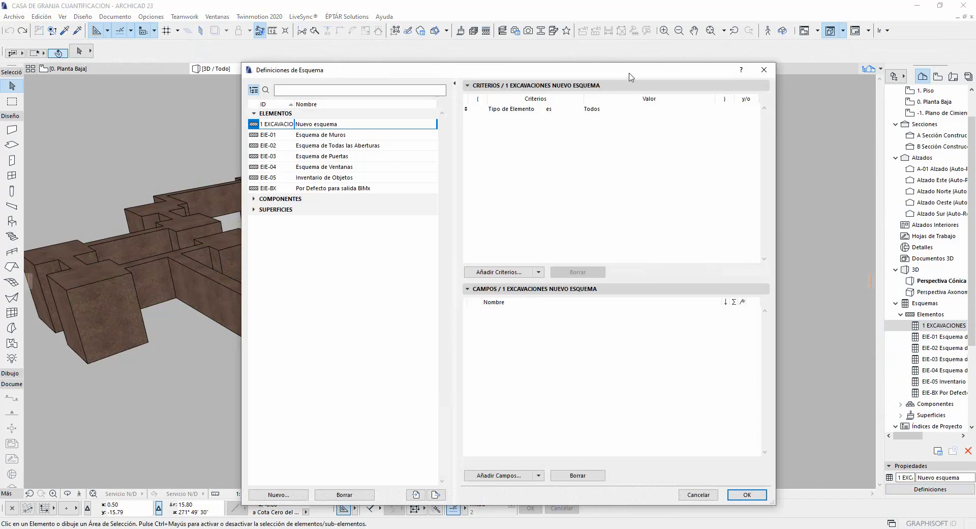
{"action": "left_click_drag", "start_coordinate": [629, 76], "coordinate": [511, 49]}
{"action": "left_click", "coordinate": [499, 81]}
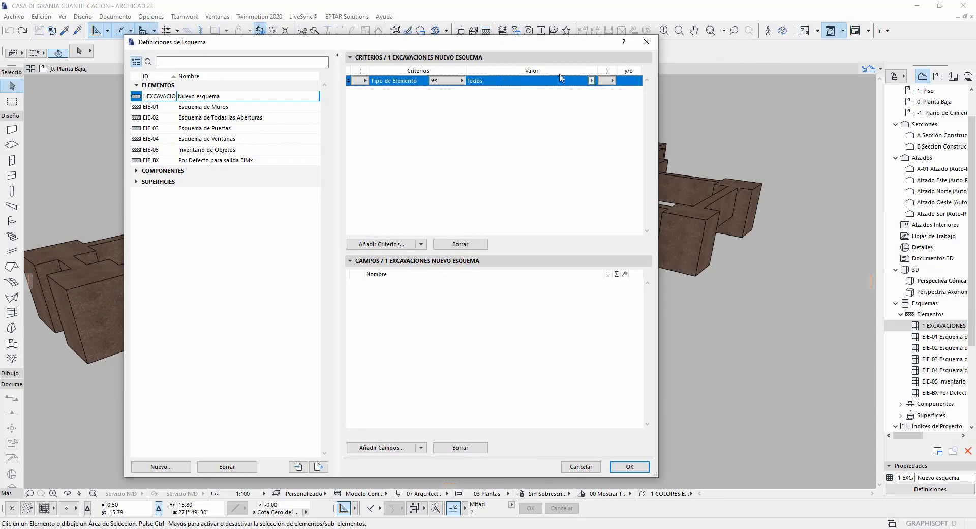
{"action": "left_click", "coordinate": [590, 81]}
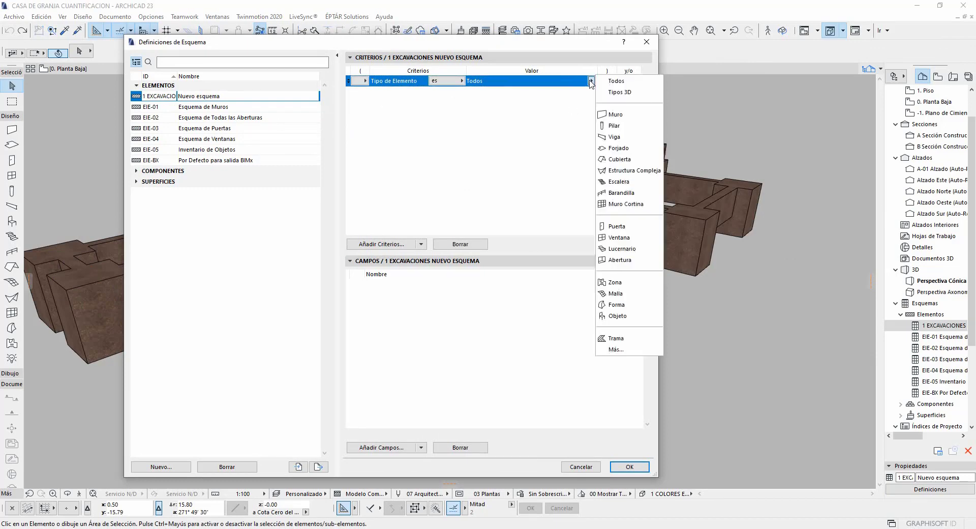
{"action": "left_click", "coordinate": [622, 128]}
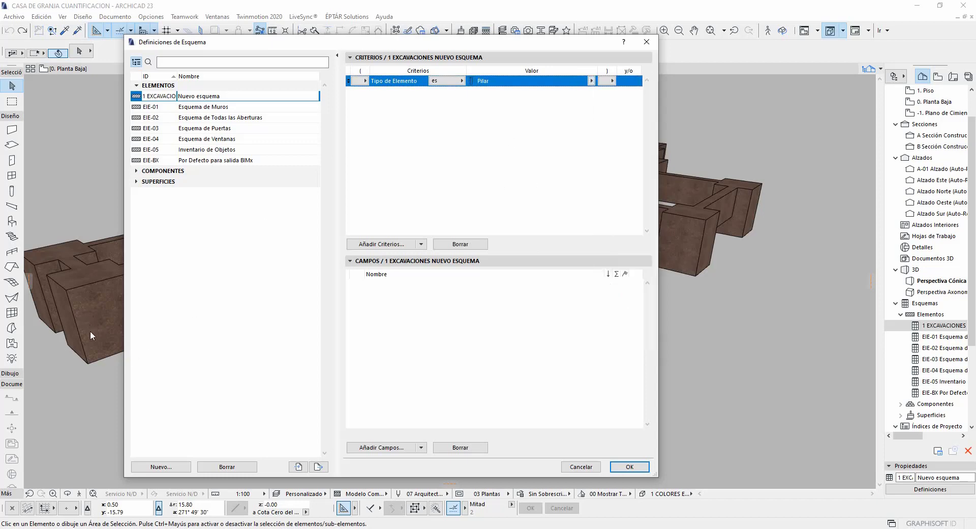
{"action": "left_click", "coordinate": [630, 467]}
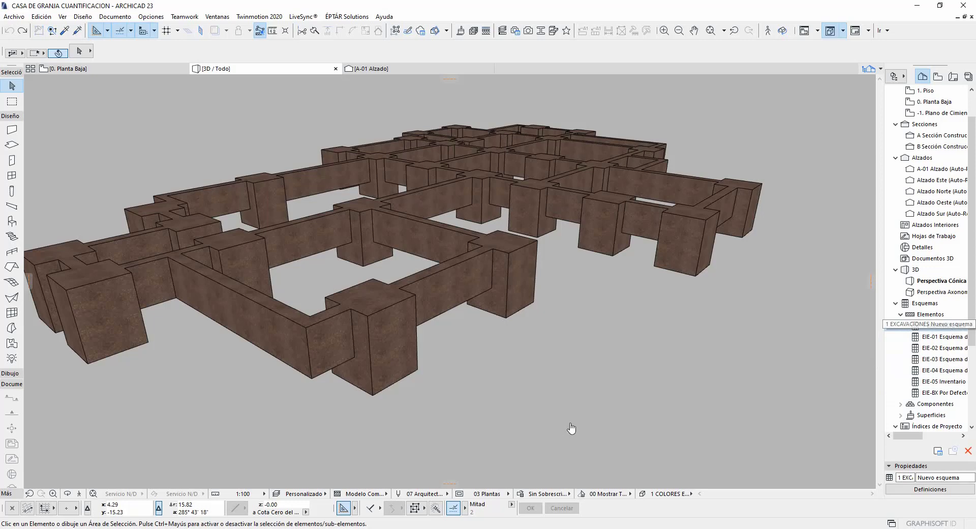
Open the 1 EXCAVACIONES schedule, then reopen its definitions and examine the field groups available to add, including General
{"action": "double_click", "coordinate": [915, 326]}
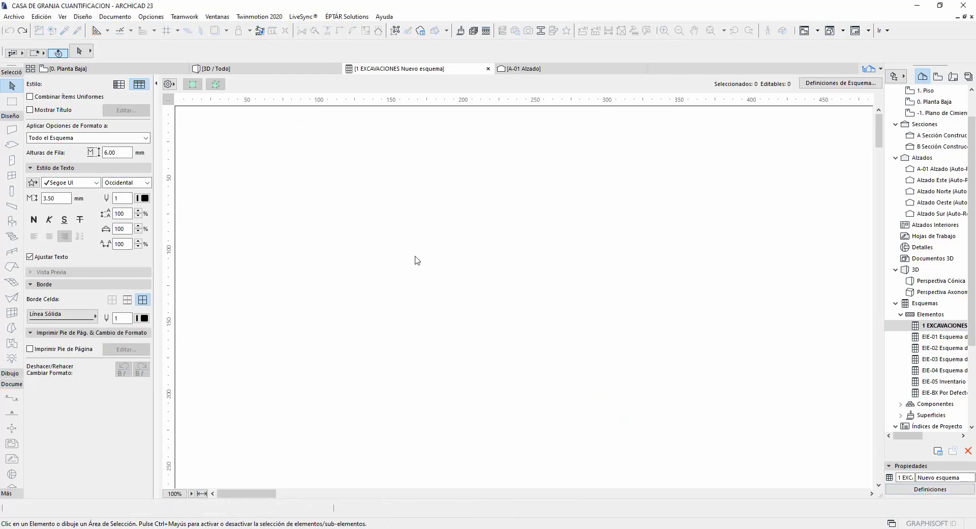
{"action": "left_click", "coordinate": [945, 492]}
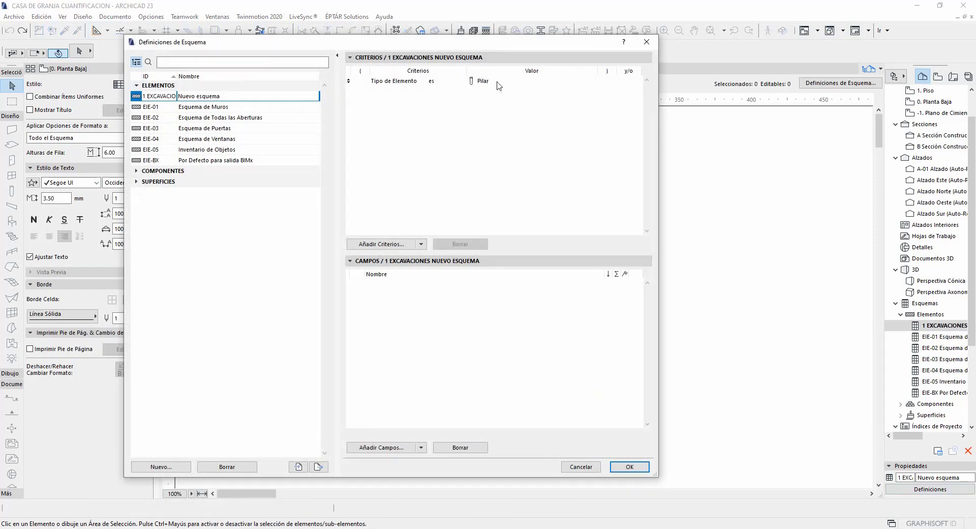
{"action": "left_click", "coordinate": [394, 449]}
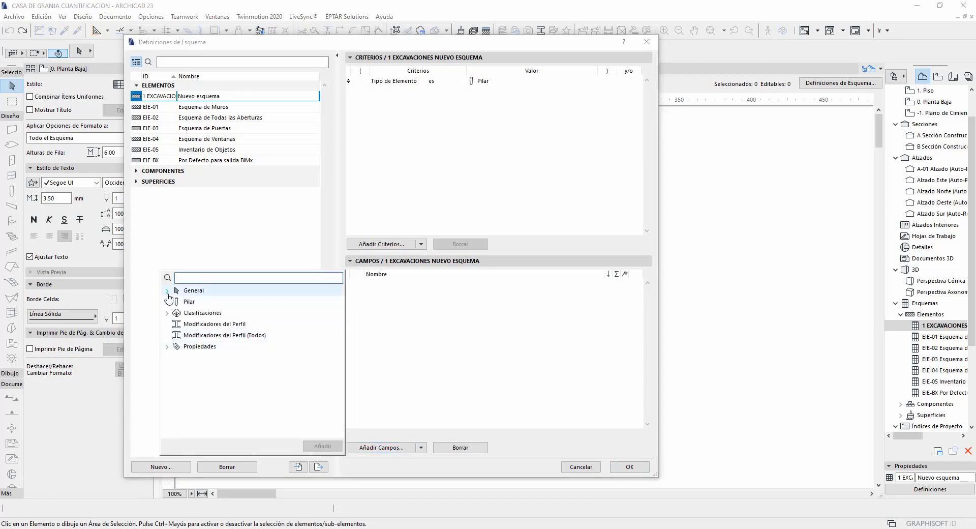
{"action": "left_click", "coordinate": [216, 297]}
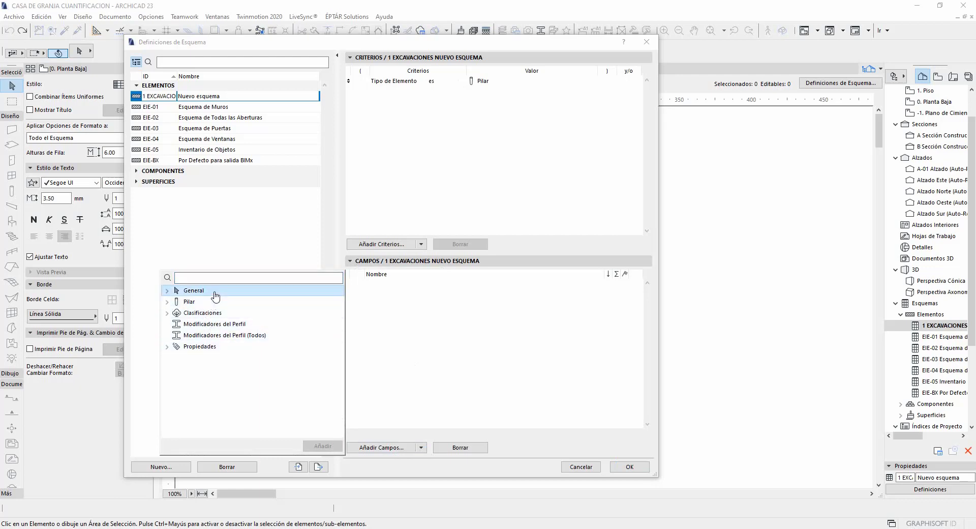
{"action": "left_click", "coordinate": [169, 291]}
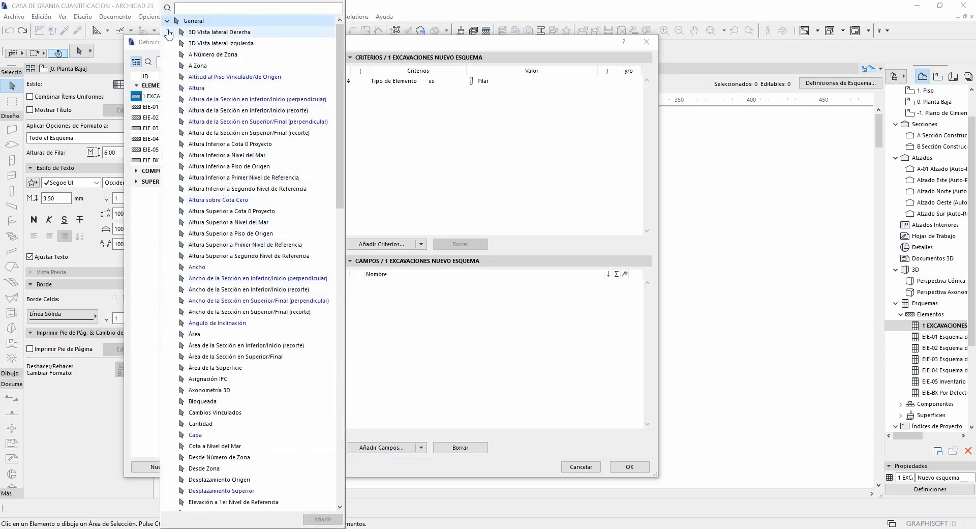
{"action": "left_click", "coordinate": [167, 21]}
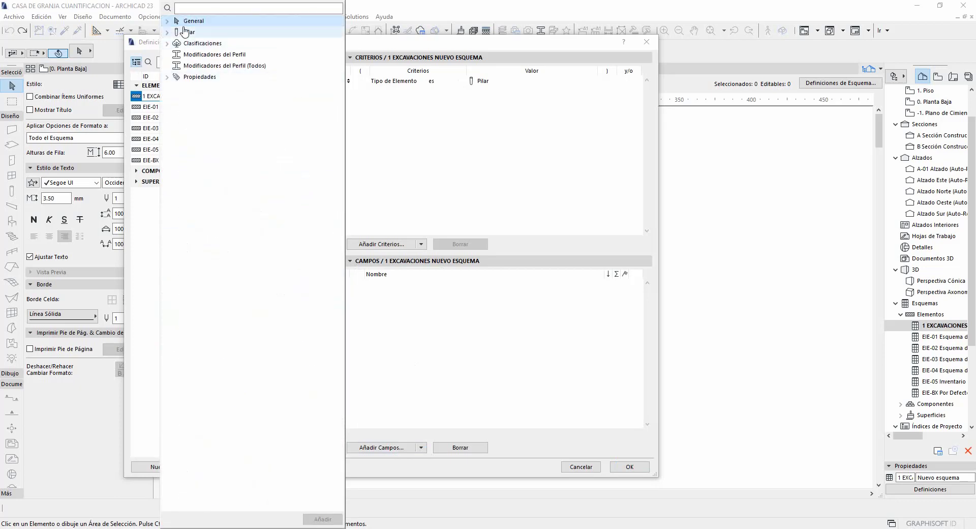
{"action": "left_click", "coordinate": [167, 21]}
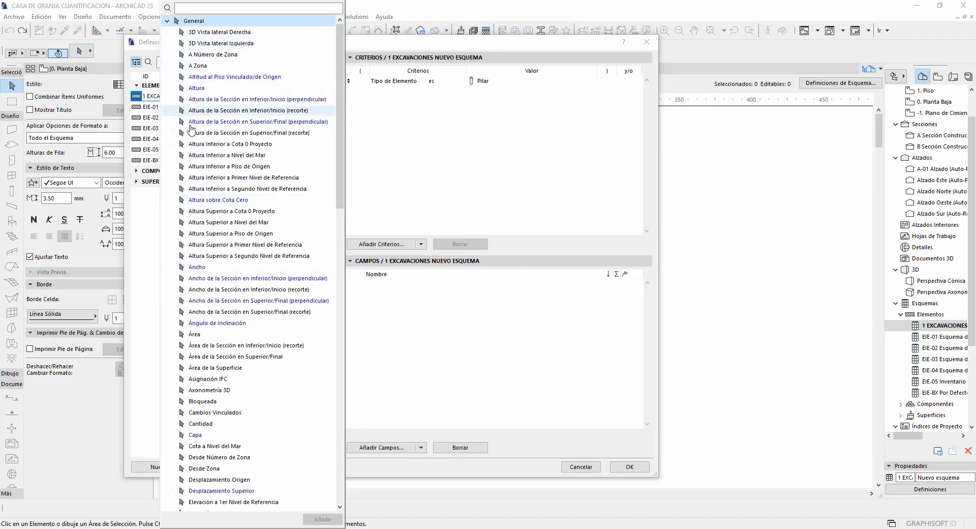
{"action": "left_click", "coordinate": [167, 21]}
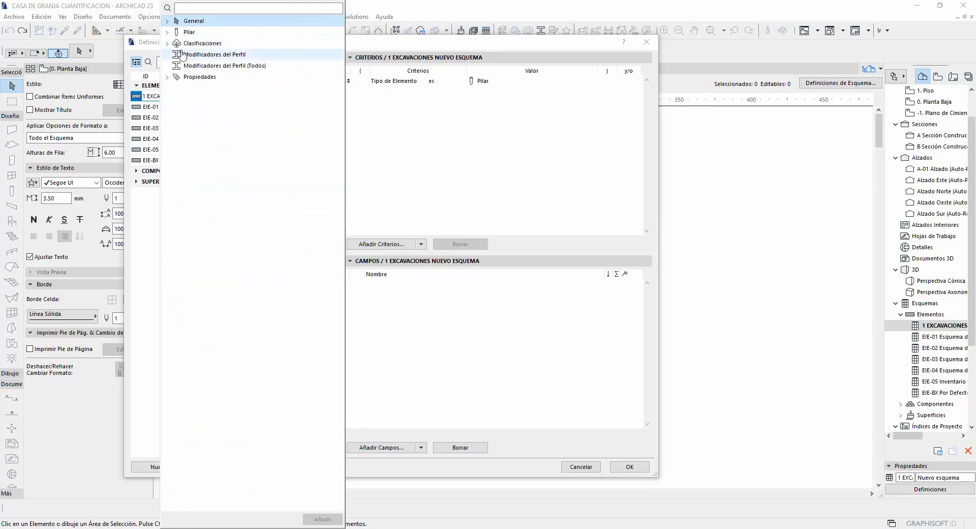
Add the Tipo de elemento field from the General group to the schedule's fields
{"action": "left_click", "coordinate": [189, 23]}
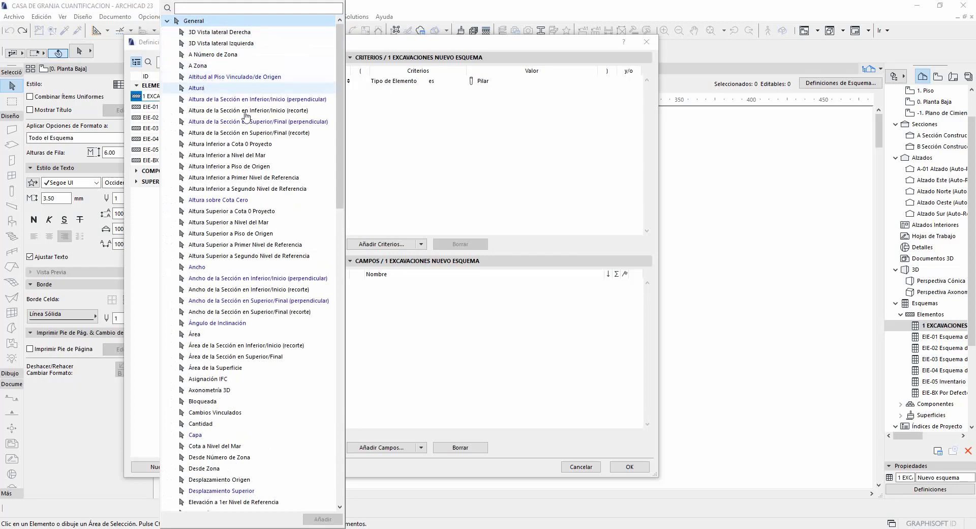
{"action": "mouse_move", "coordinate": [342, 187]}
{"action": "left_mouse_down"}
{"action": "mouse_move", "coordinate": [340, 388]}
{"action": "mouse_move", "coordinate": [324, 464]}
{"action": "left_mouse_up"}
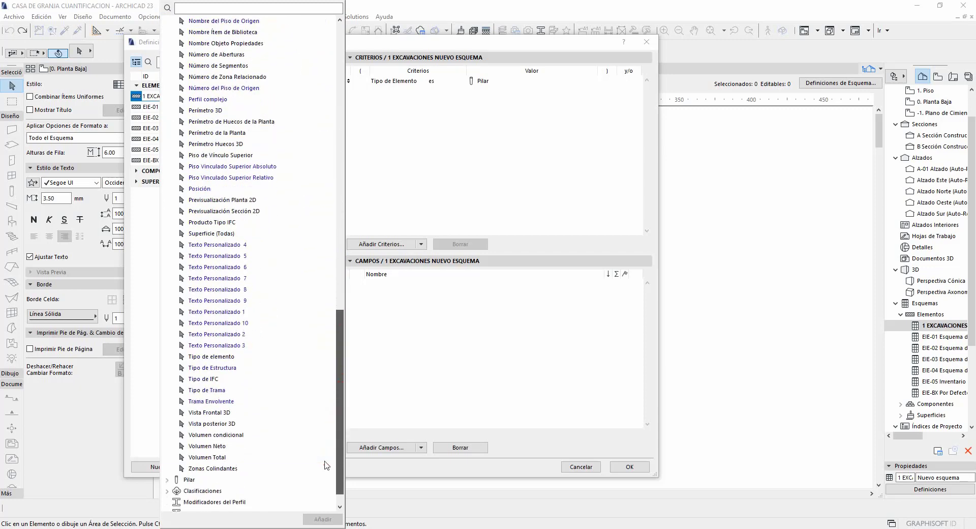
{"action": "left_click", "coordinate": [230, 357]}
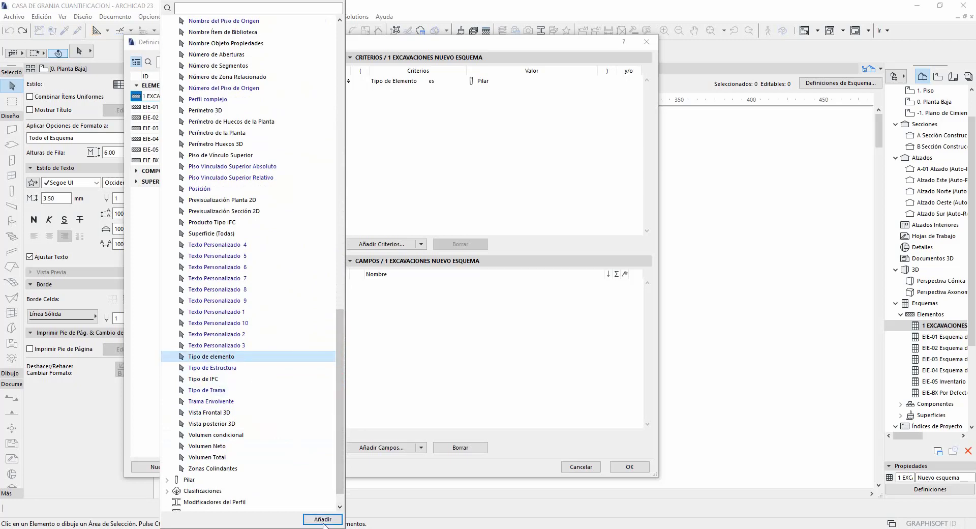
{"action": "left_click", "coordinate": [322, 520]}
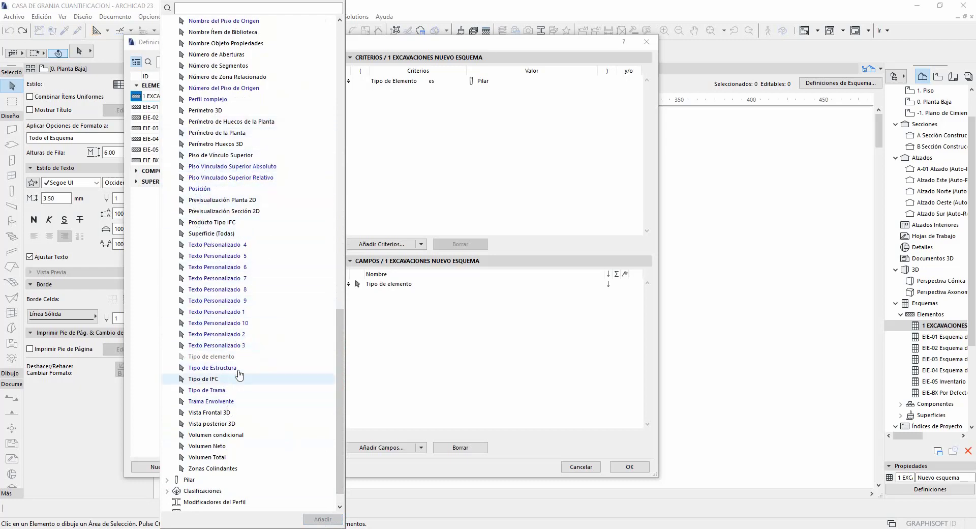
Find the Cantidad field in the General group and add it to the schedule's fields
{"action": "scroll", "coordinate": [240, 366], "scroll_direction": "up", "scroll_amount": 6}
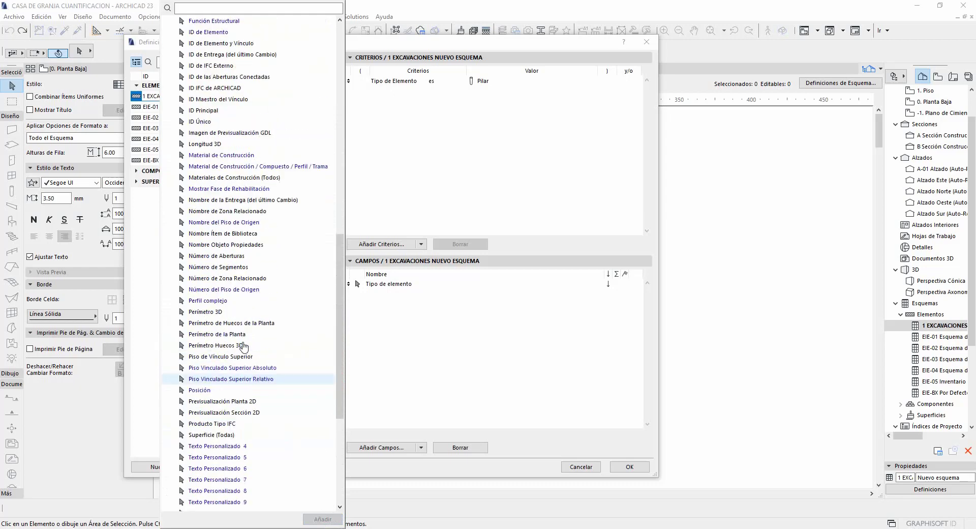
{"action": "scroll", "coordinate": [244, 348], "scroll_direction": "up", "scroll_amount": 4}
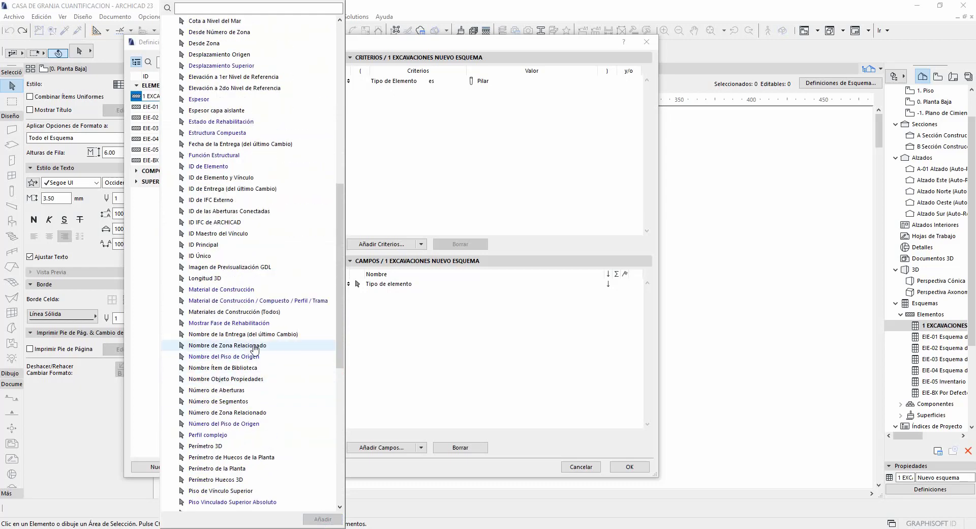
{"action": "scroll", "coordinate": [254, 347], "scroll_direction": "down", "scroll_amount": 4}
{"action": "scroll", "coordinate": [258, 356], "scroll_direction": "down", "scroll_amount": 5}
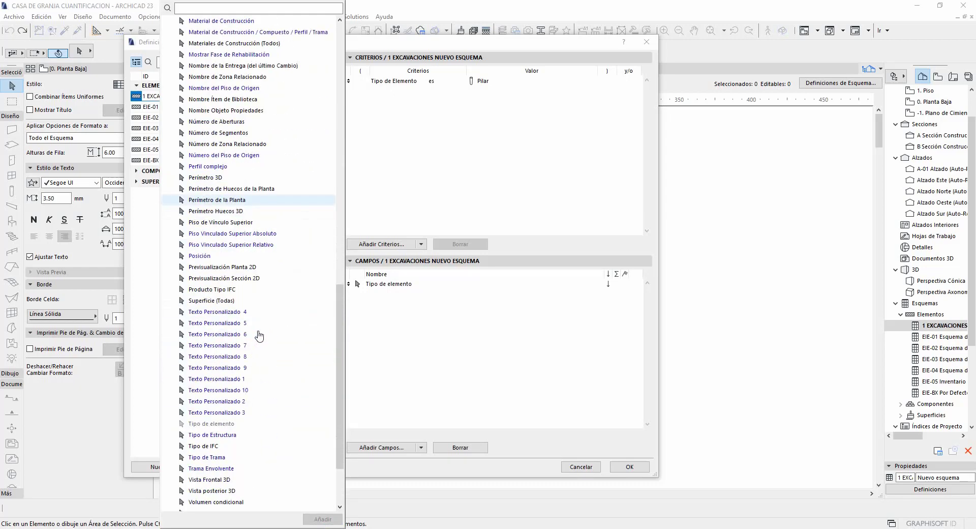
{"action": "scroll", "coordinate": [260, 402], "scroll_direction": "down", "scroll_amount": 2}
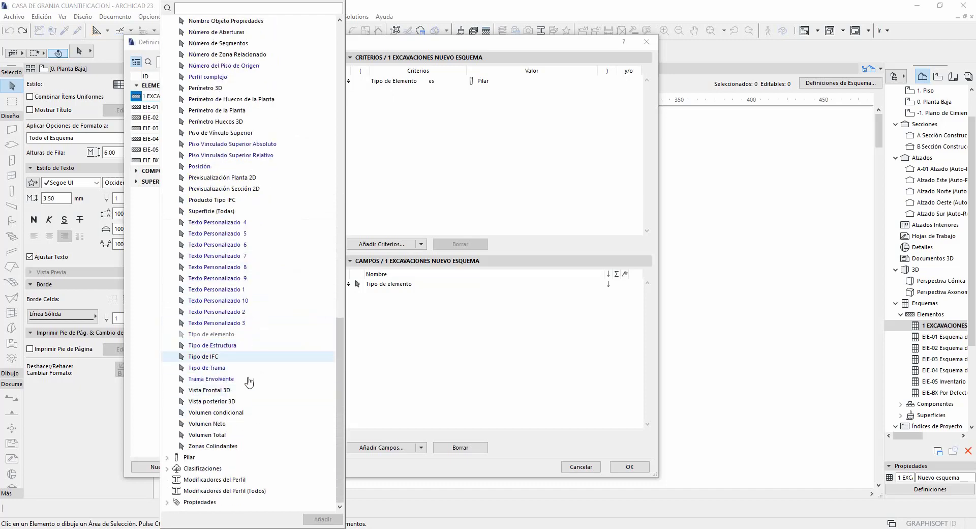
{"action": "scroll", "coordinate": [253, 356], "scroll_direction": "up", "scroll_amount": 20}
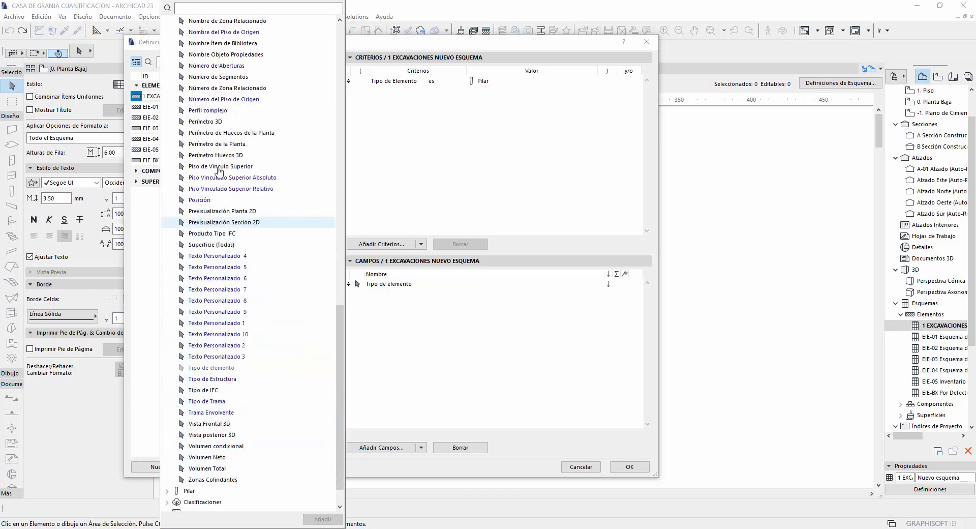
{"action": "scroll", "coordinate": [258, 215], "scroll_direction": "up", "scroll_amount": 3}
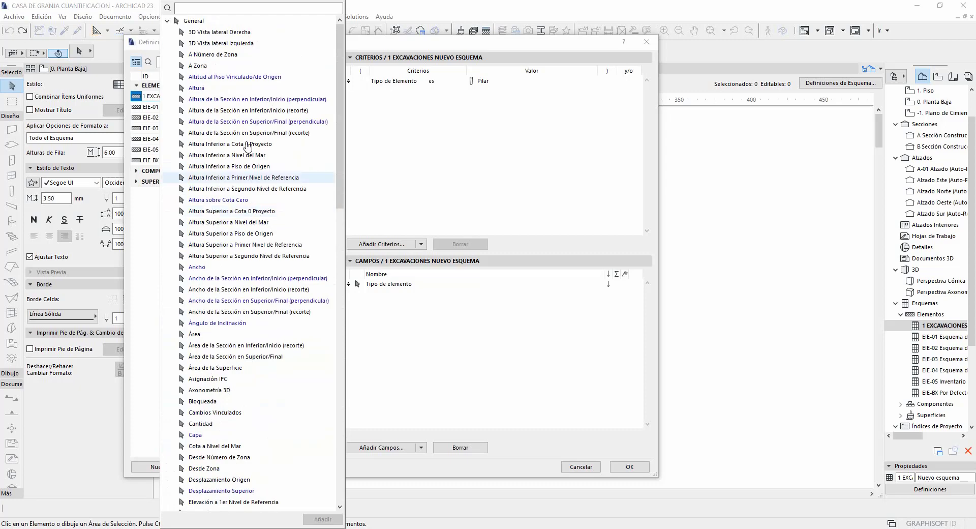
{"action": "scroll", "coordinate": [257, 376], "scroll_direction": "down", "scroll_amount": 2}
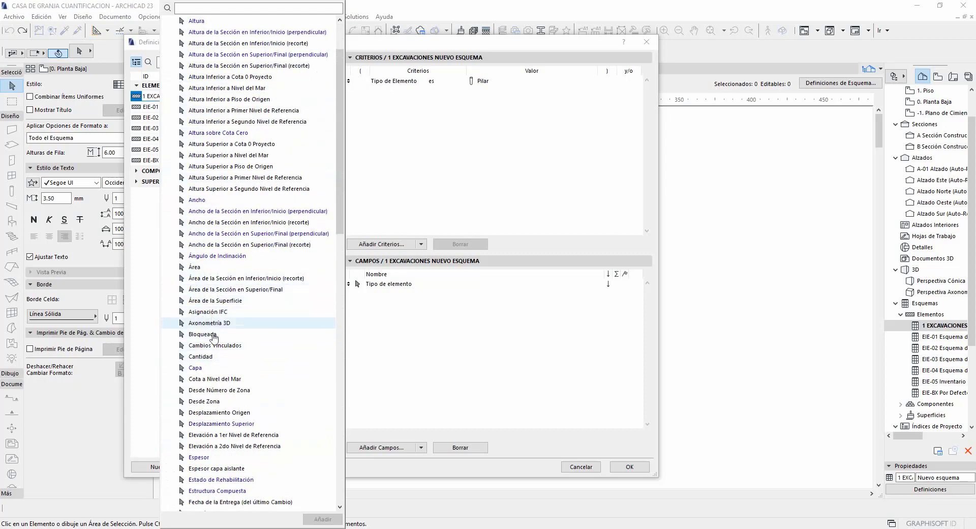
{"action": "double_click", "coordinate": [216, 358]}
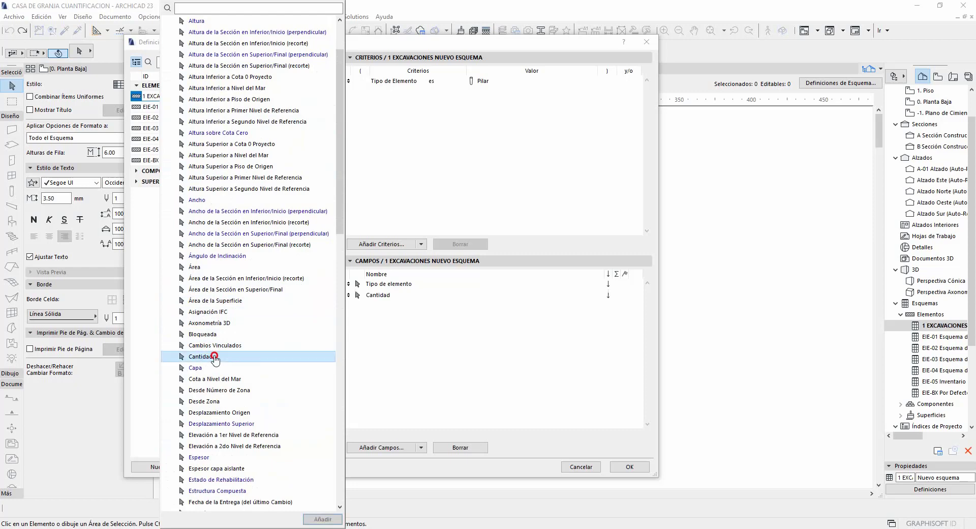
{"action": "left_click", "coordinate": [150, 309]}
Examine the column-specific fields available in the Pilar group without adding any
{"action": "left_click", "coordinate": [400, 447]}
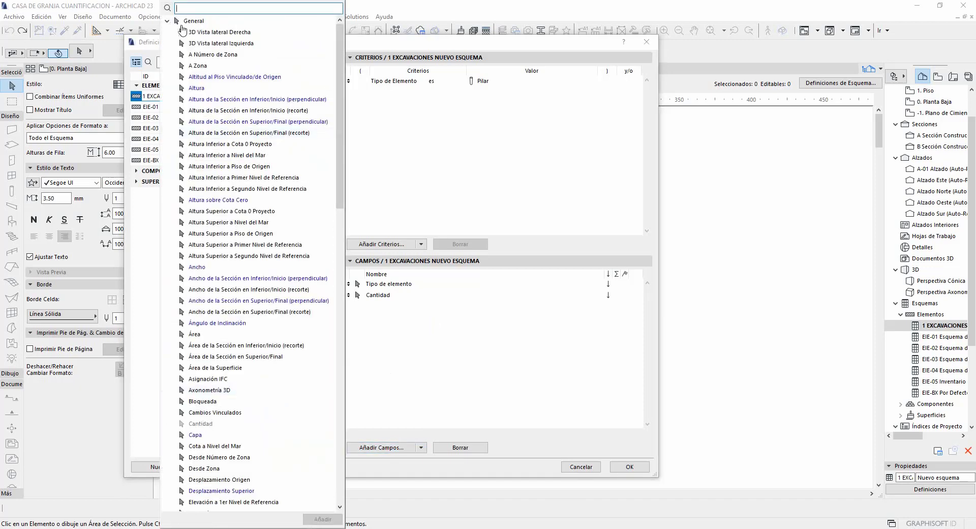
{"action": "left_click", "coordinate": [167, 22]}
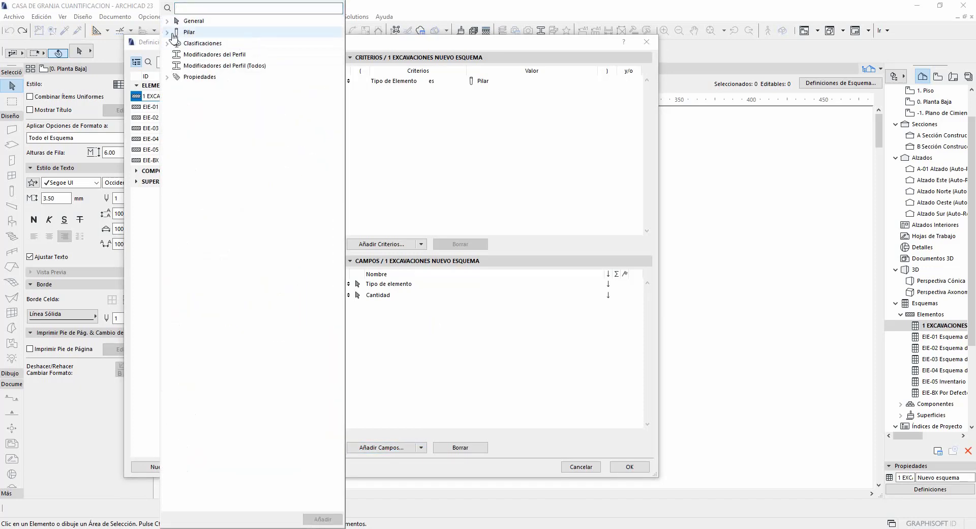
{"action": "left_click", "coordinate": [168, 32]}
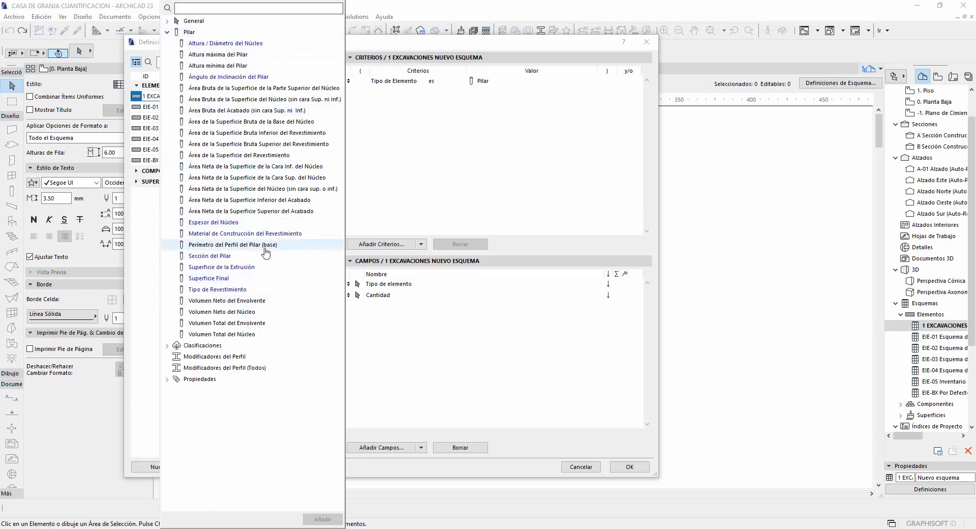
{"action": "left_click", "coordinate": [256, 32]}
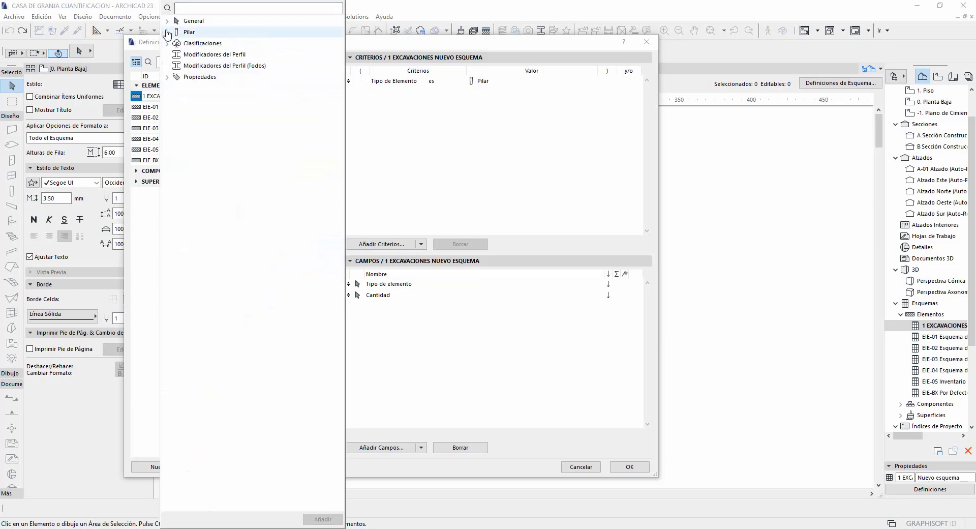
{"action": "left_click", "coordinate": [347, 54]}
Change the Tipo de Elemento criterion to Muro and examine the wall-specific fields that can be added
{"action": "left_click", "coordinate": [603, 83]}
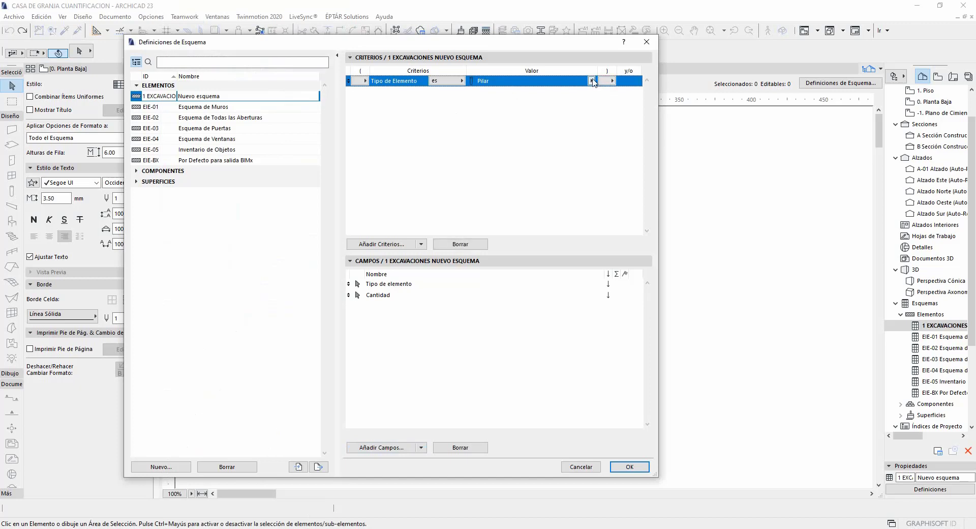
{"action": "left_click", "coordinate": [591, 81]}
{"action": "left_click", "coordinate": [611, 115]}
{"action": "left_click", "coordinate": [388, 447]}
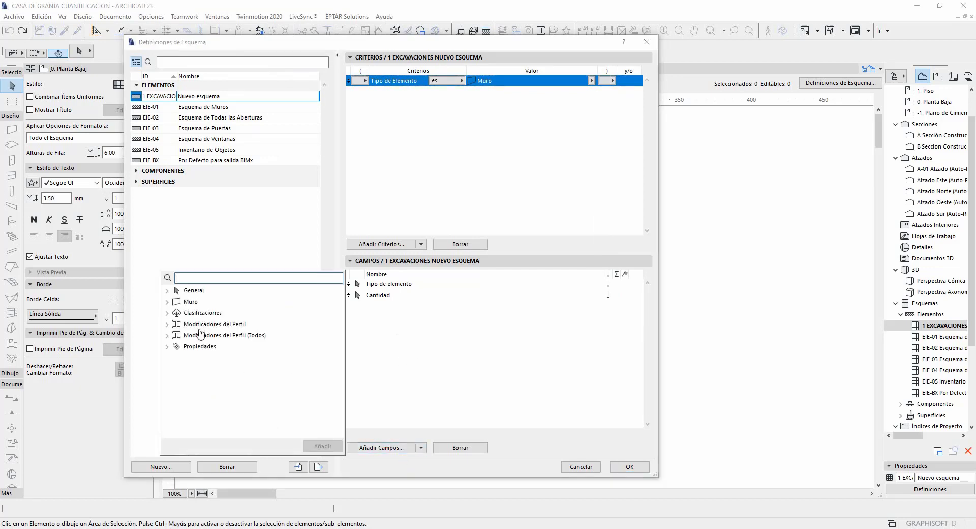
{"action": "left_click", "coordinate": [168, 303]}
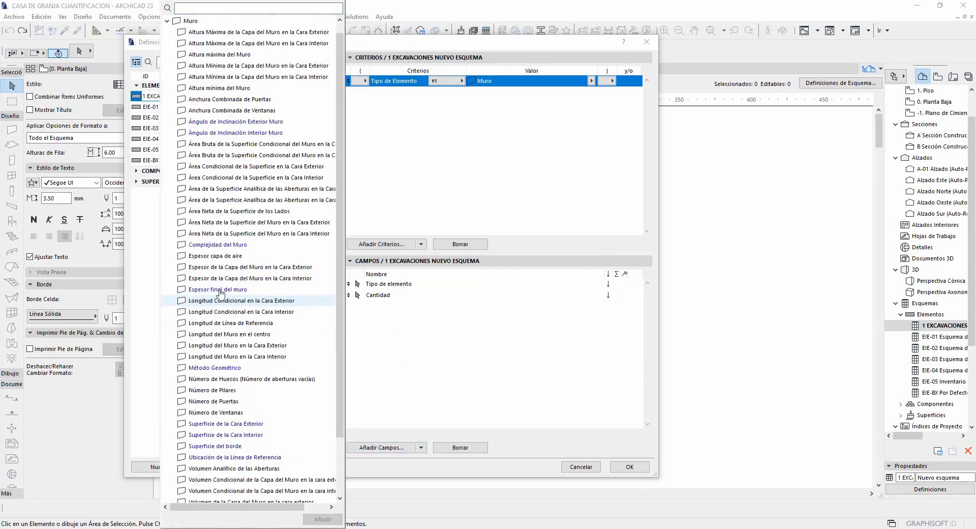
{"action": "left_click", "coordinate": [167, 21]}
{"action": "left_click", "coordinate": [427, 190]}
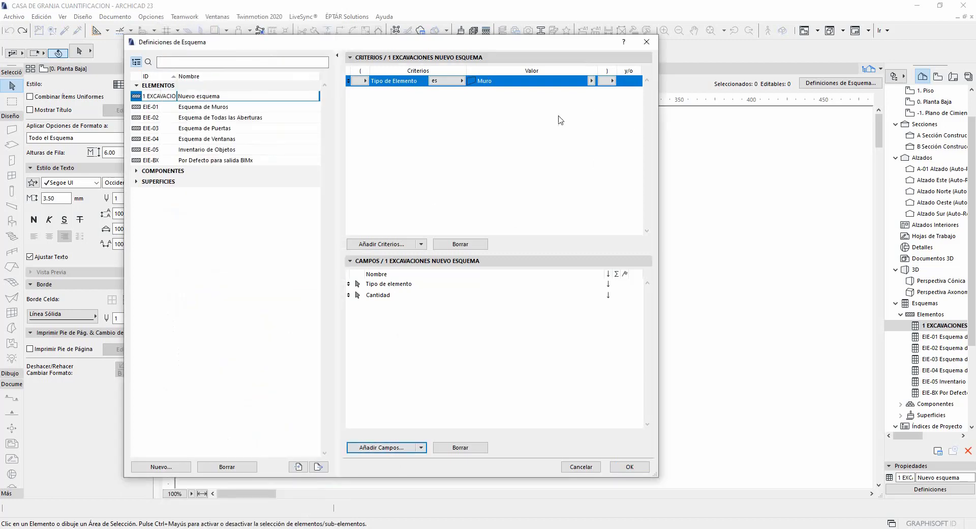
Set the schedule's Tipo de Elemento criterion back to Pilar
{"action": "left_click", "coordinate": [592, 81]}
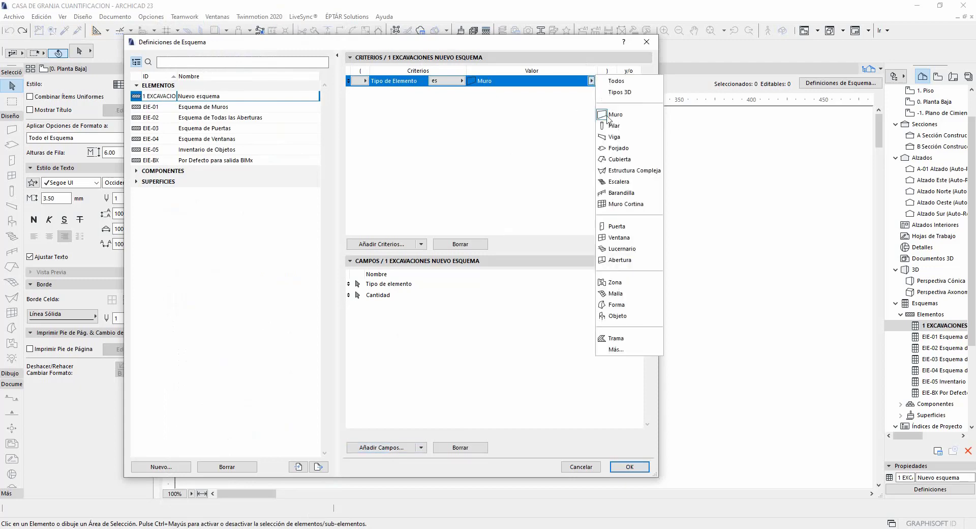
{"action": "left_click", "coordinate": [624, 128]}
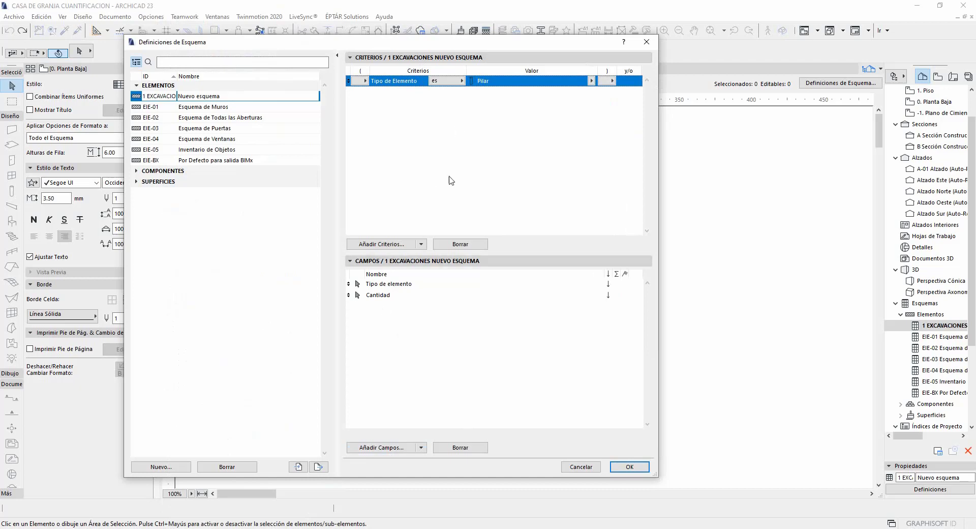
{"action": "left_click", "coordinate": [377, 296]}
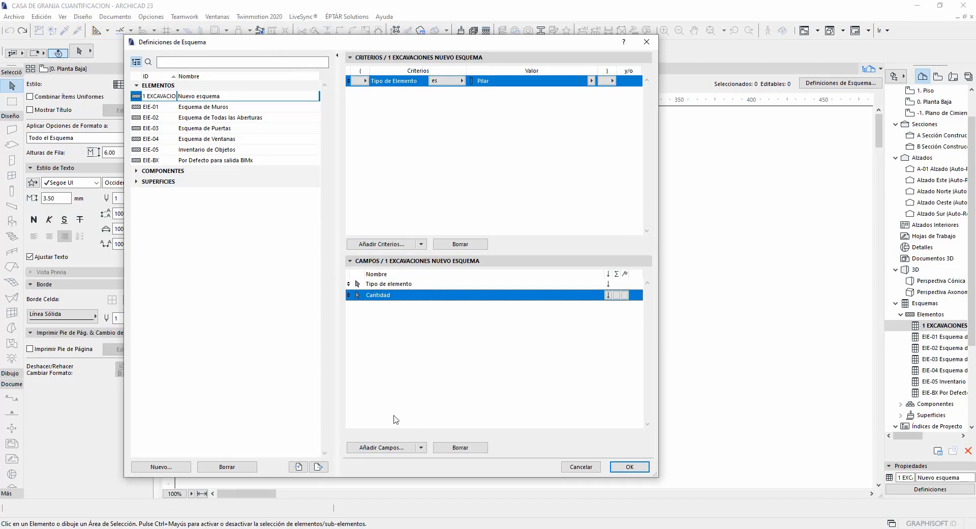
Find the Volumen Neto field in the General group and add it to the schedule's fields
{"action": "left_click", "coordinate": [395, 449]}
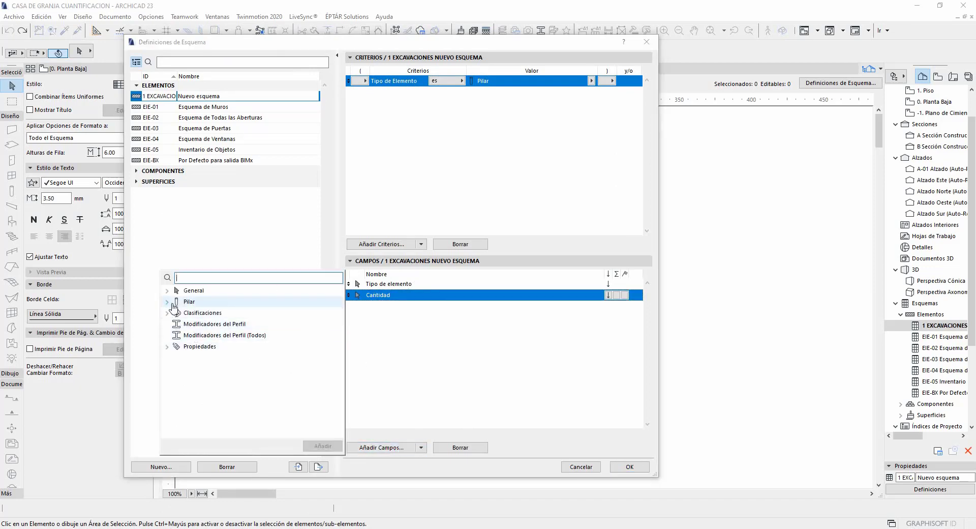
{"action": "left_click", "coordinate": [174, 304]}
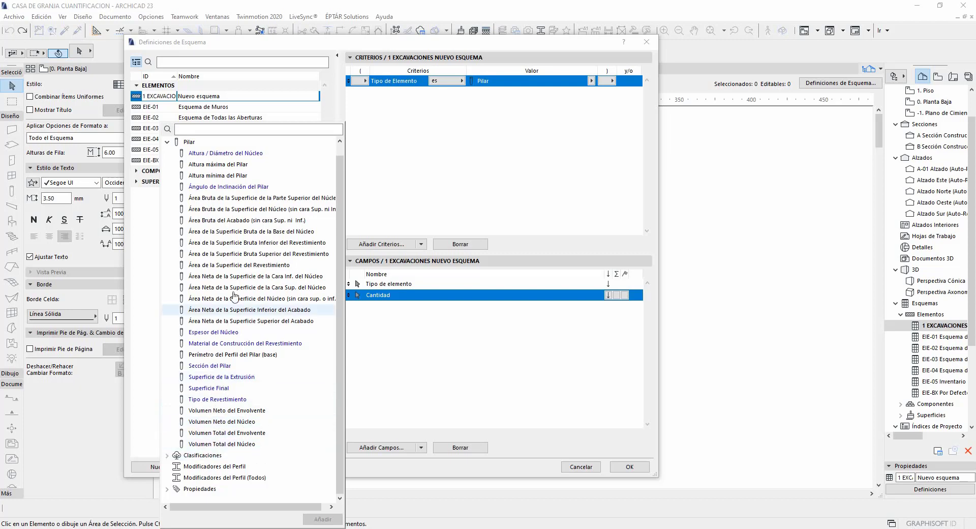
{"action": "scroll", "coordinate": [245, 310], "scroll_direction": "up", "scroll_amount": 1}
{"action": "left_click", "coordinate": [168, 142]}
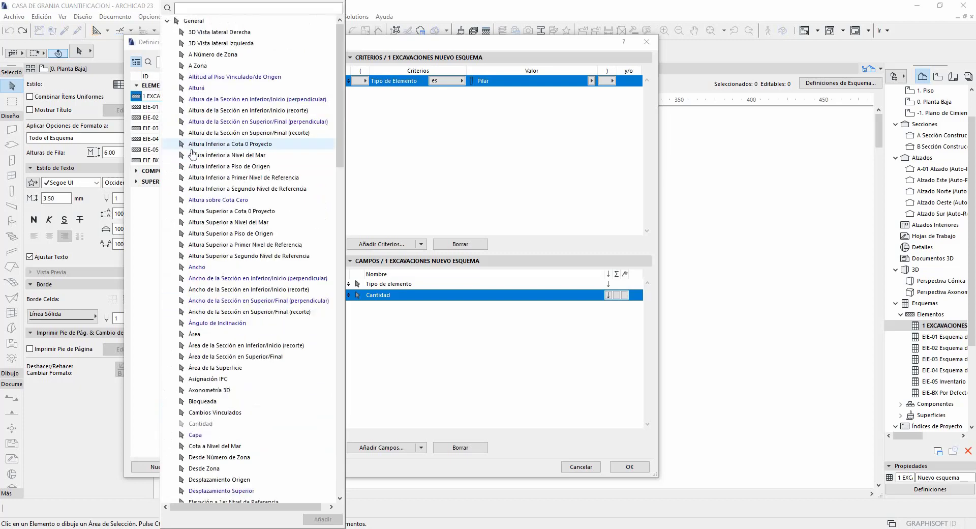
{"action": "scroll", "coordinate": [252, 277], "scroll_direction": "down", "scroll_amount": 8}
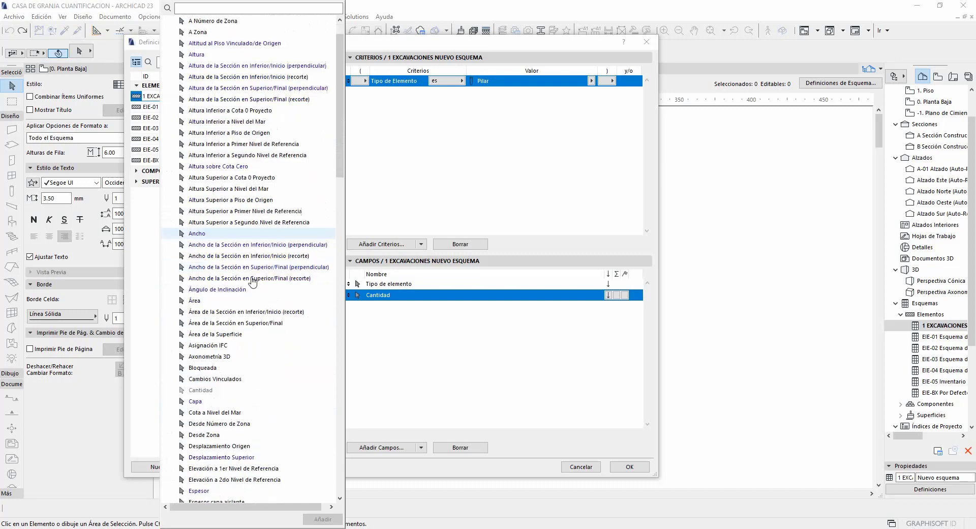
{"action": "scroll", "coordinate": [282, 420], "scroll_direction": "down", "scroll_amount": 16}
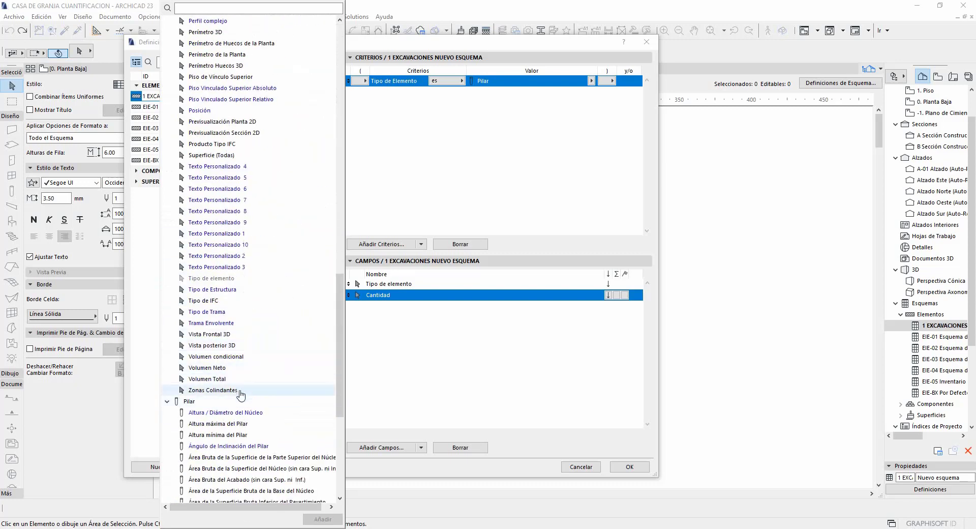
{"action": "double_click", "coordinate": [223, 368]}
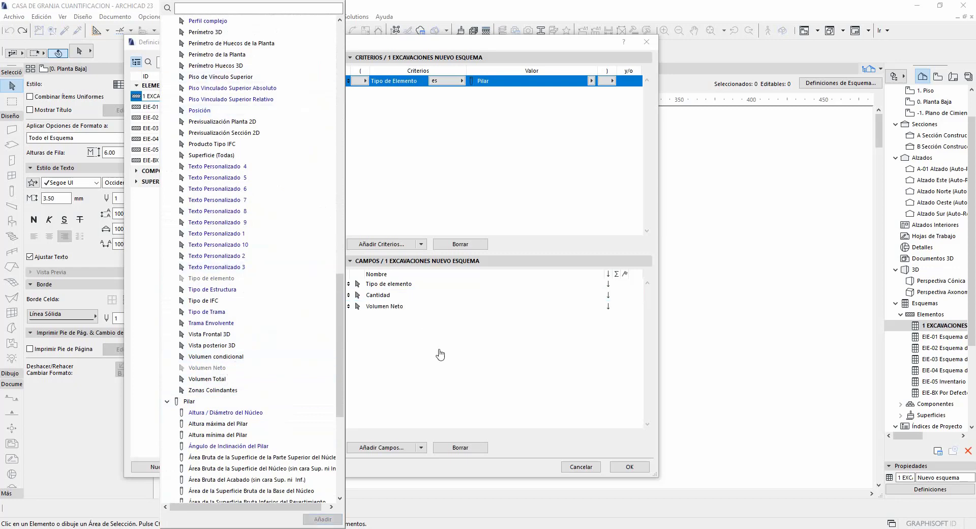
Add the Altura máxima del Pilar field from the Pilar group and close the list of available fields
{"action": "scroll", "coordinate": [216, 305], "scroll_direction": "down", "scroll_amount": 4}
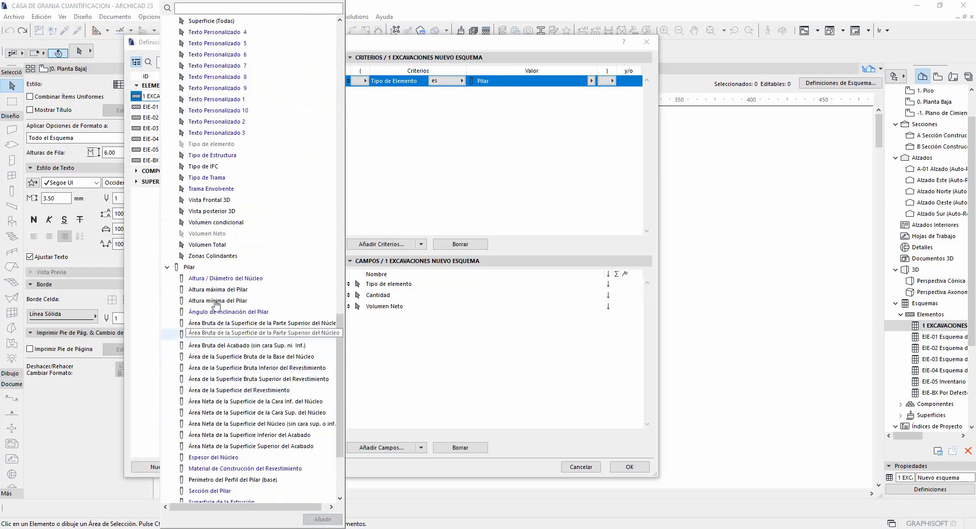
{"action": "scroll", "coordinate": [216, 304], "scroll_direction": "down", "scroll_amount": 3}
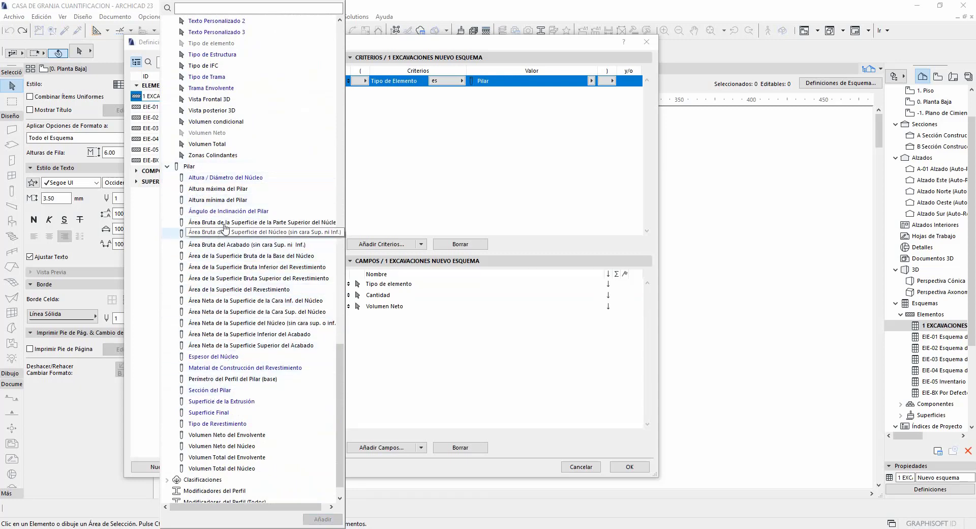
{"action": "double_click", "coordinate": [246, 192]}
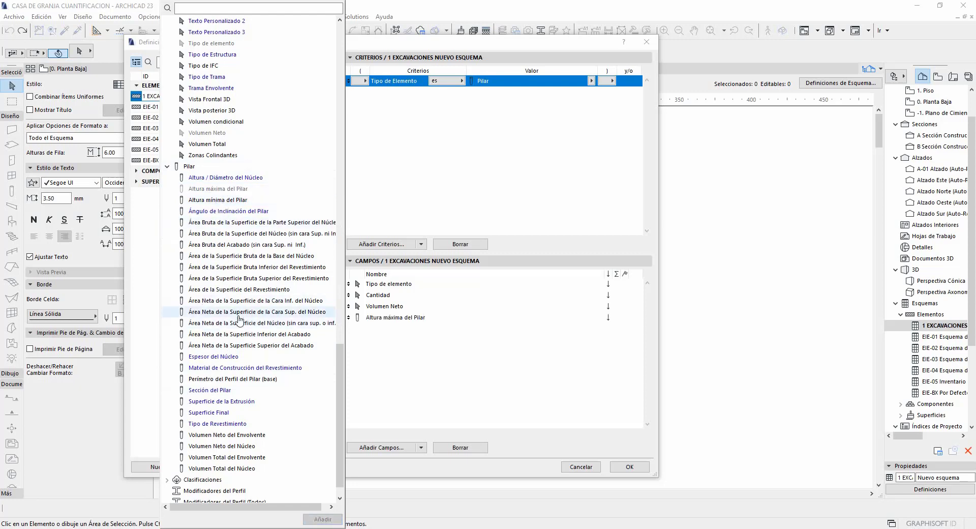
{"action": "scroll", "coordinate": [240, 319], "scroll_direction": "down", "scroll_amount": 1}
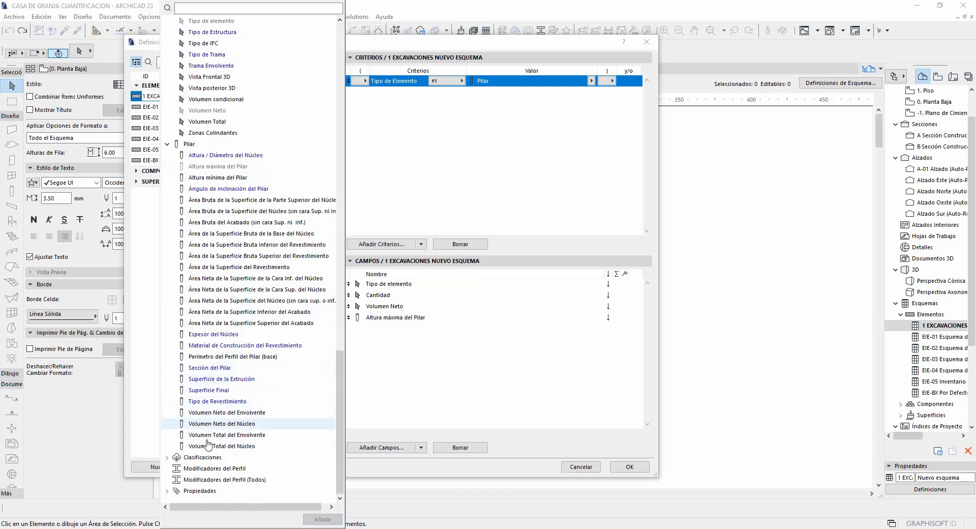
{"action": "left_click", "coordinate": [431, 383]}
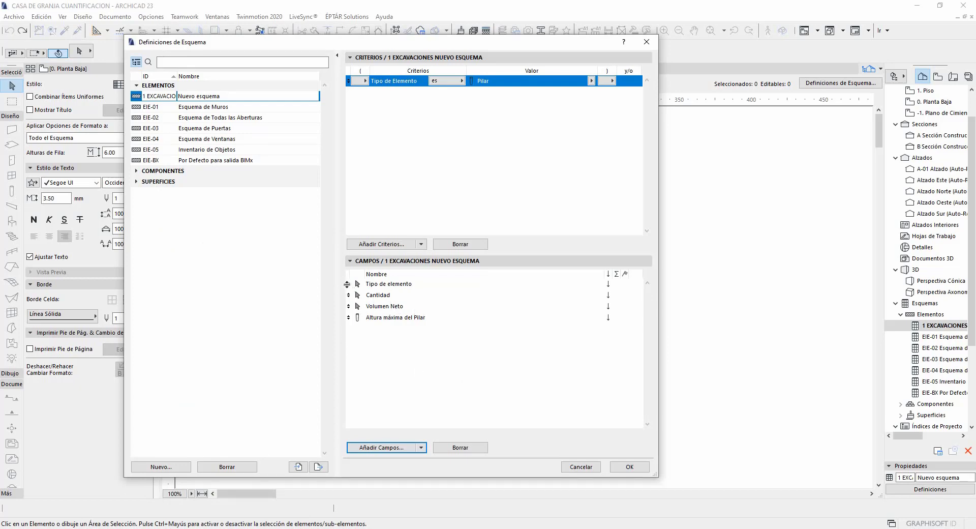
Accept the schedule definitions and look through the listed columns down to the end
{"action": "mouse_move", "coordinate": [347, 284]}
{"action": "left_mouse_down"}
{"action": "mouse_move", "coordinate": [354, 320]}
{"action": "mouse_move", "coordinate": [348, 279]}
{"action": "mouse_move", "coordinate": [348, 317]}
{"action": "mouse_move", "coordinate": [345, 290]}
{"action": "mouse_move", "coordinate": [349, 317]}
{"action": "mouse_move", "coordinate": [352, 284]}
{"action": "left_mouse_up"}
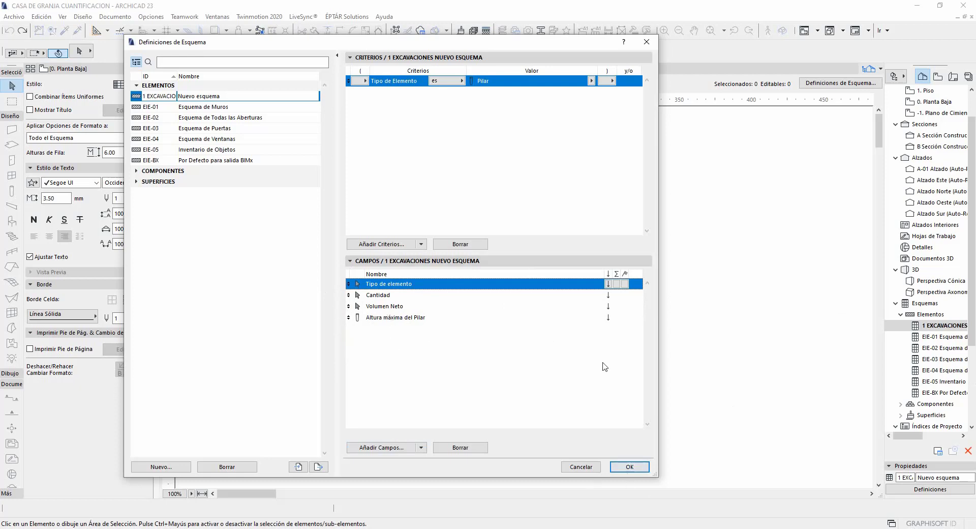
{"action": "left_click", "coordinate": [636, 466]}
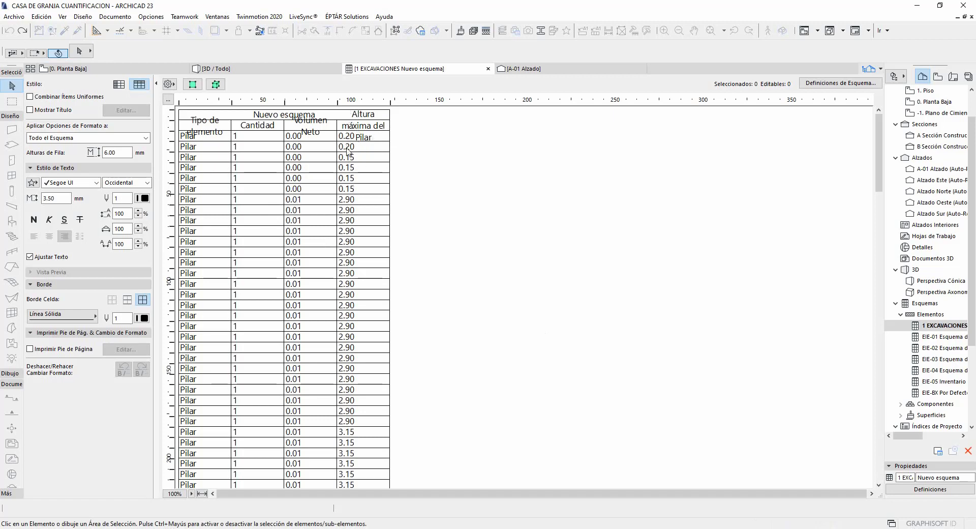
{"action": "mouse_move", "coordinate": [879, 178]}
{"action": "left_mouse_down"}
{"action": "mouse_move", "coordinate": [871, 381]}
{"action": "mouse_move", "coordinate": [880, 501]}
{"action": "left_mouse_up"}
Select all the excavation columns in the 3D / Todo view and choose EN-04 Tierra EXCAVACION as their building material
{"action": "left_click", "coordinate": [273, 70]}
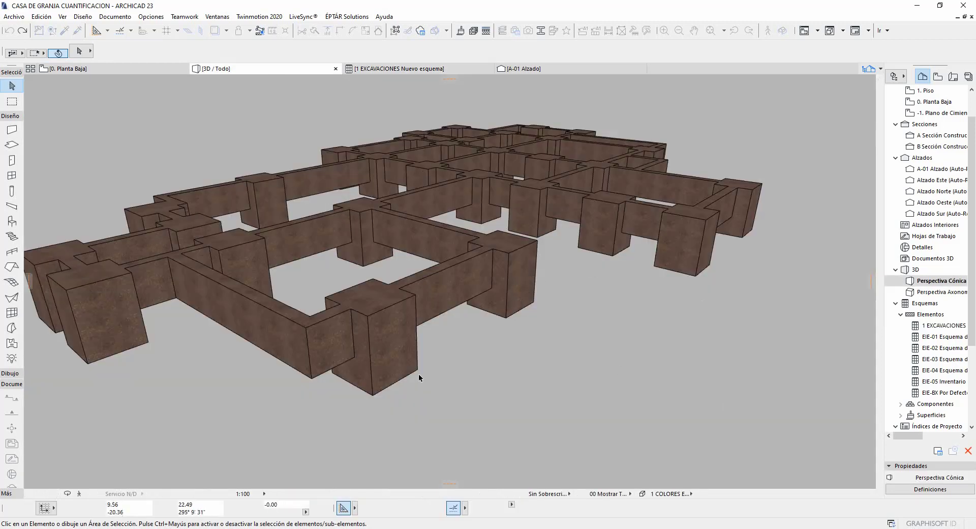
{"action": "scroll", "coordinate": [449, 358], "scroll_direction": "down", "scroll_amount": 5}
{"action": "scroll", "coordinate": [470, 363], "scroll_direction": "up", "scroll_amount": 3}
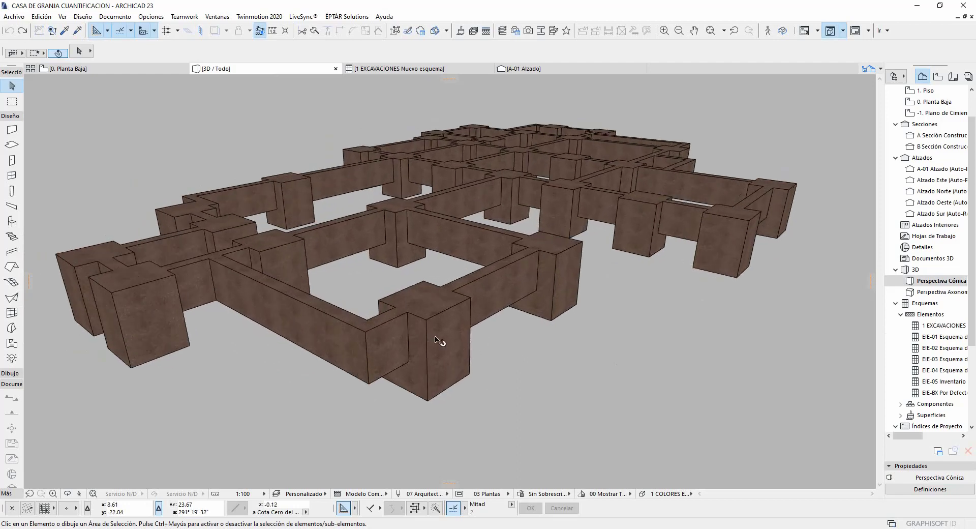
{"action": "key", "text": "ctrl+a"}
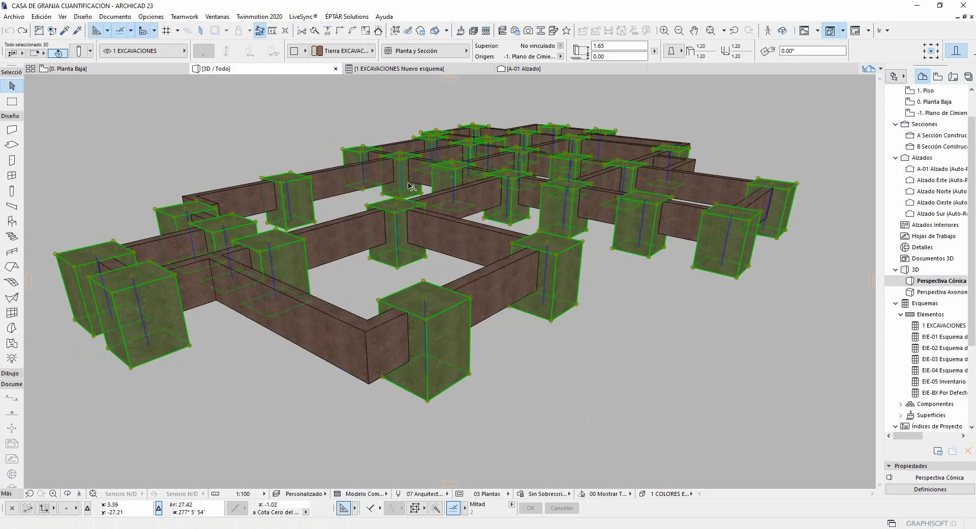
{"action": "left_click", "coordinate": [357, 53]}
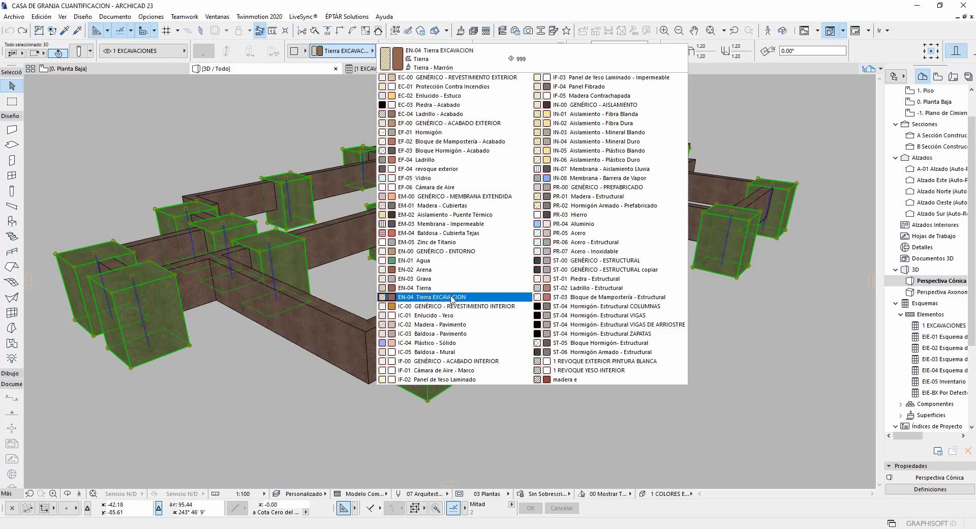
{"action": "left_click", "coordinate": [454, 297]}
{"action": "left_click", "coordinate": [464, 414]}
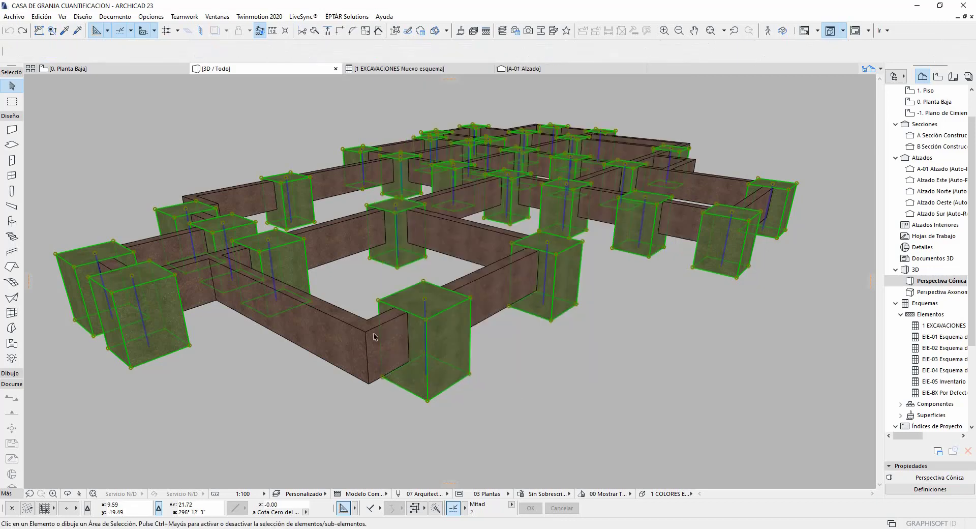
Select the excavation beams in 3D, check their assigned building material and clear the selection
{"action": "left_click", "coordinate": [373, 333]}
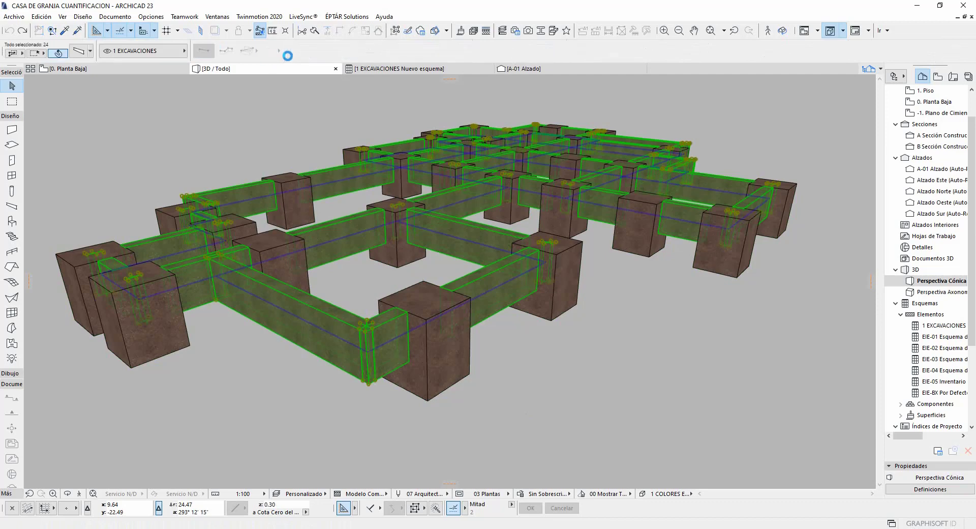
{"action": "left_click", "coordinate": [358, 52]}
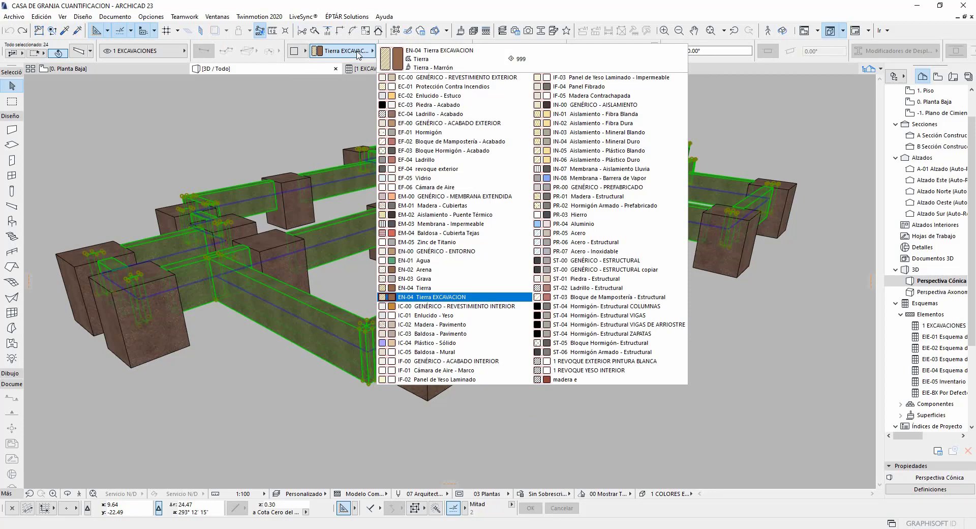
{"action": "key", "text": "Escape"}
{"action": "key", "text": "Escape"}
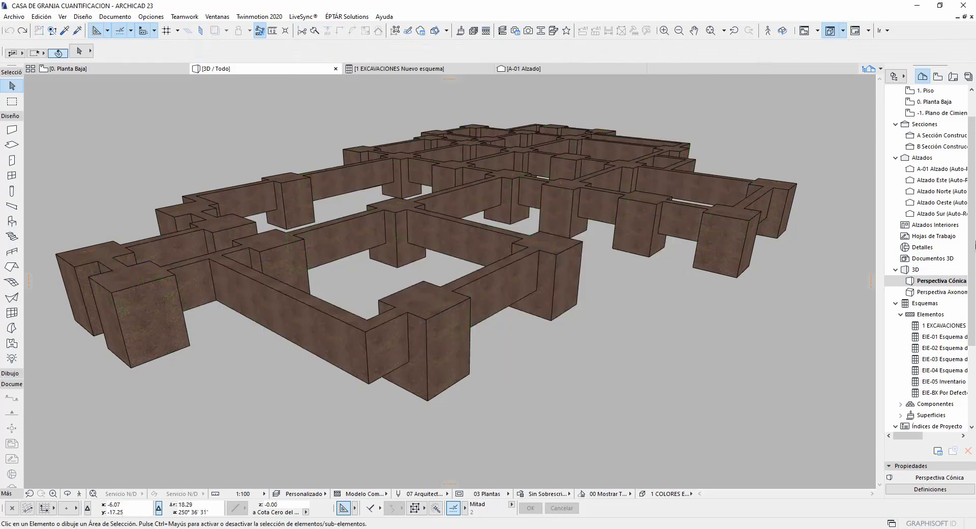
Reopen the definitions of the 1 EXCAVACIONES schedule and select its Tipo de Elemento criterion
{"action": "left_click", "coordinate": [944, 325]}
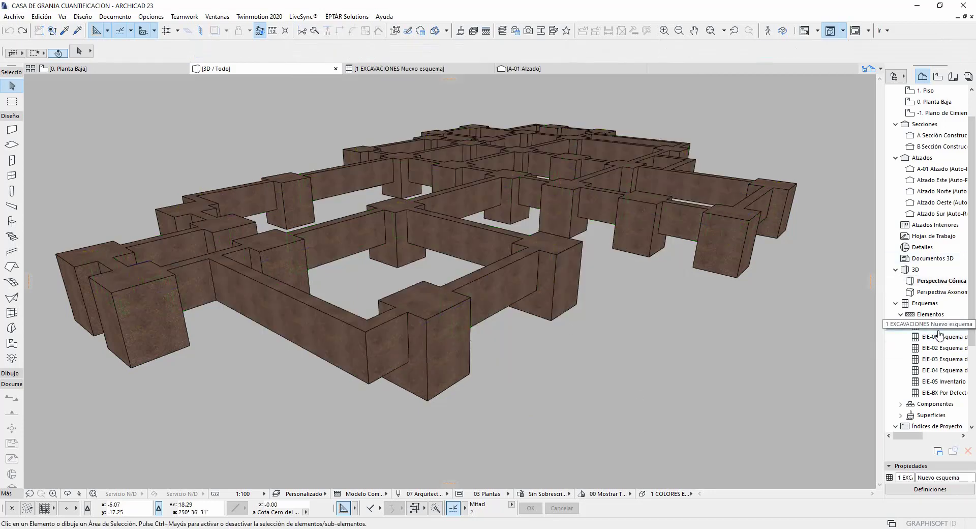
{"action": "left_click", "coordinate": [937, 491]}
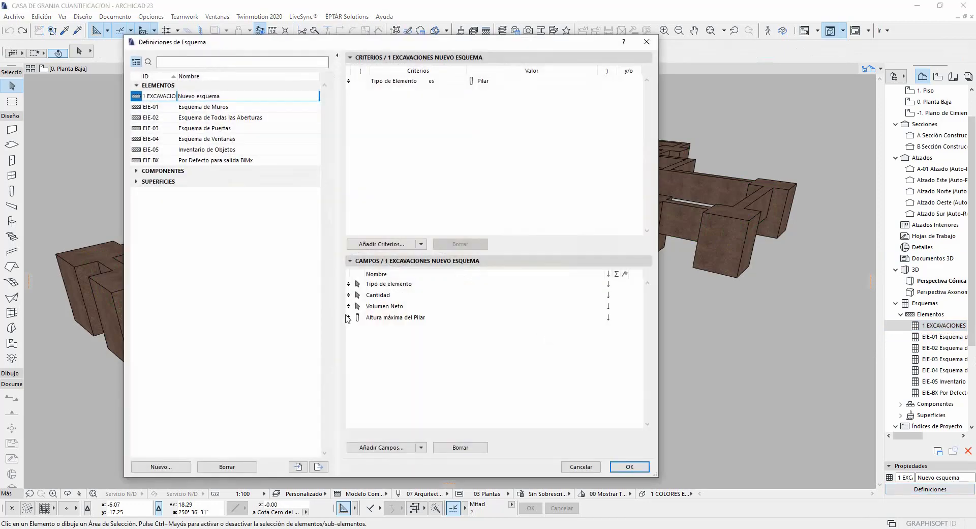
{"action": "left_click", "coordinate": [502, 81]}
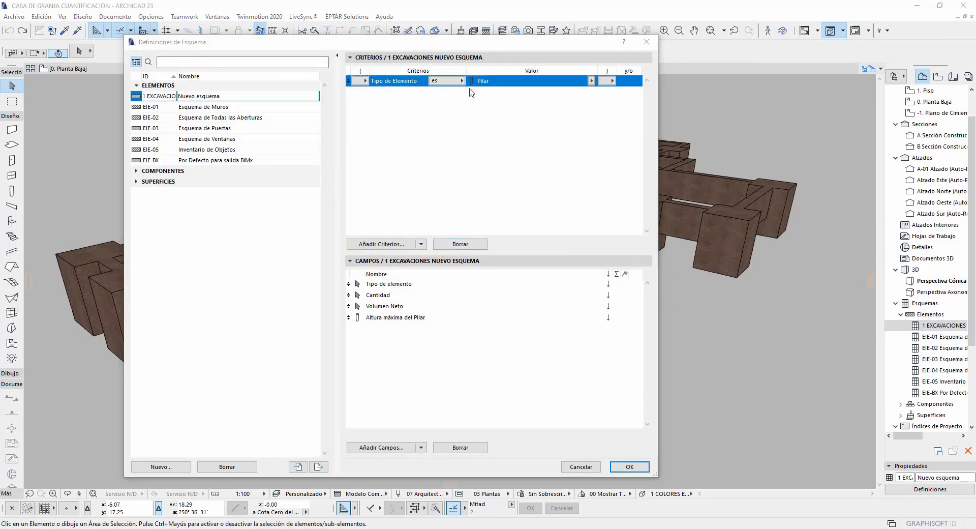
{"action": "left_click", "coordinate": [422, 244]}
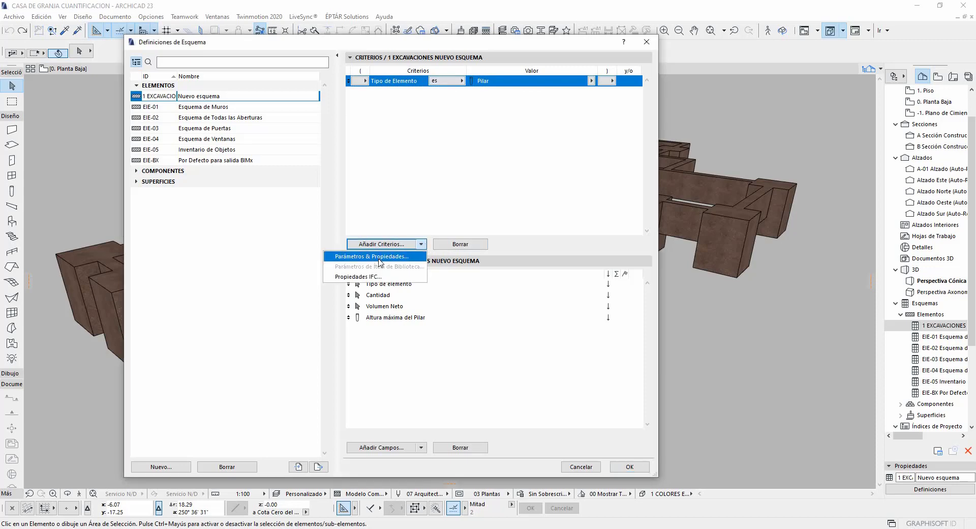
{"action": "left_click", "coordinate": [376, 257]}
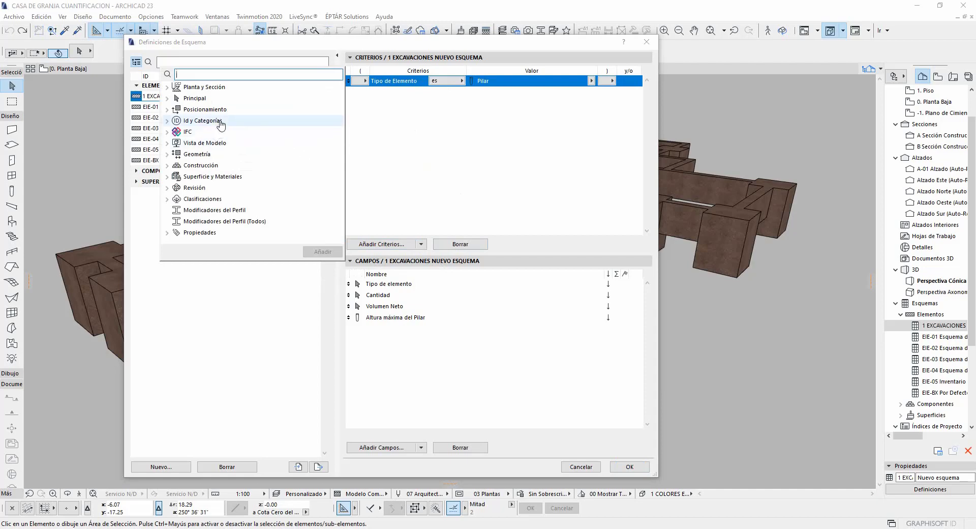
{"action": "left_click", "coordinate": [168, 99]}
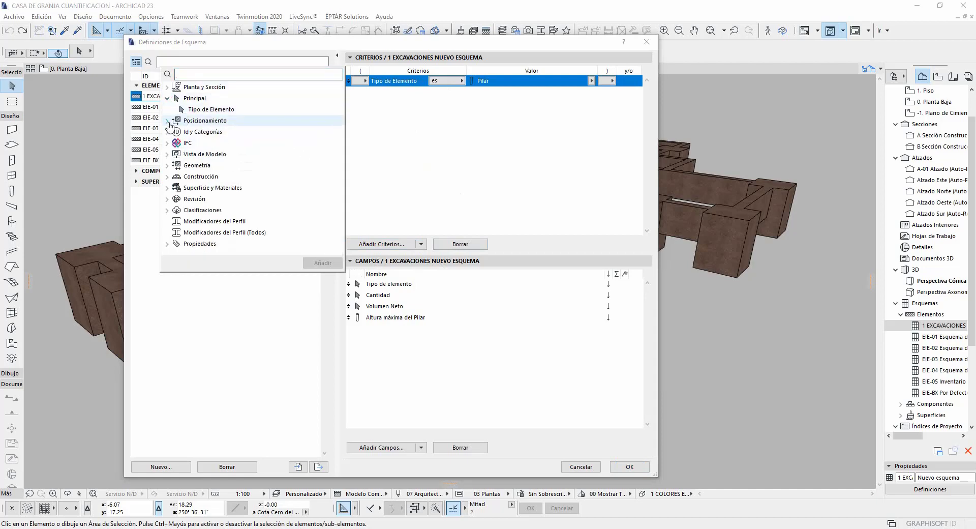
{"action": "left_click", "coordinate": [173, 188]}
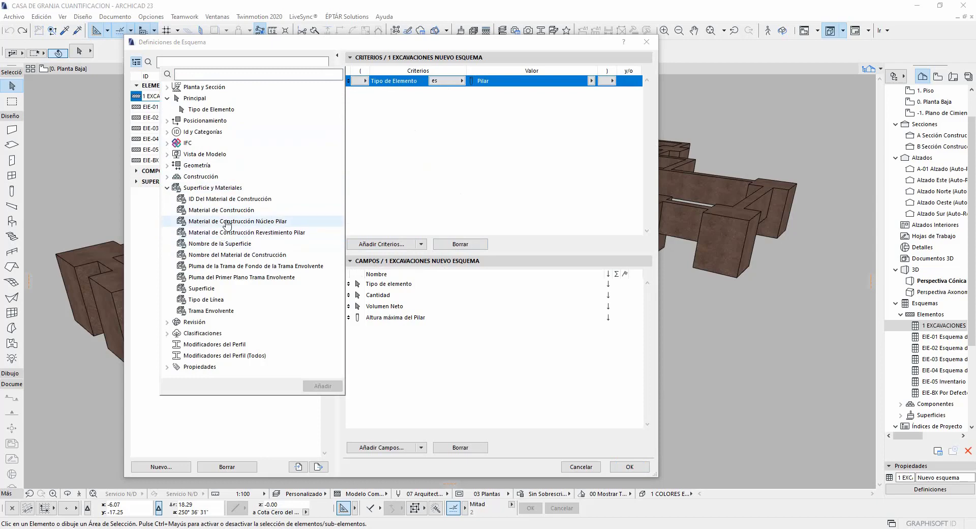
{"action": "left_click", "coordinate": [167, 187]}
{"action": "left_click", "coordinate": [410, 148]}
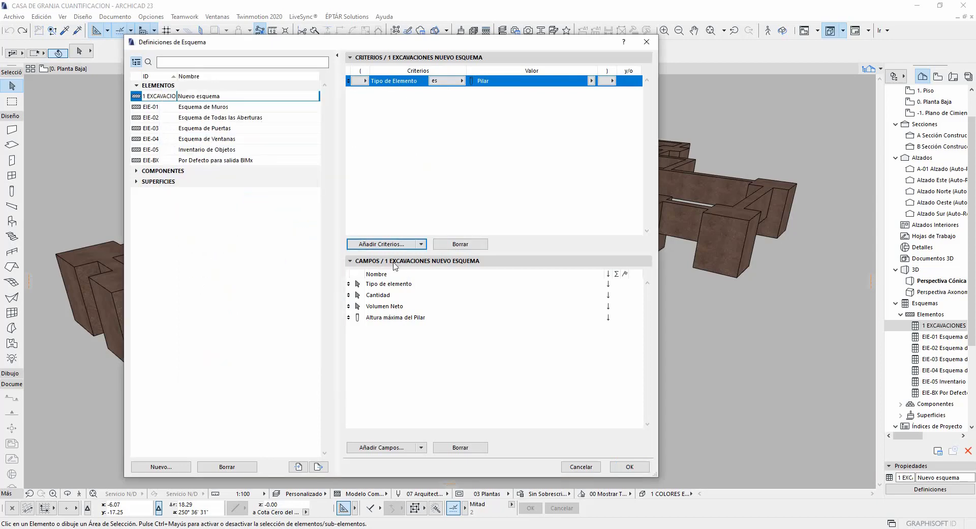
Add a Material de Construcción criterion from the Superficie y Materiales group to the schedule
{"action": "left_click", "coordinate": [389, 245]}
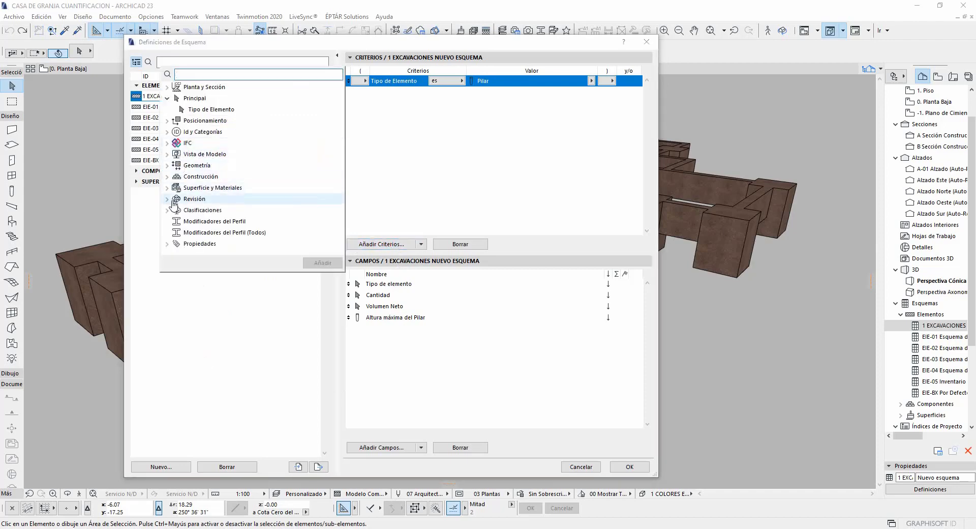
{"action": "left_click", "coordinate": [167, 189]}
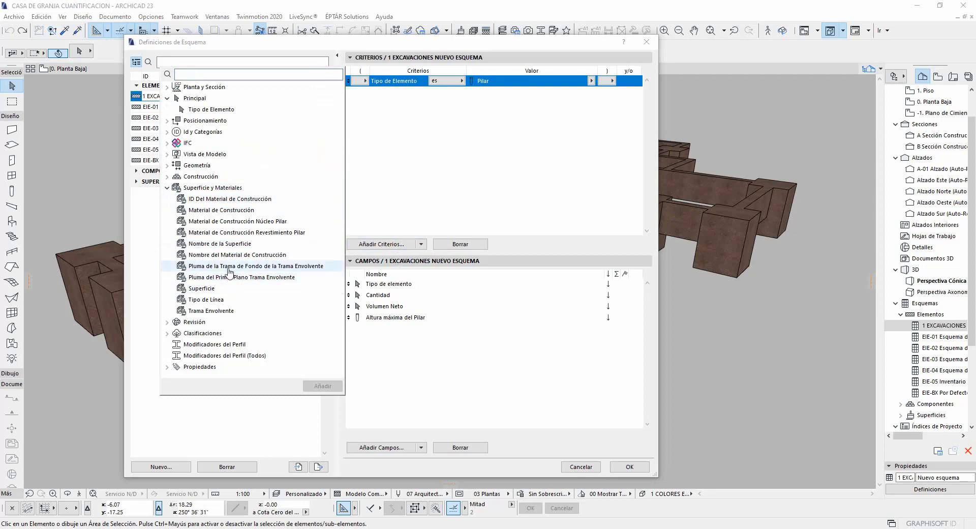
{"action": "double_click", "coordinate": [229, 210]}
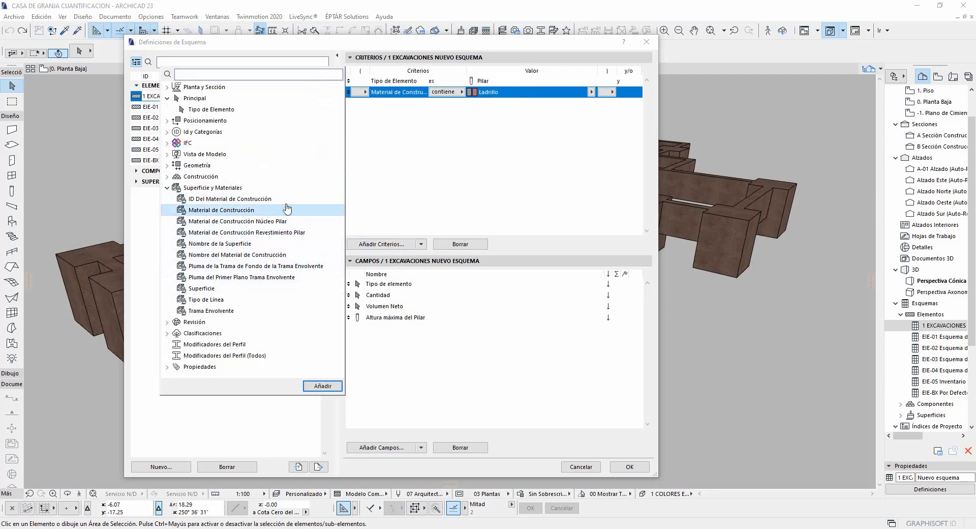
Set the Material de Construcción criterion to contain EN-04 Tierra EXCAVACION and accept the schedule definitions
{"action": "left_click", "coordinate": [523, 178]}
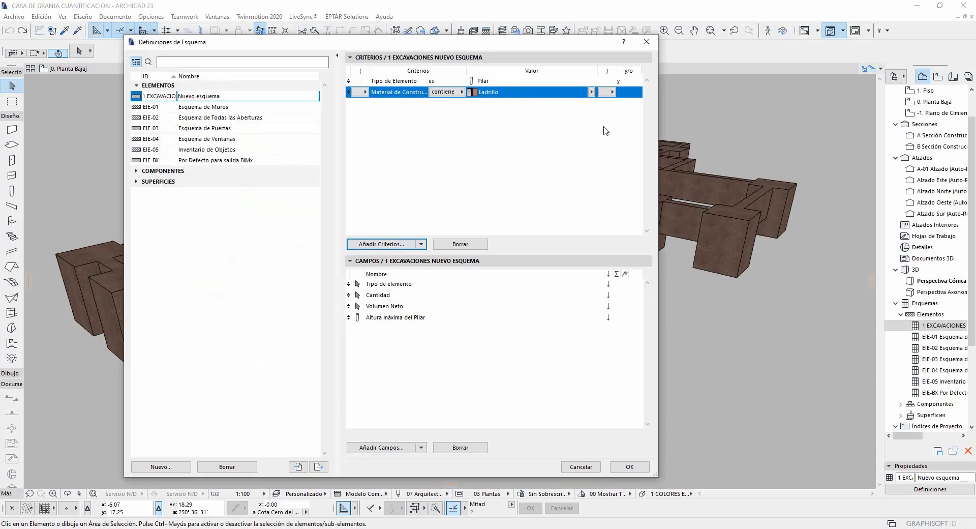
{"action": "left_click", "coordinate": [592, 92]}
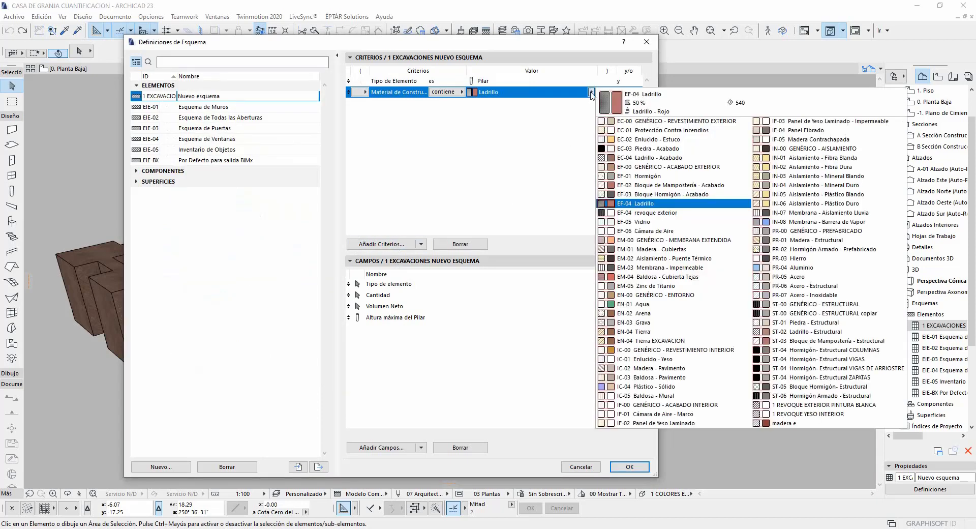
{"action": "left_click", "coordinate": [648, 345]}
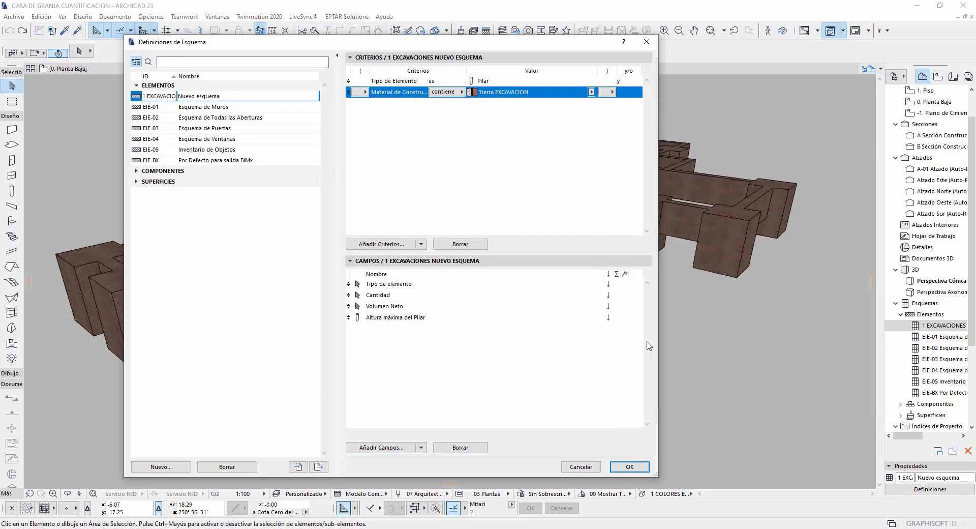
{"action": "left_click", "coordinate": [487, 81]}
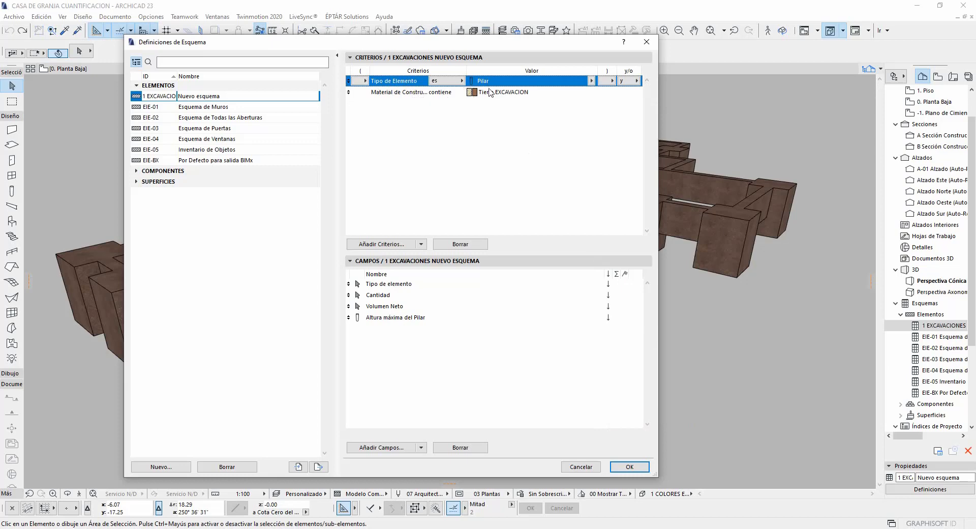
{"action": "left_click", "coordinate": [434, 93]}
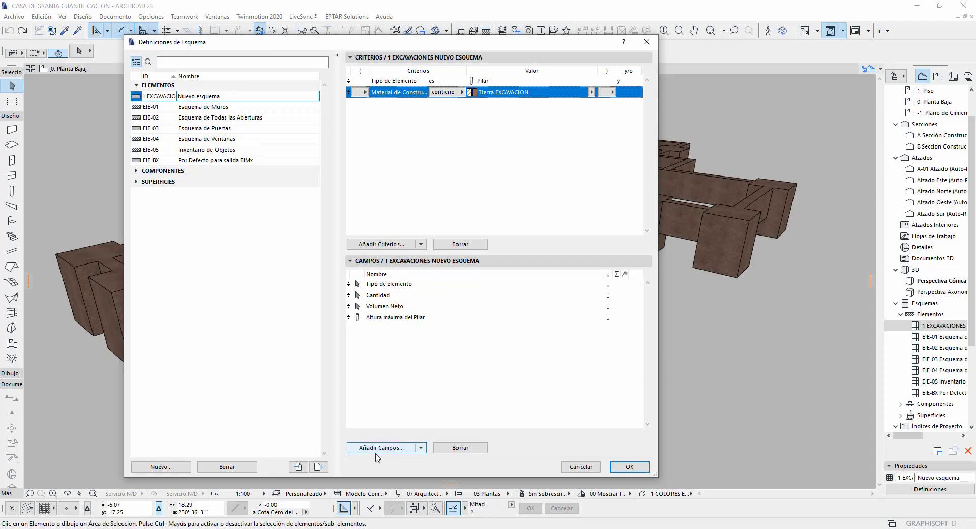
{"action": "left_click", "coordinate": [629, 466]}
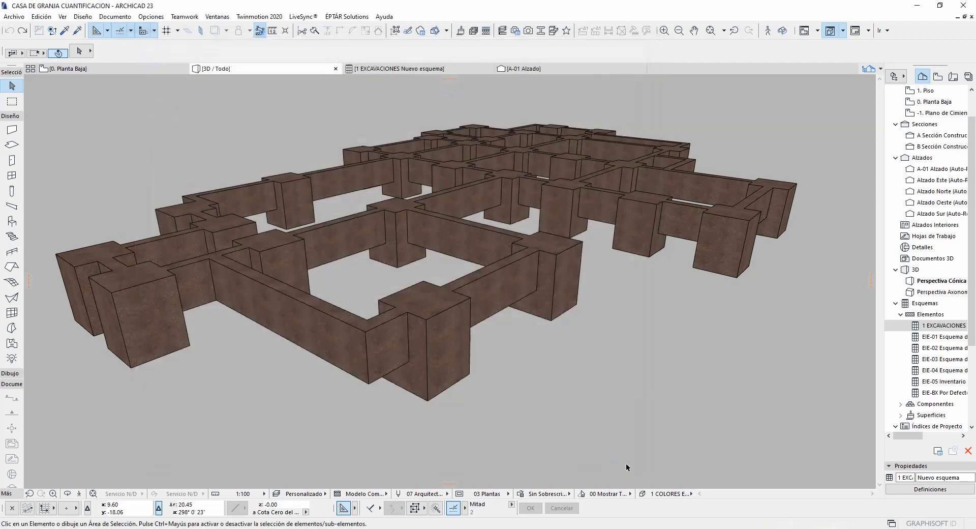
Open the 1 EXCAVACIONES schedule, widen the Volumen Neto column, narrow Cantidad and fit the header row height to its text
{"action": "double_click", "coordinate": [946, 325]}
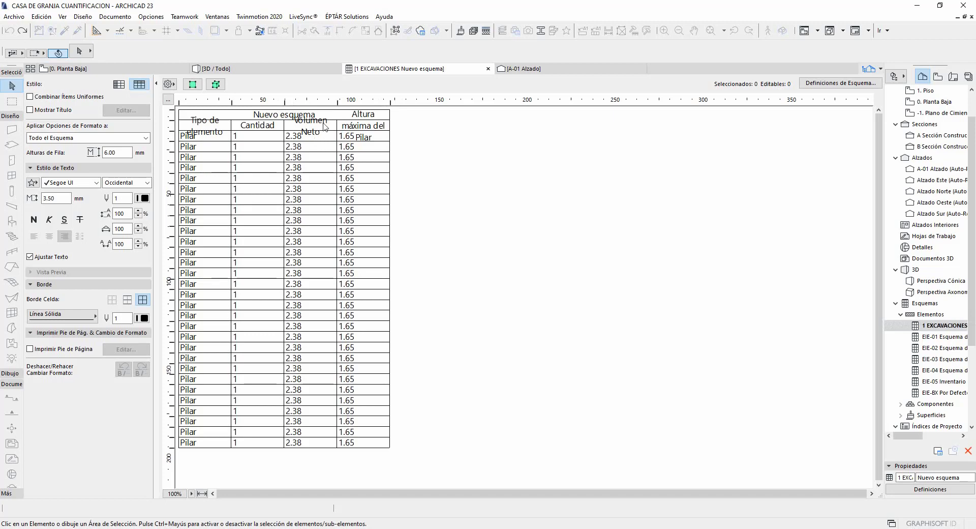
{"action": "left_click_drag", "start_coordinate": [337, 103], "coordinate": [344, 103]}
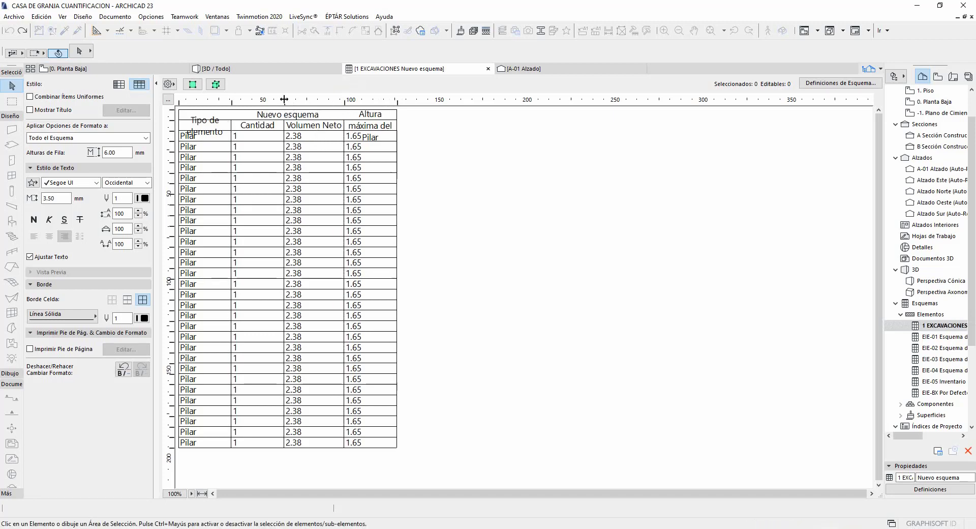
{"action": "left_click_drag", "start_coordinate": [284, 101], "coordinate": [271, 102]}
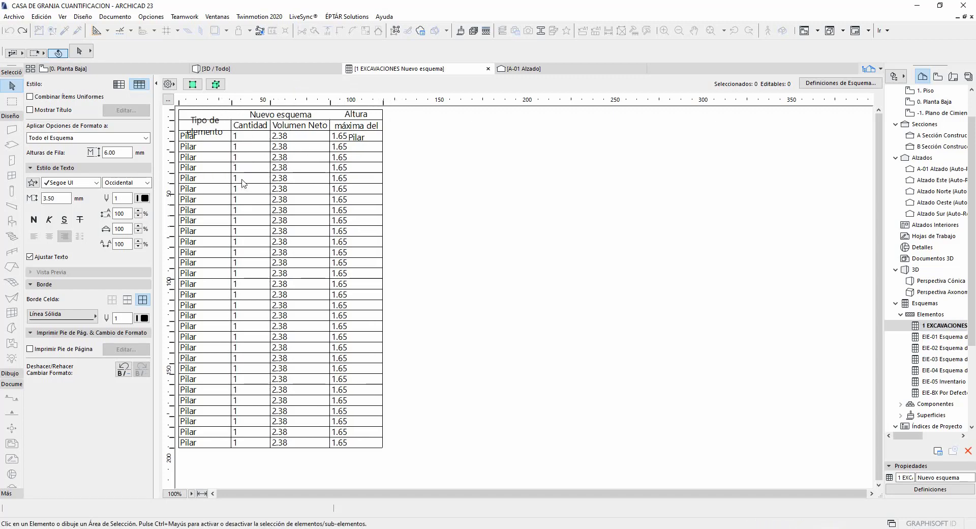
{"action": "double_click", "coordinate": [172, 131]}
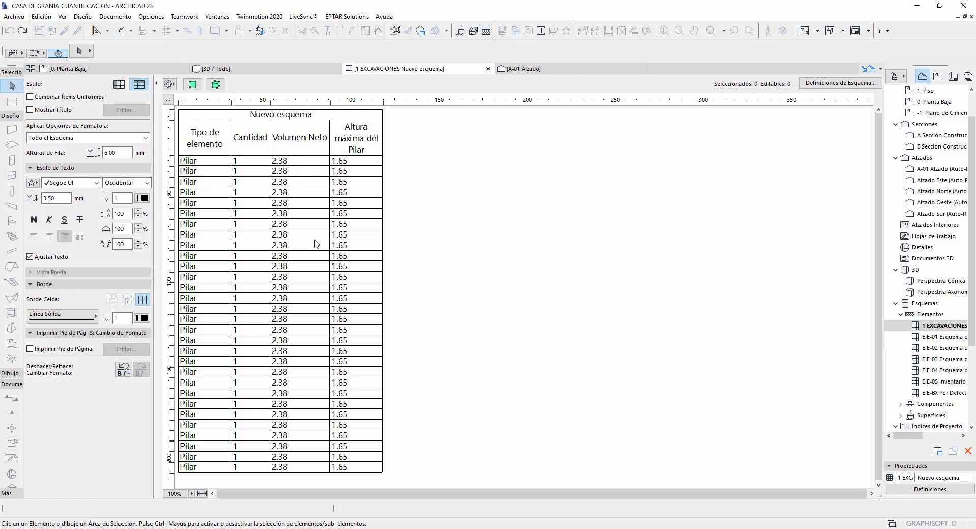
Reorder the schedule's fields so that Altura máxima del Pilar comes before Volumen Neto, and accept the definitions
{"action": "left_click", "coordinate": [930, 490]}
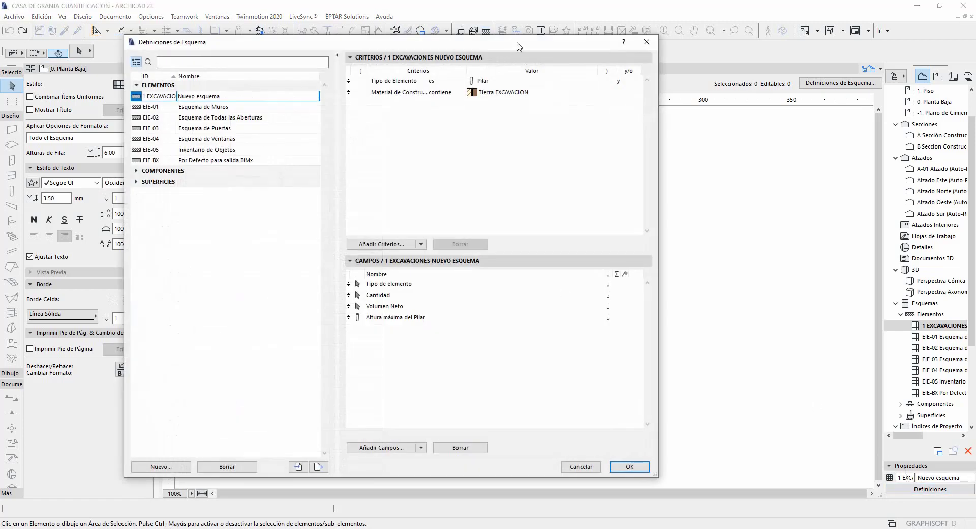
{"action": "left_click_drag", "start_coordinate": [511, 43], "coordinate": [465, 40]}
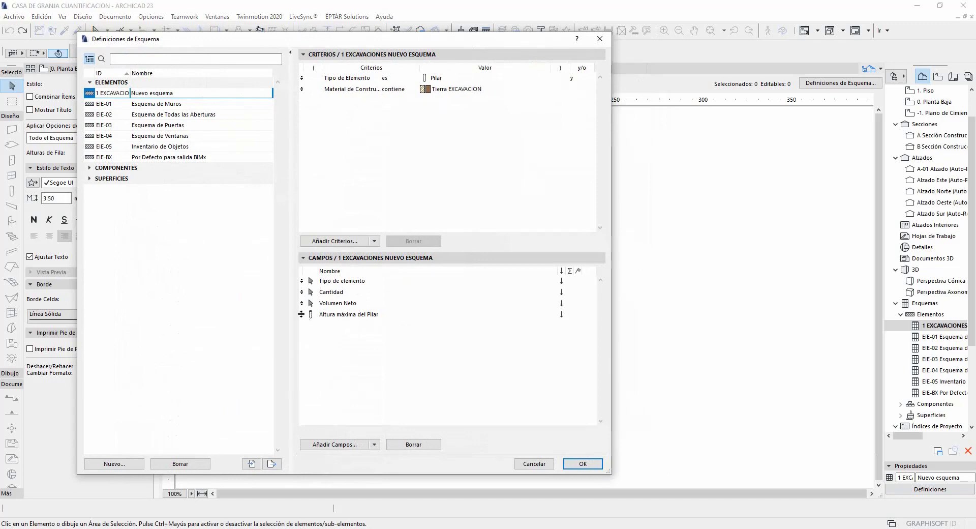
{"action": "left_click_drag", "start_coordinate": [301, 315], "coordinate": [304, 305]}
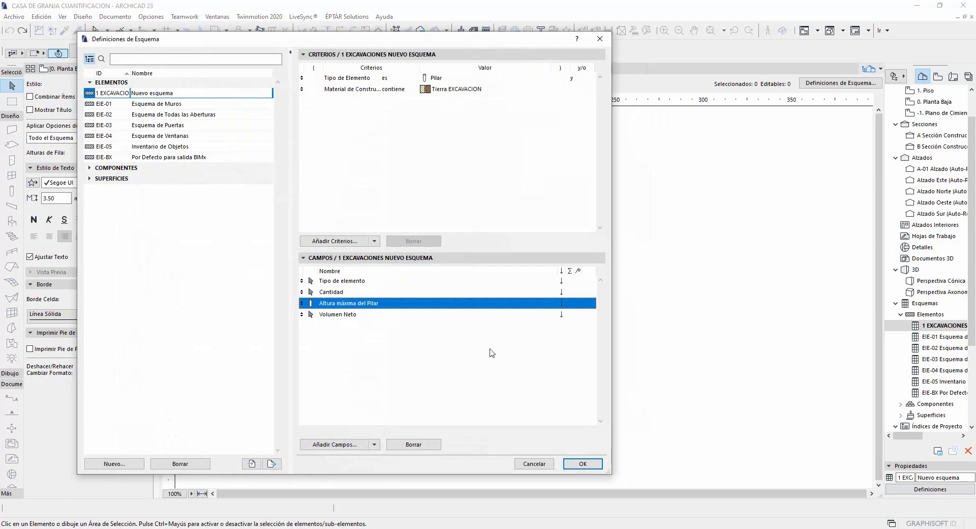
{"action": "left_click", "coordinate": [585, 464]}
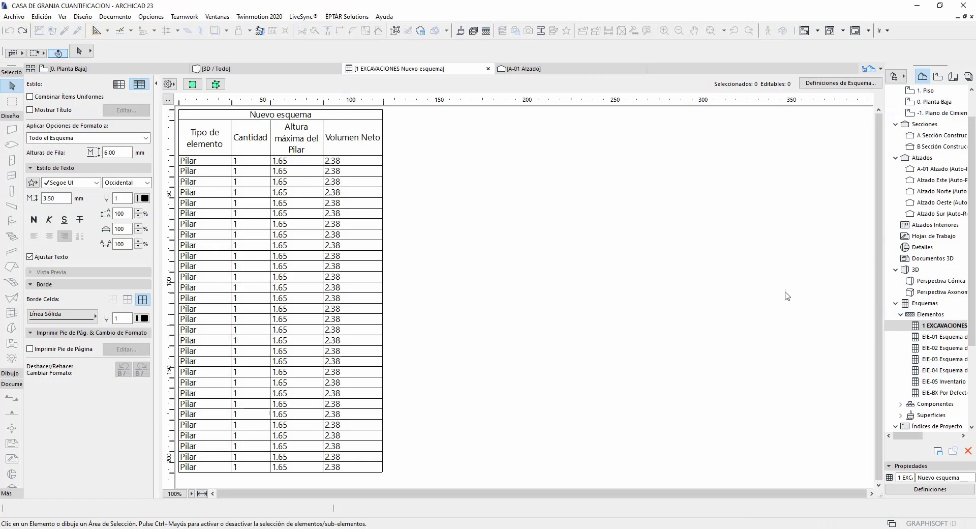
Turn on the sum for the Volumen Neto field in the schedule definitions and accept the change
{"action": "left_click", "coordinate": [832, 84]}
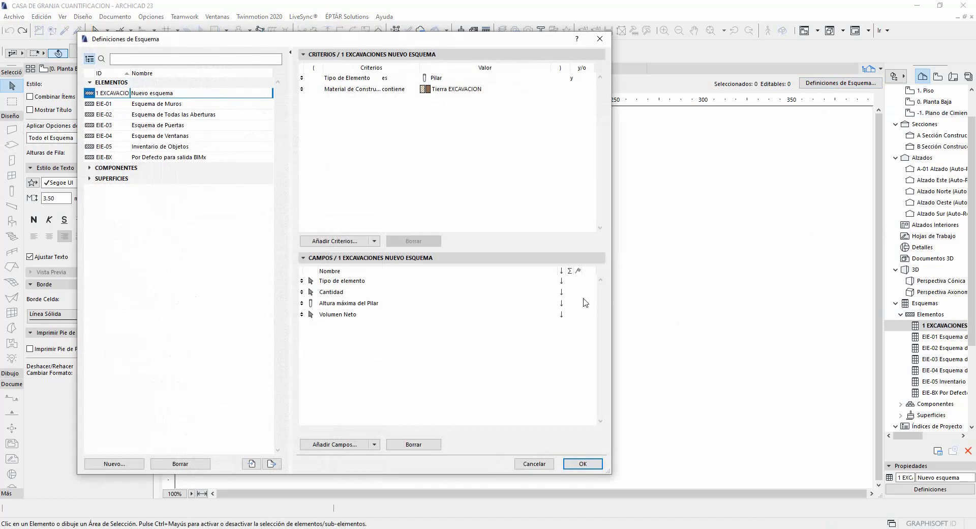
{"action": "left_click_drag", "start_coordinate": [487, 38], "coordinate": [536, 36]}
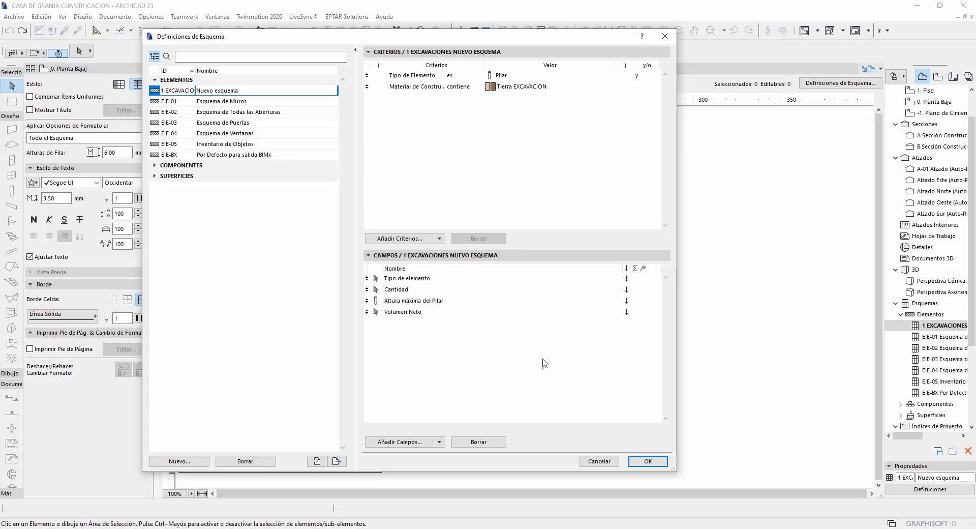
{"action": "left_click_drag", "start_coordinate": [421, 36], "coordinate": [319, 7]}
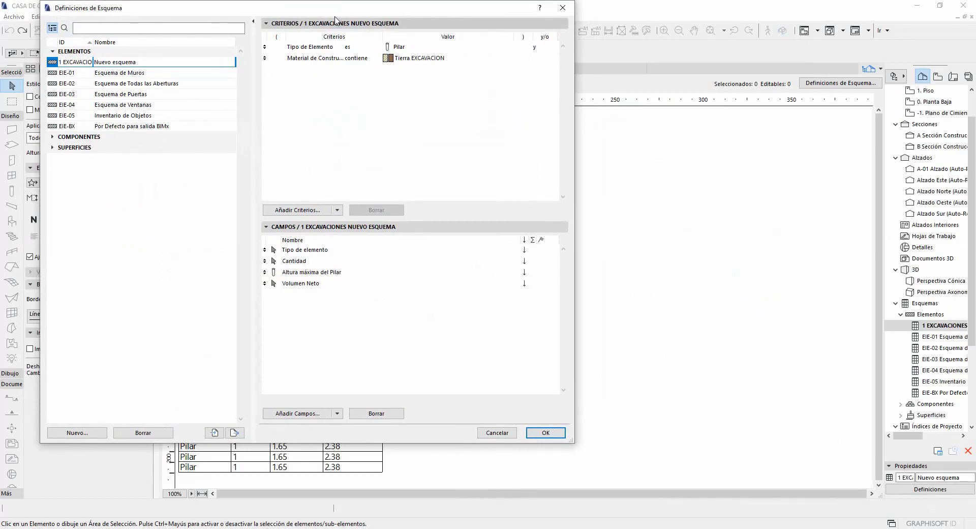
{"action": "left_click_drag", "start_coordinate": [345, 8], "coordinate": [619, 33]}
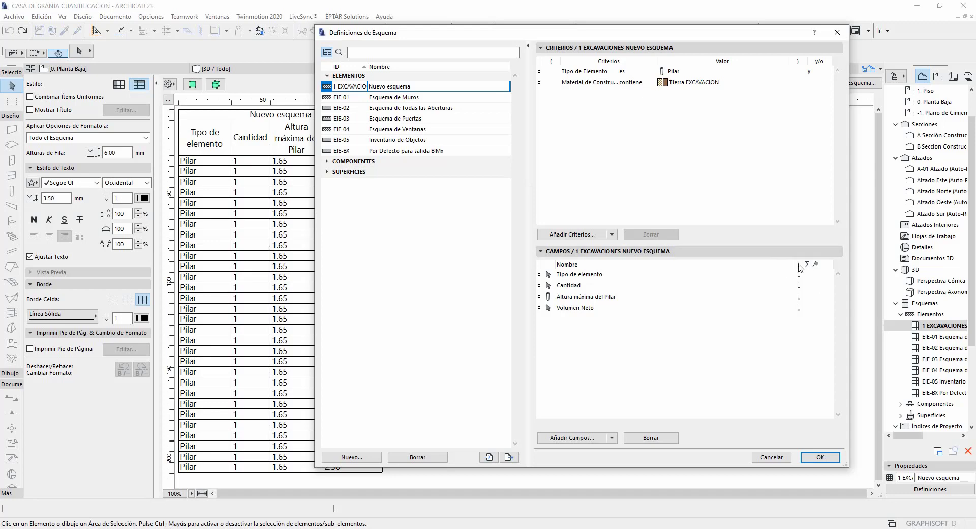
{"action": "left_click_drag", "start_coordinate": [765, 36], "coordinate": [787, 26]}
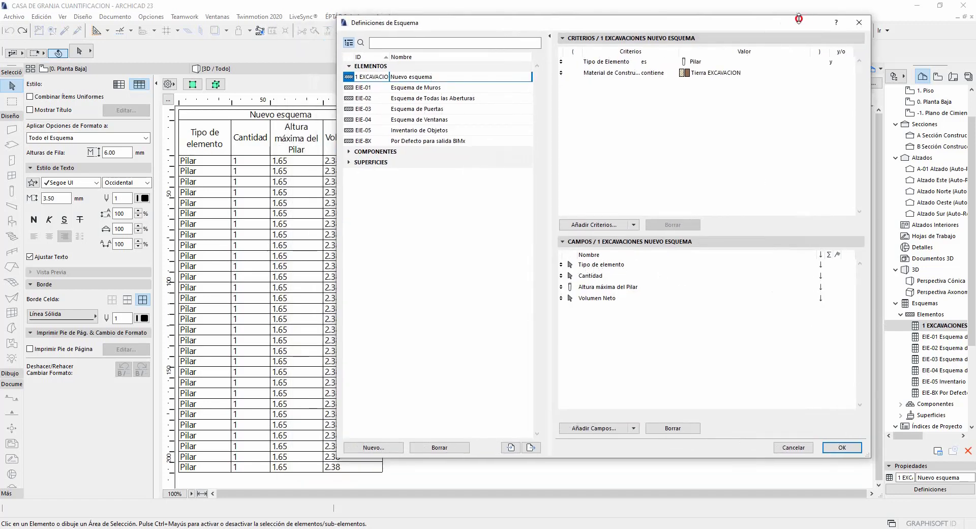
{"action": "left_click_drag", "start_coordinate": [800, 20], "coordinate": [672, 9]}
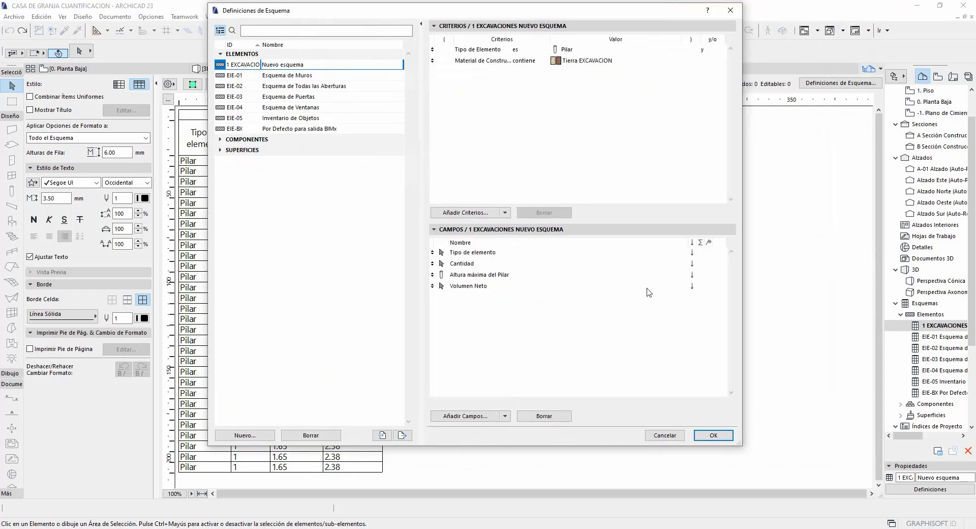
{"action": "left_click", "coordinate": [701, 287]}
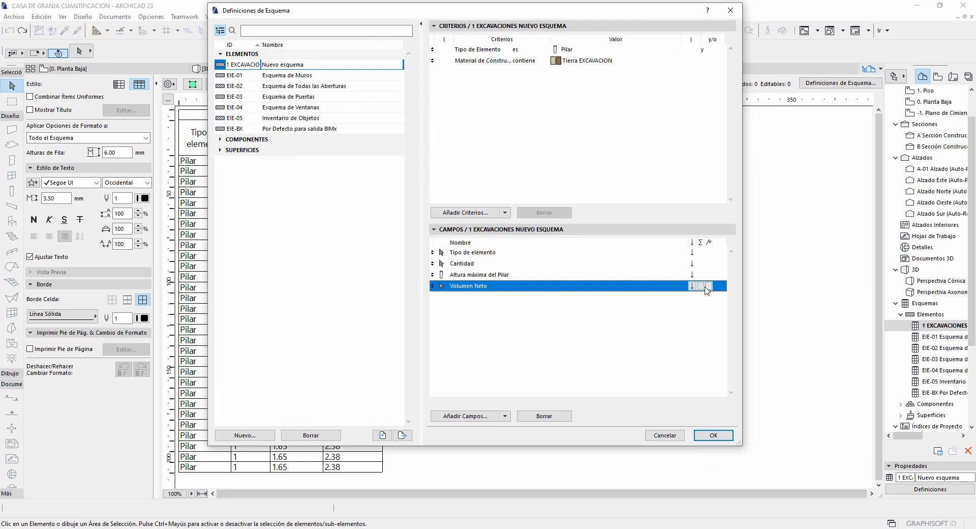
{"action": "left_click", "coordinate": [700, 286]}
{"action": "left_click", "coordinate": [713, 435]}
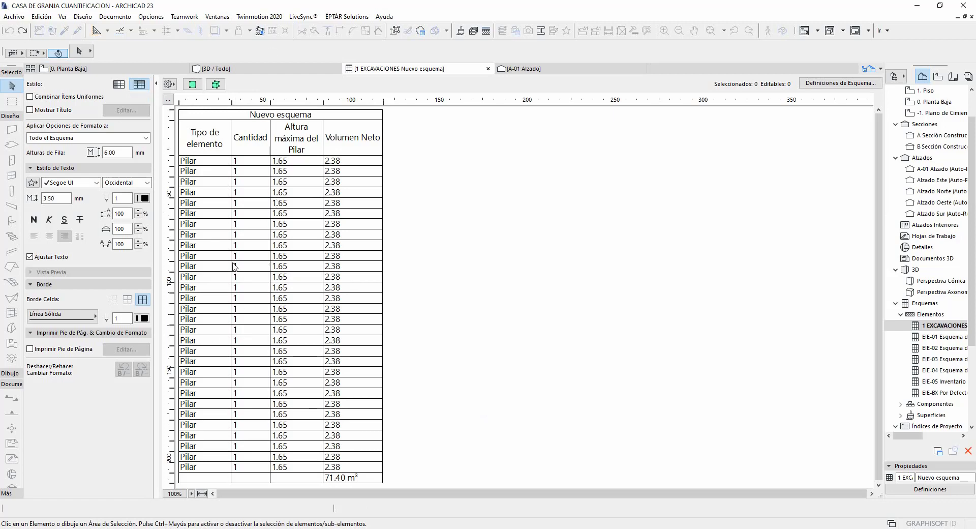
Select the nearest corner excavation column in the 3D / Todo view and set its height to 2.00
{"action": "left_click", "coordinate": [290, 248]}
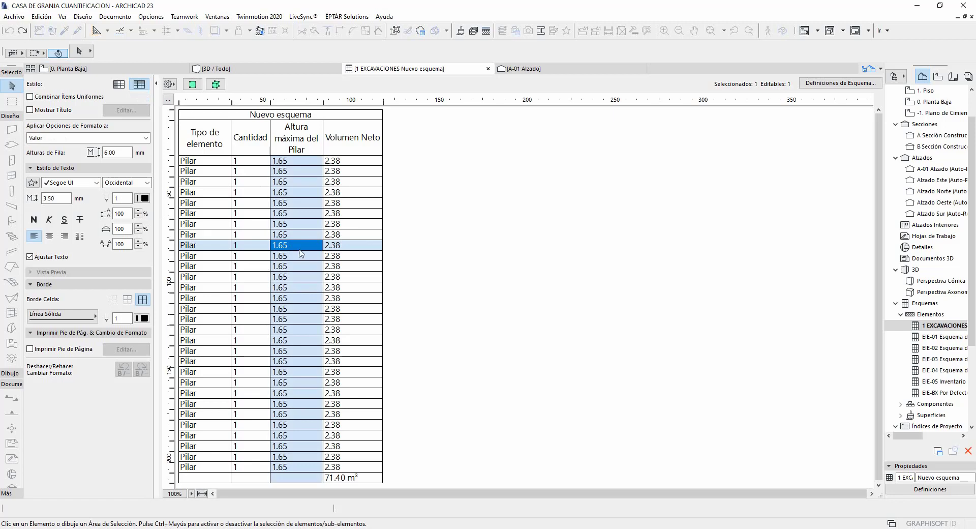
{"action": "left_click", "coordinate": [108, 69]}
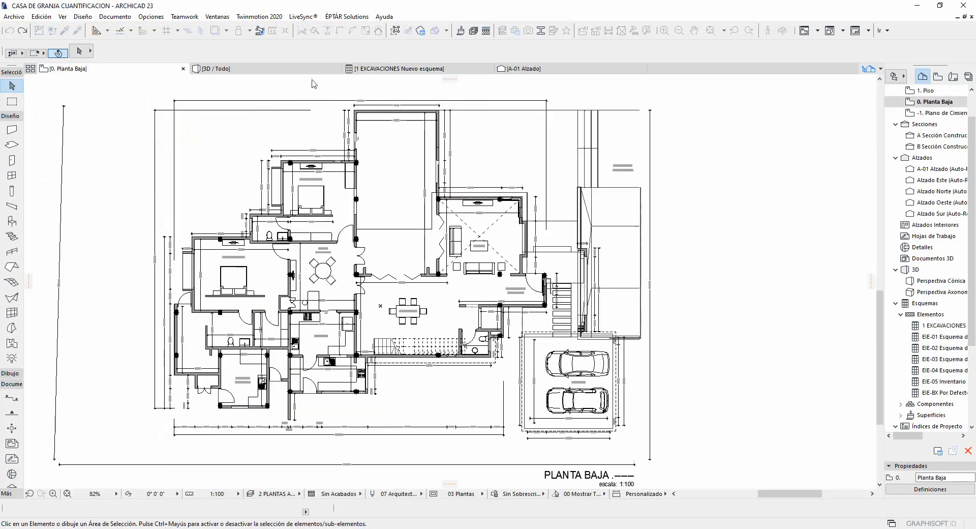
{"action": "left_click", "coordinate": [214, 68]}
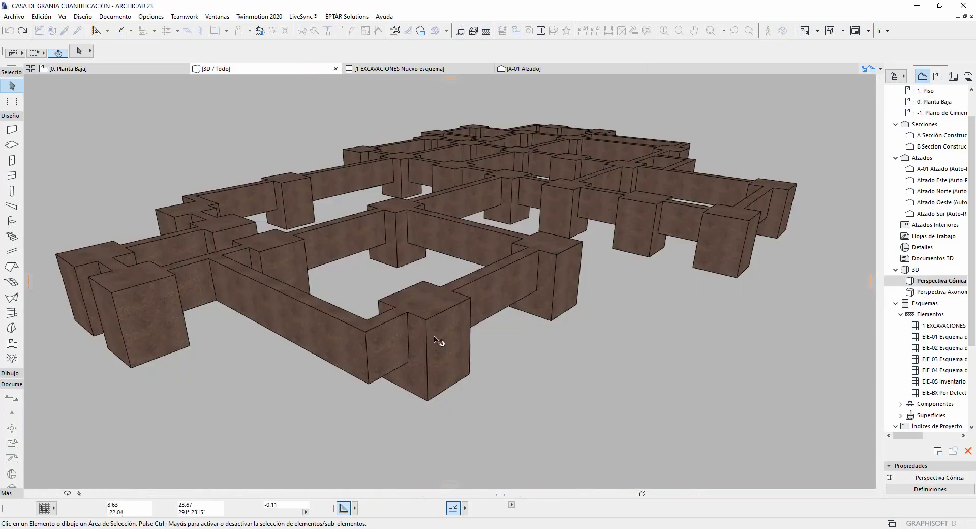
{"action": "left_click", "coordinate": [516, 391]}
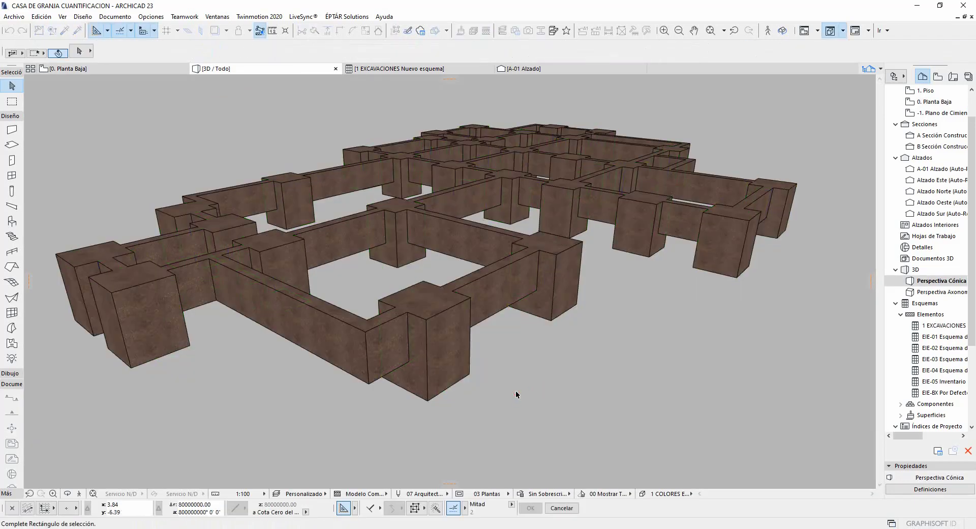
{"action": "left_click", "coordinate": [425, 299]}
{"action": "left_click", "coordinate": [424, 300]}
{"action": "key", "text": "Escape"}
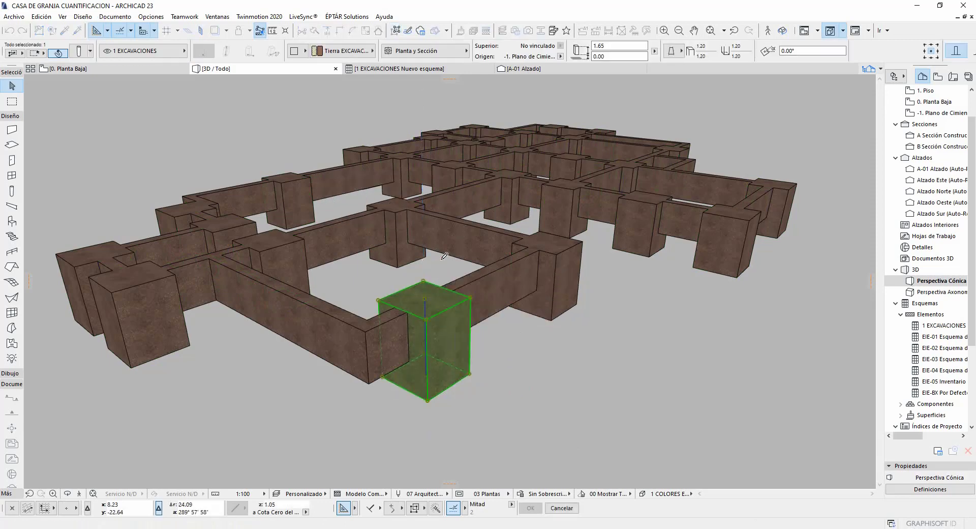
{"action": "scroll", "coordinate": [629, 323], "scroll_direction": "down", "scroll_amount": 3}
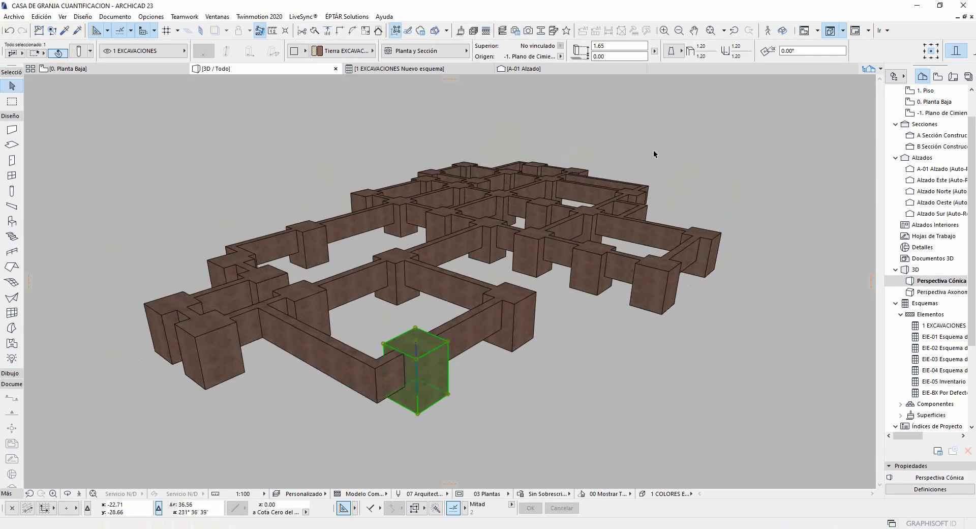
{"action": "left_click", "coordinate": [621, 46]}
{"action": "type", "text": "2"}
{"action": "key", "text": "Return"}
Raise the selected excavation column's height to 3.00 and clear the selection
{"action": "left_click", "coordinate": [604, 44]}
{"action": "type", "text": "3"}
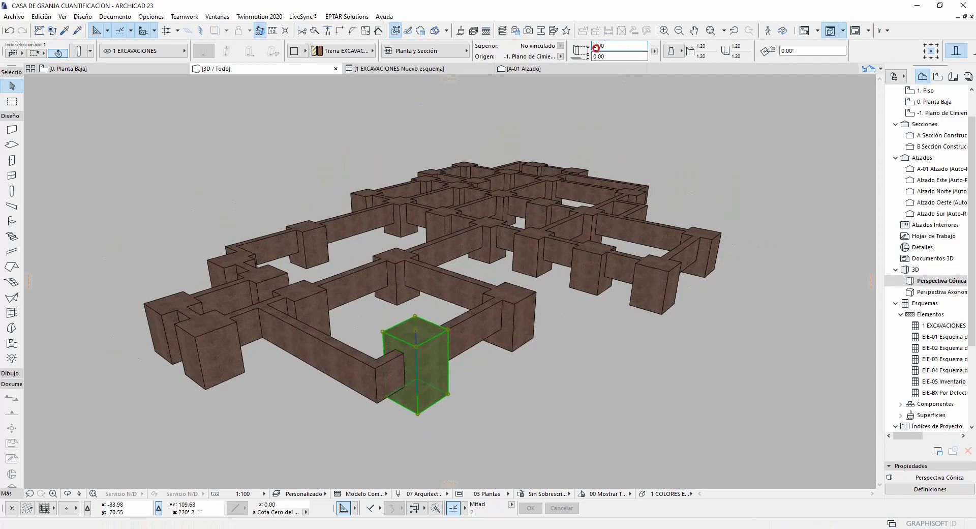
{"action": "key", "text": "Return"}
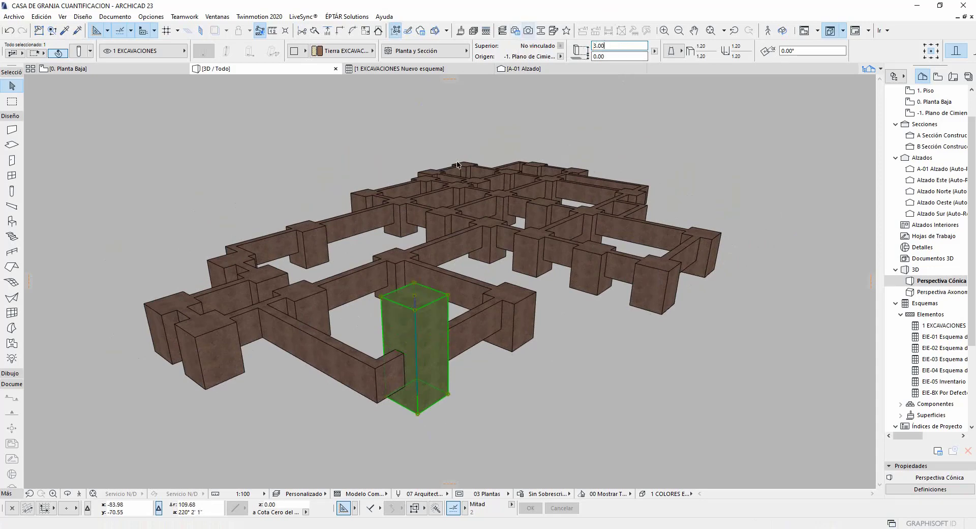
{"action": "left_click", "coordinate": [565, 376]}
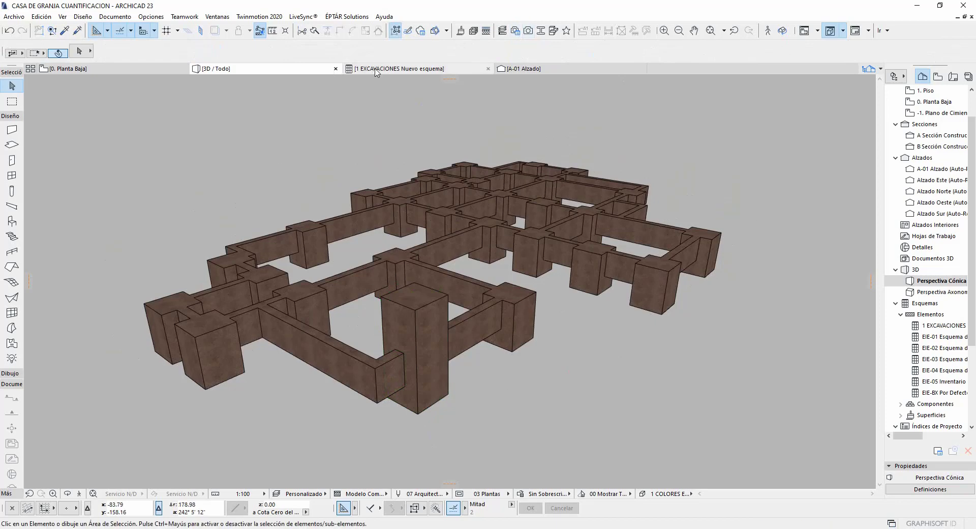
Return to the 1 EXCAVACIONES schedule and compare the modified column's height entry with those of the other columns
{"action": "left_click", "coordinate": [376, 69]}
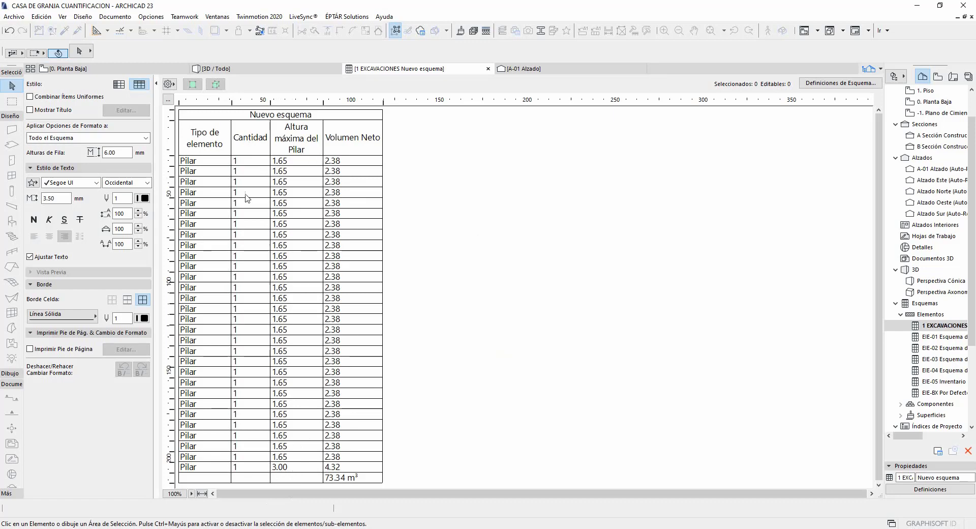
{"action": "left_click", "coordinate": [290, 471]}
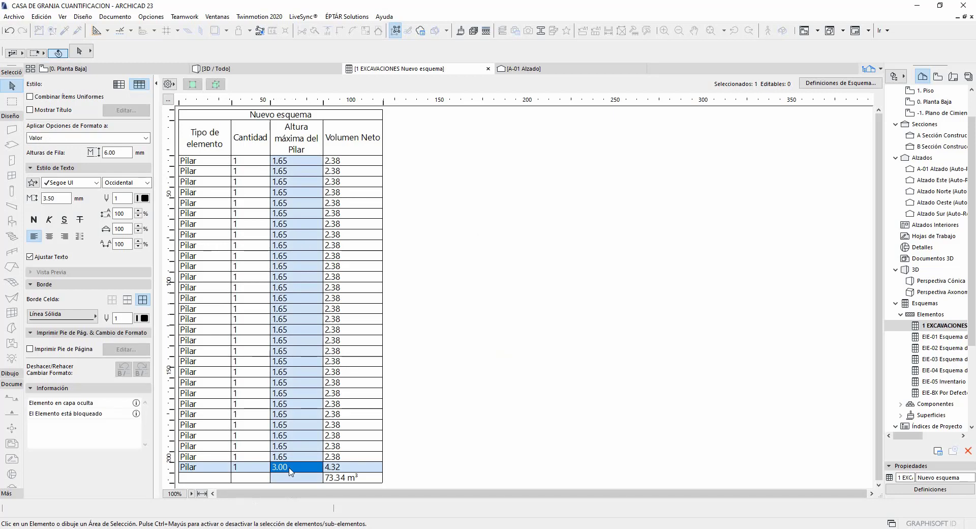
{"action": "left_click", "coordinate": [529, 396]}
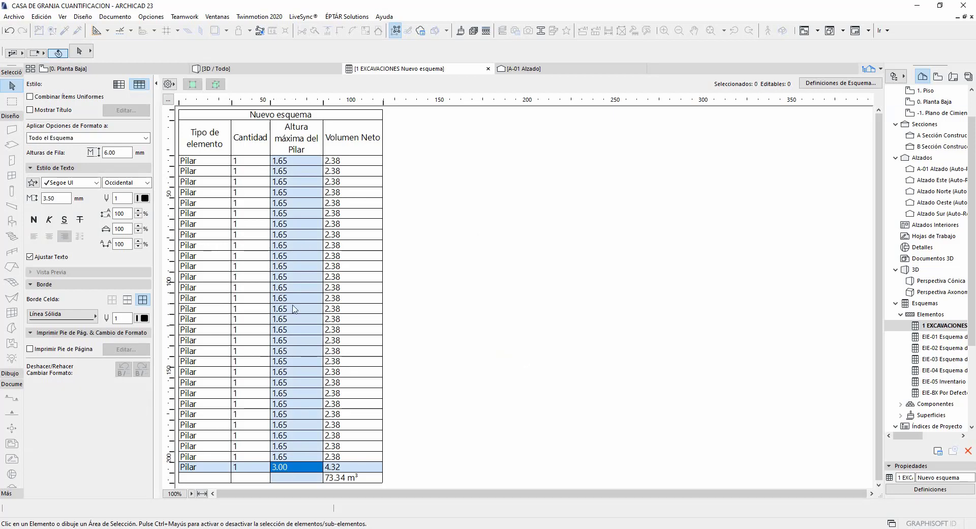
{"action": "left_click", "coordinate": [293, 287]}
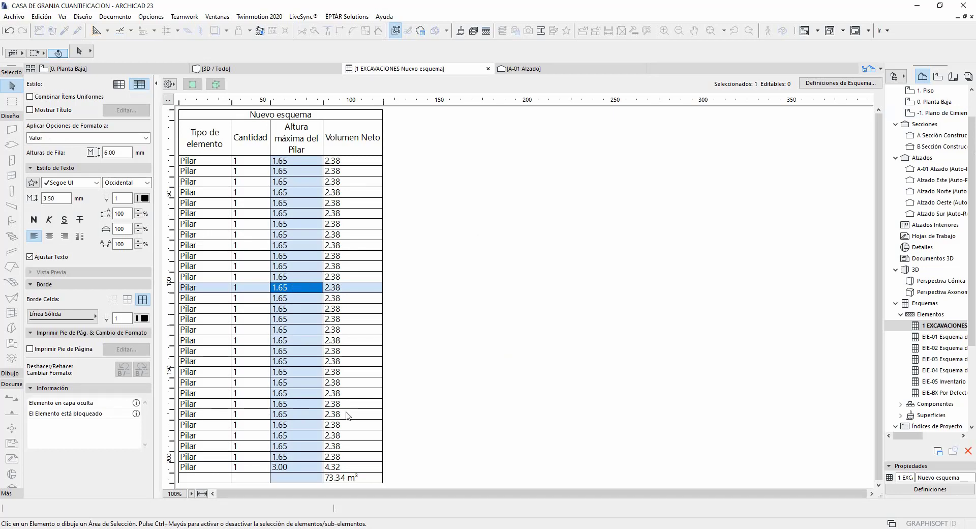
Compare the 3.00 column height entry in the schedule with the other rows and with the model in the 3D / Todo view
{"action": "left_click", "coordinate": [304, 467]}
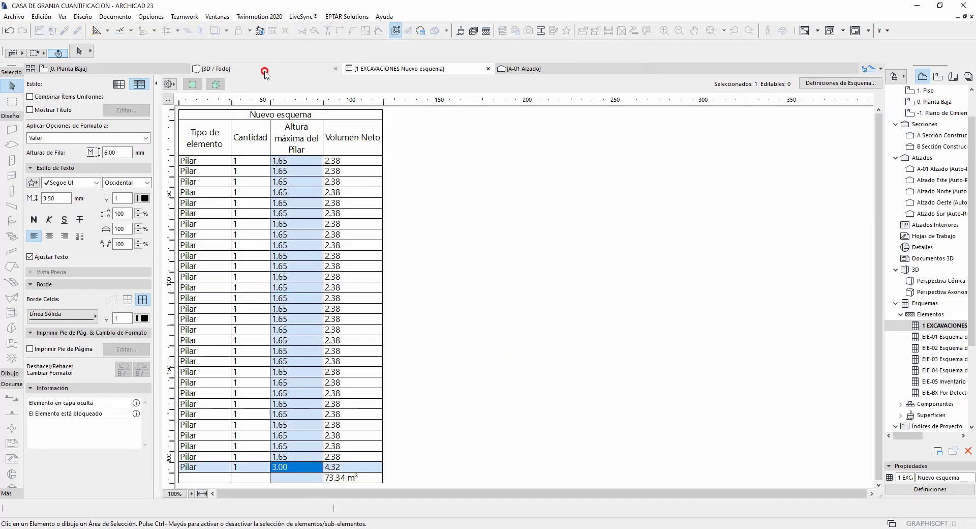
{"action": "left_click", "coordinate": [265, 72]}
{"action": "left_click", "coordinate": [546, 423]}
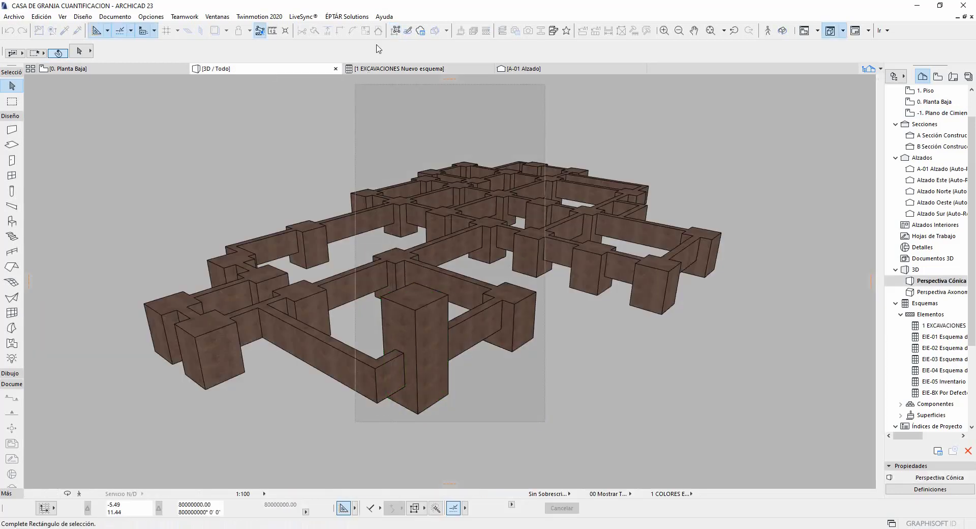
{"action": "key", "text": "Escape"}
{"action": "left_click", "coordinate": [397, 69]}
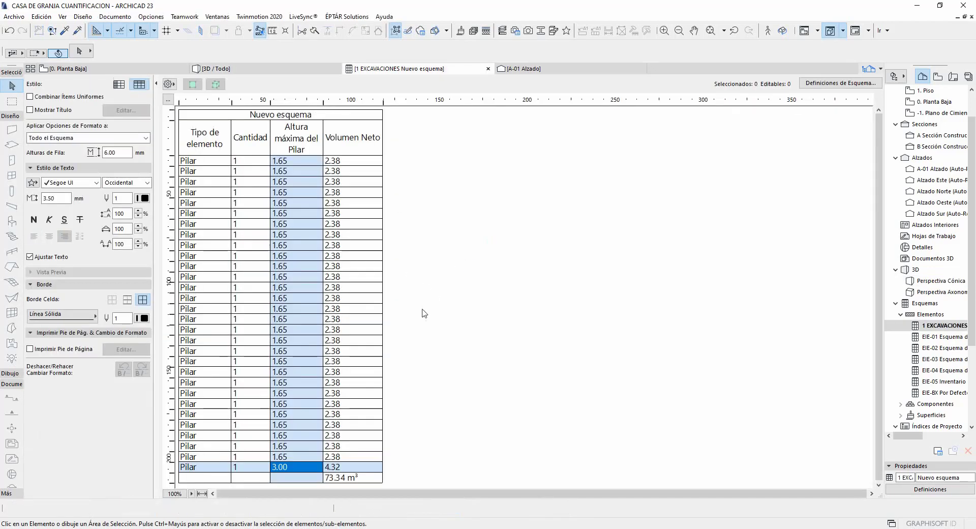
{"action": "left_click", "coordinate": [305, 331]}
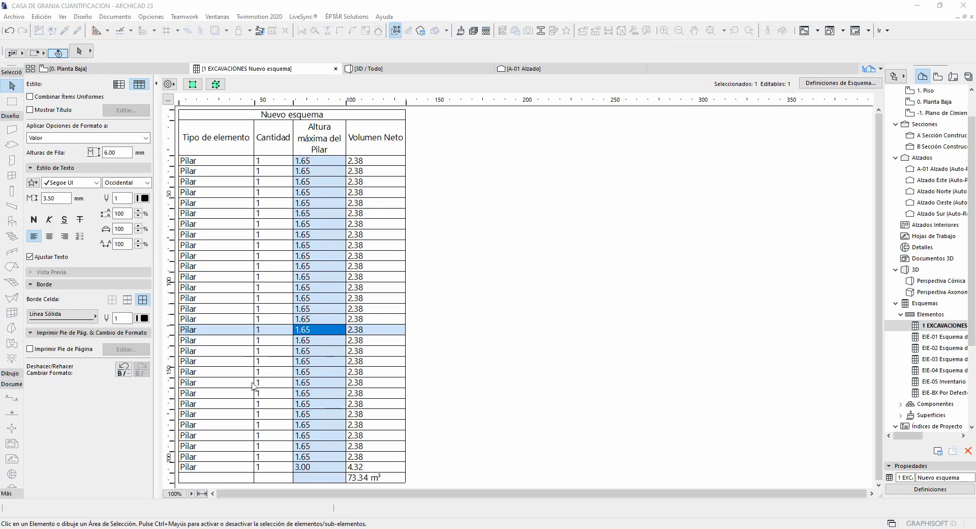
Select the 3.00 height entry in the schedule and locate its excavation column in the 3D view, inspecting it among its neighbours
{"action": "left_click", "coordinate": [310, 467]}
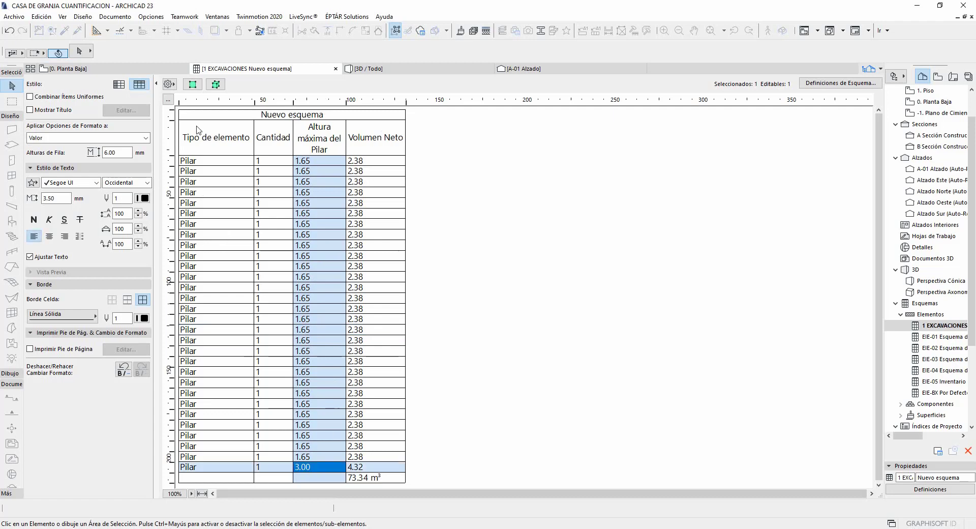
{"action": "left_click", "coordinate": [215, 86]}
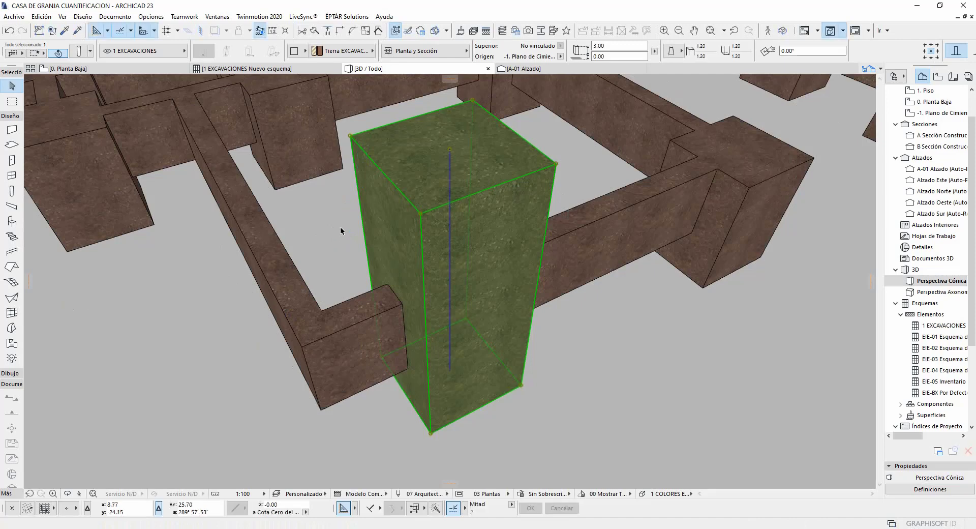
{"action": "scroll", "coordinate": [334, 240], "scroll_direction": "down", "scroll_amount": 5}
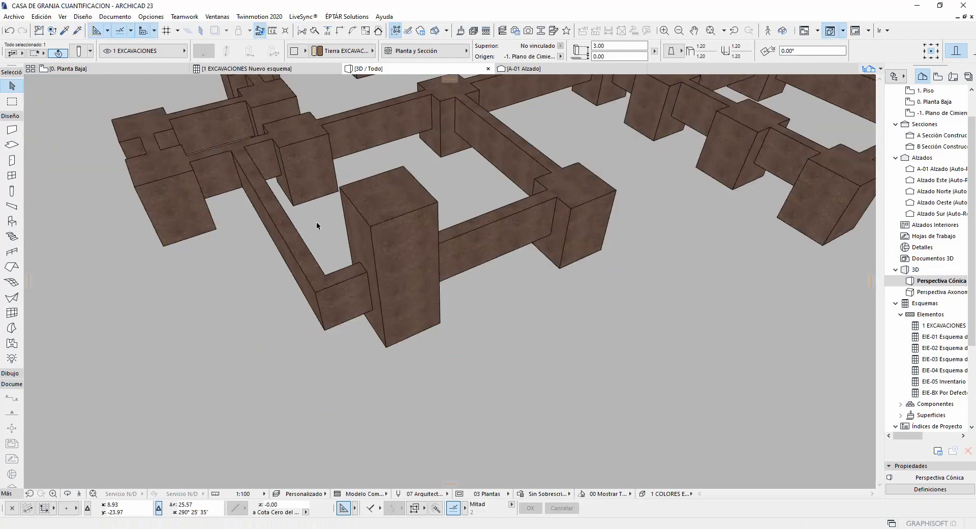
{"action": "scroll", "coordinate": [445, 338], "scroll_direction": "up", "scroll_amount": 4}
{"action": "scroll", "coordinate": [445, 338], "scroll_direction": "down", "scroll_amount": 5}
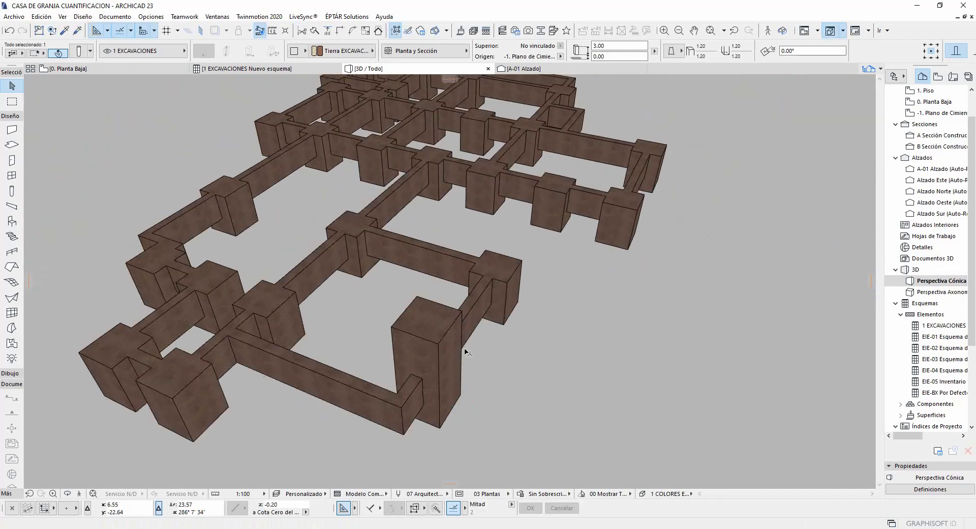
{"action": "scroll", "coordinate": [450, 279], "scroll_direction": "up", "scroll_amount": 3}
{"action": "scroll", "coordinate": [449, 280], "scroll_direction": "down", "scroll_amount": 2}
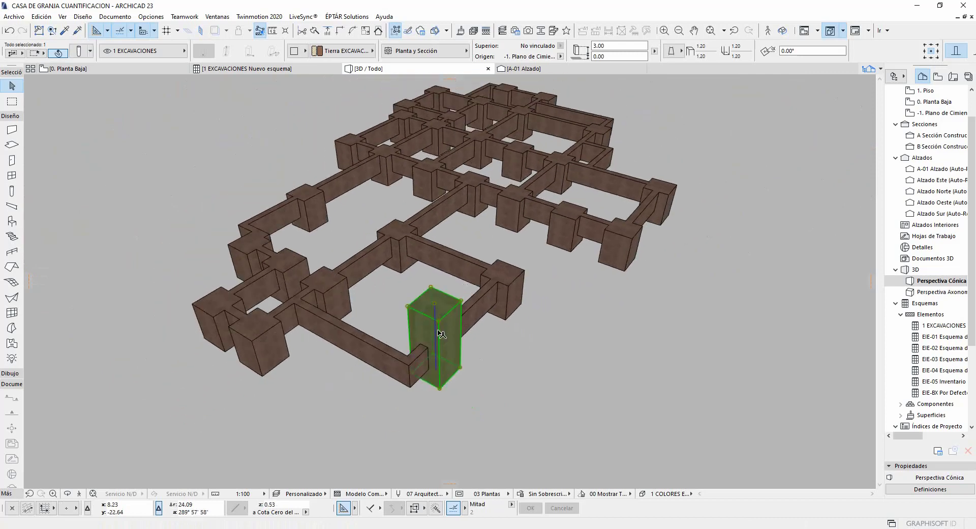
{"action": "scroll", "coordinate": [447, 331], "scroll_direction": "up", "scroll_amount": 4}
Set the height of the tall corner excavation column to 1.65
{"action": "left_click", "coordinate": [407, 325]}
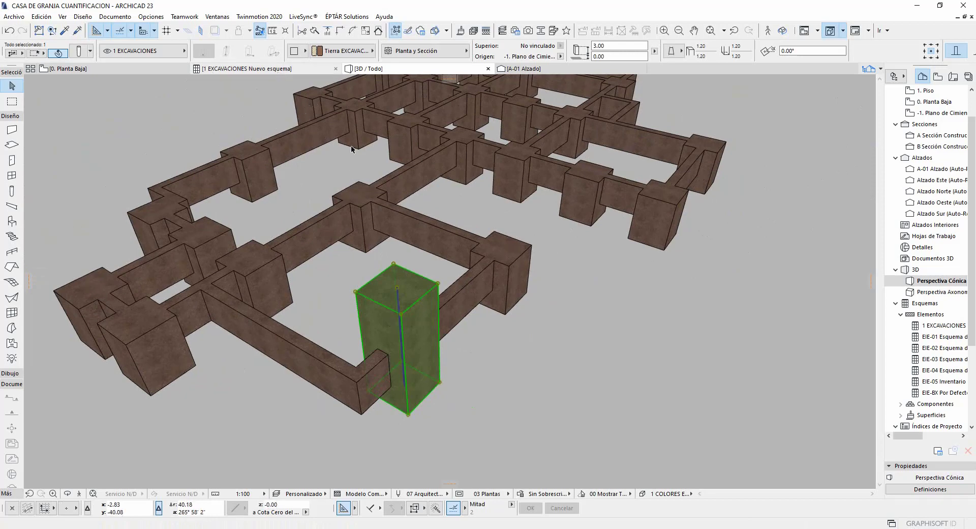
{"action": "left_click", "coordinate": [625, 46]}
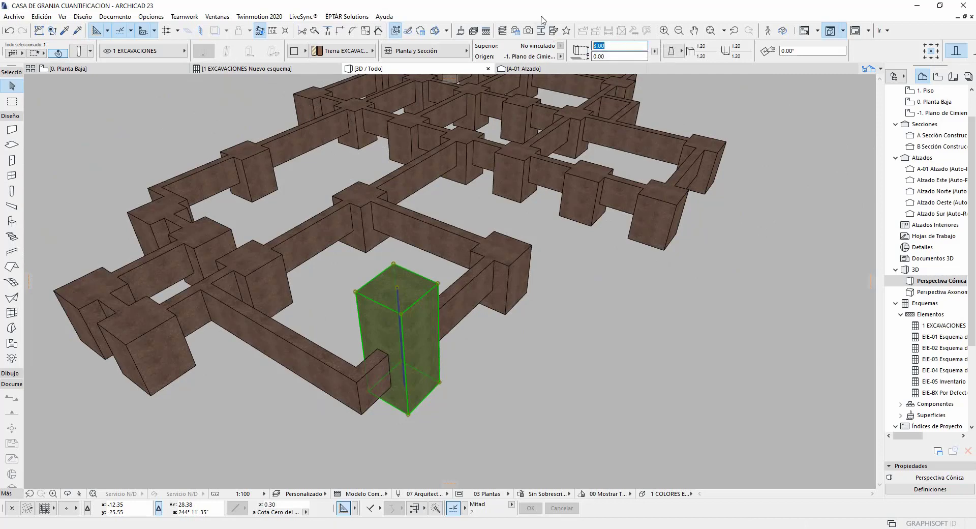
{"action": "type", "text": "1.65"}
{"action": "key", "text": "Return"}
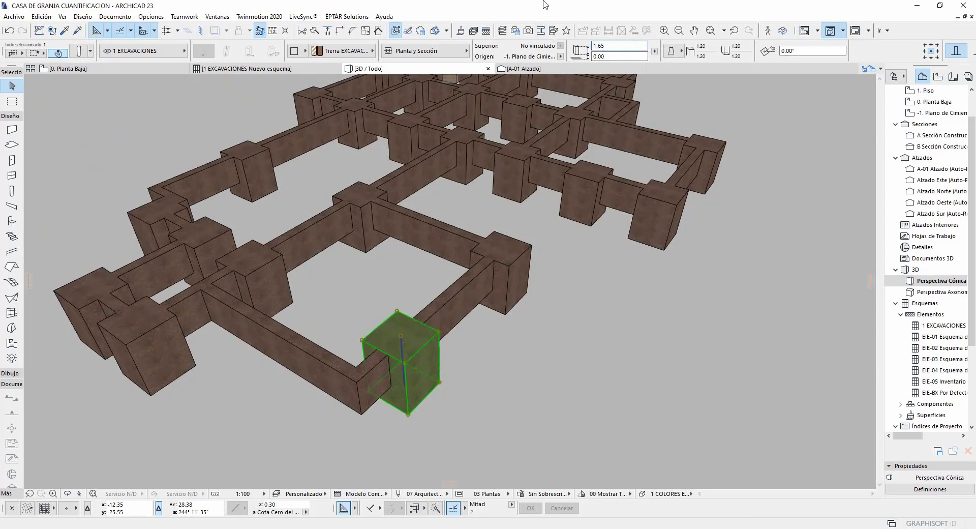
Return to the 1 EXCAVACIONES schedule and check the column heights and the net volume total
{"action": "left_click", "coordinate": [280, 73]}
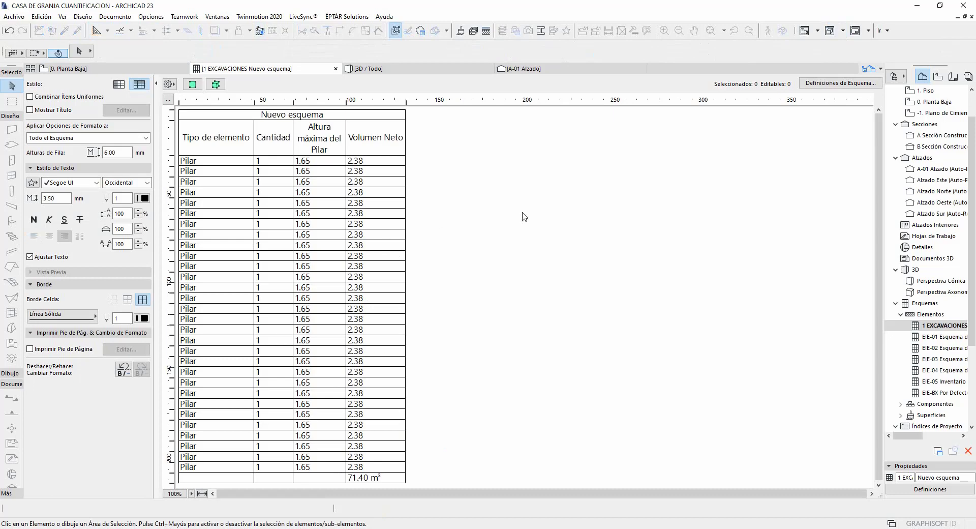
{"action": "left_click", "coordinate": [325, 184]}
{"action": "left_click", "coordinate": [496, 251]}
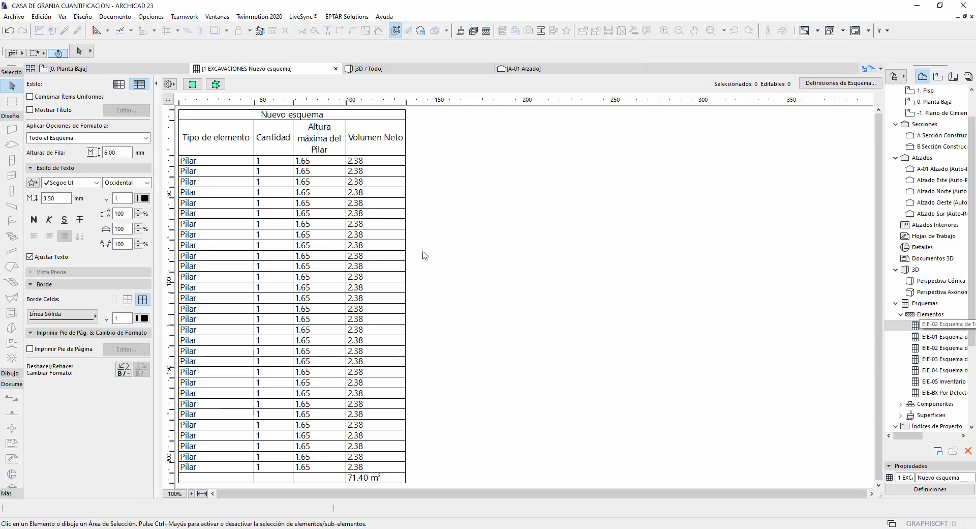
Try moving the front excavation beam beside the corner column in the 3D / Todo view, and undo the move
{"action": "left_click", "coordinate": [425, 71]}
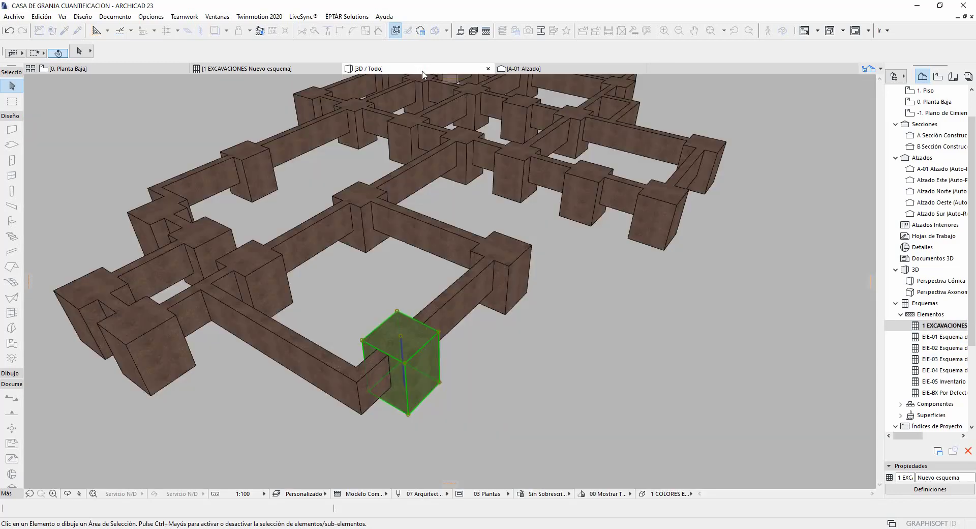
{"action": "left_click", "coordinate": [312, 359]}
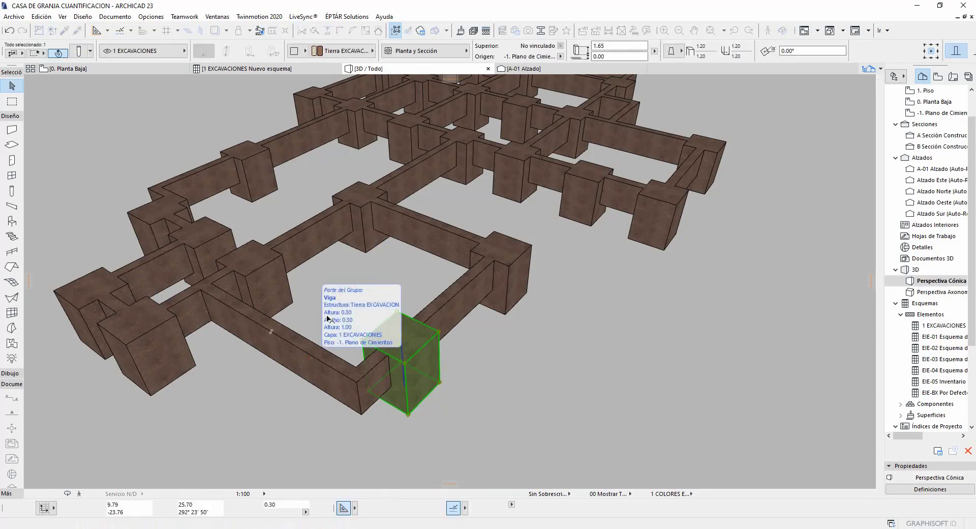
{"action": "left_click", "coordinate": [311, 353]}
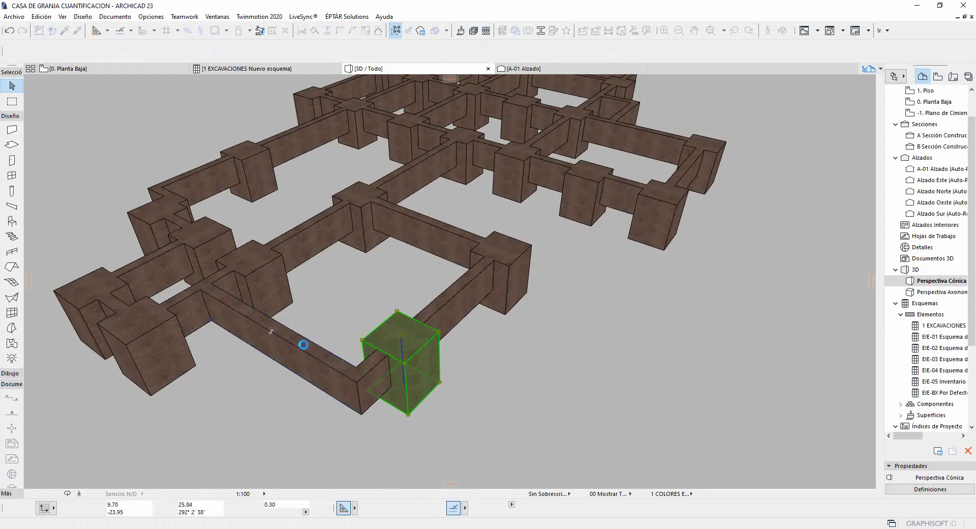
{"action": "left_click", "coordinate": [307, 370]}
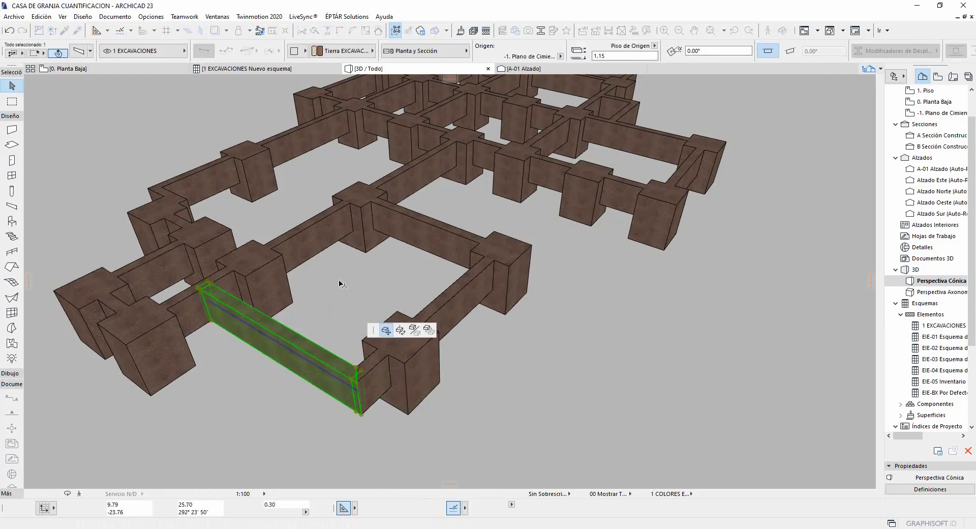
{"action": "left_click", "coordinate": [333, 302]}
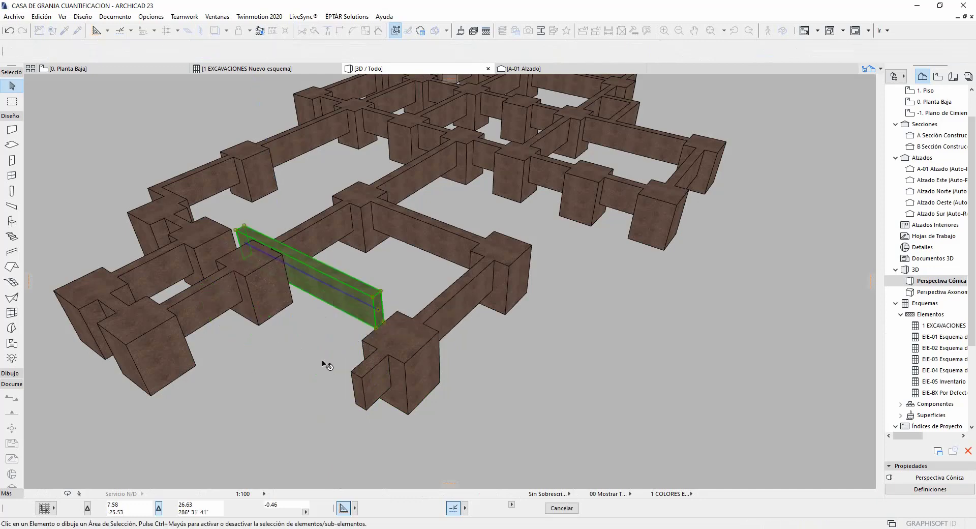
{"action": "left_click", "coordinate": [323, 361]}
{"action": "key", "text": "ctrl+z"}
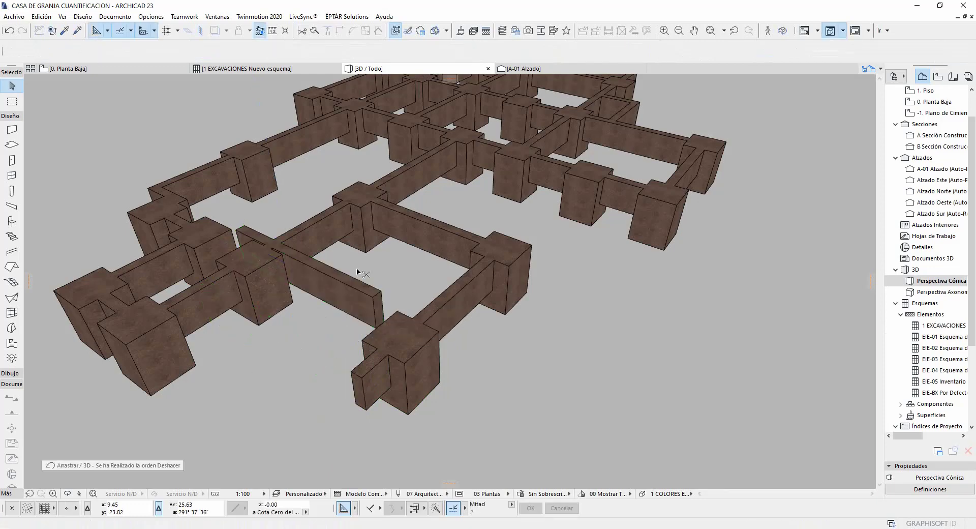
{"action": "key", "text": "ctrl+shift+z"}
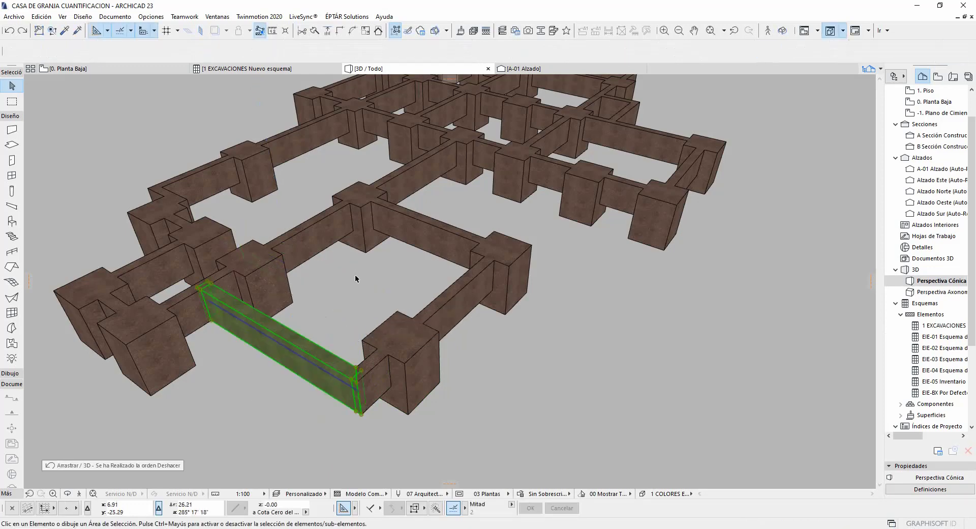
Open the definitions of the 1 EXCAVACIONES schedule and add a Tipo de Elemento criterion set to Viga
{"action": "mouse_move", "coordinate": [279, 72]}
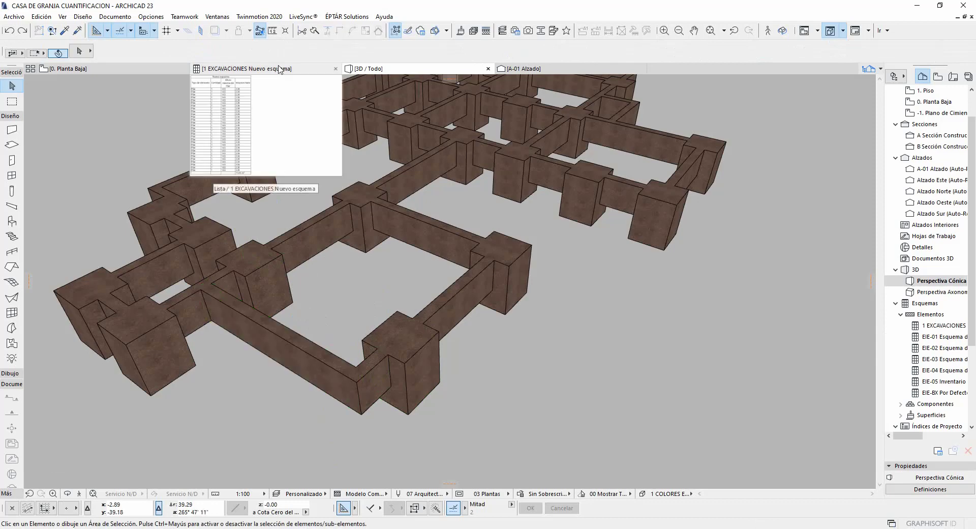
{"action": "left_click", "coordinate": [279, 68]}
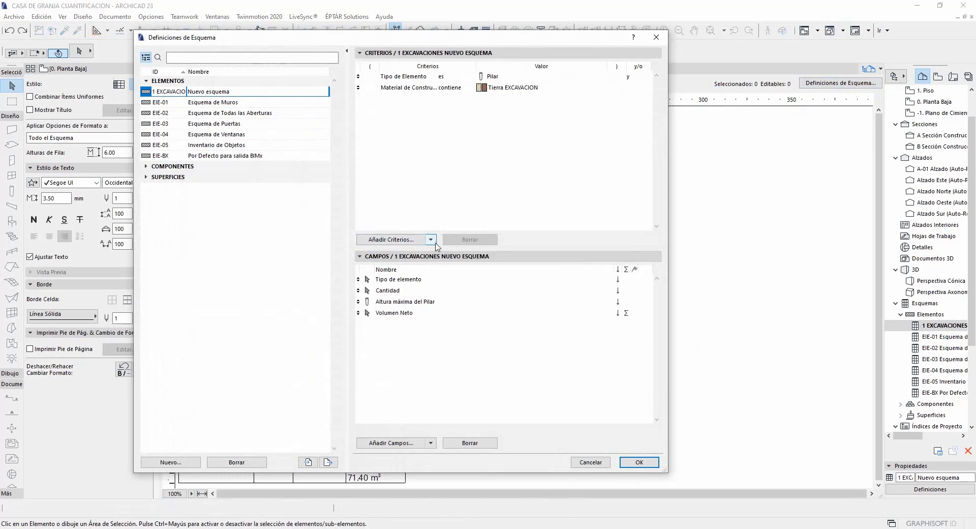
{"action": "left_click", "coordinate": [431, 240]}
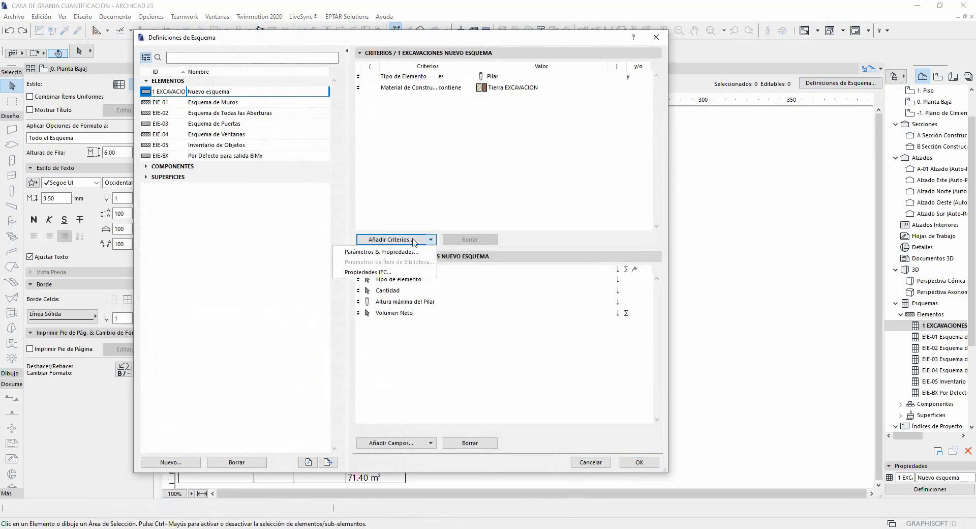
{"action": "left_click", "coordinate": [396, 253]}
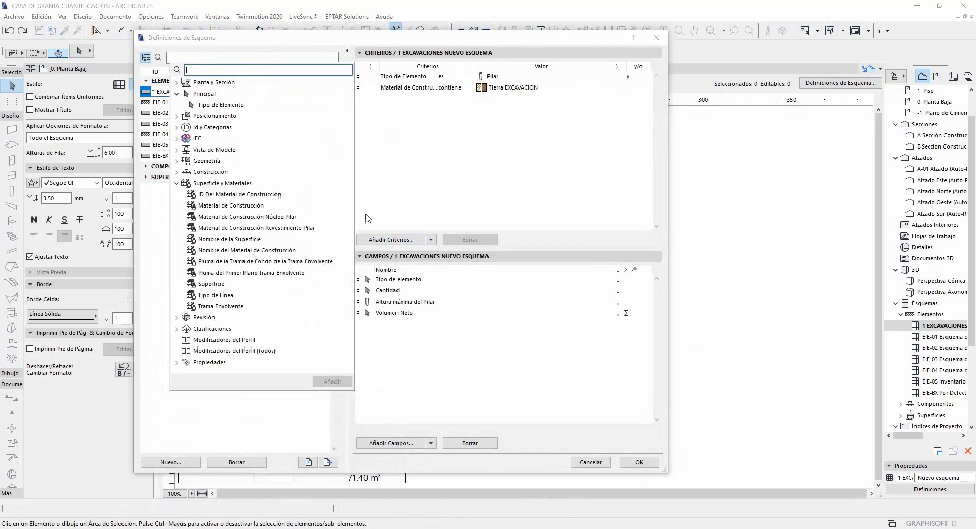
{"action": "double_click", "coordinate": [233, 105]}
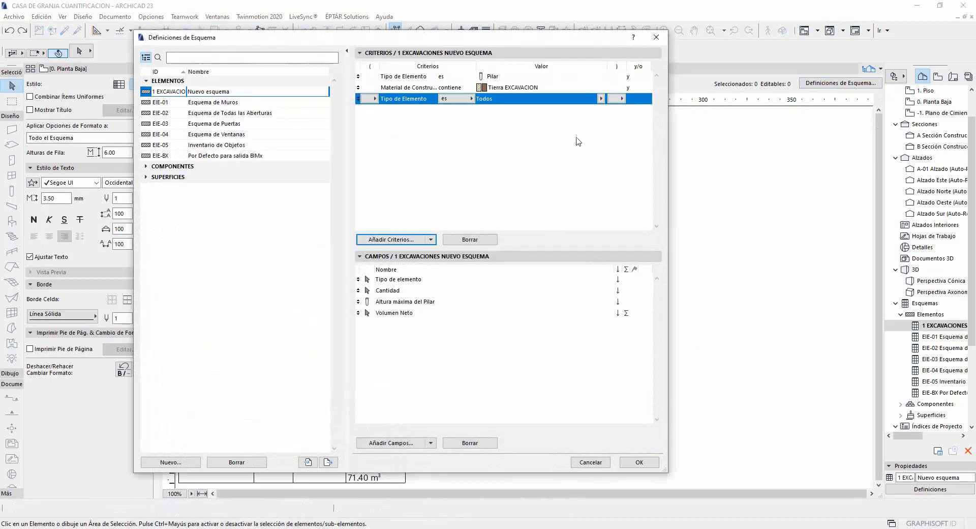
{"action": "left_click", "coordinate": [601, 99]}
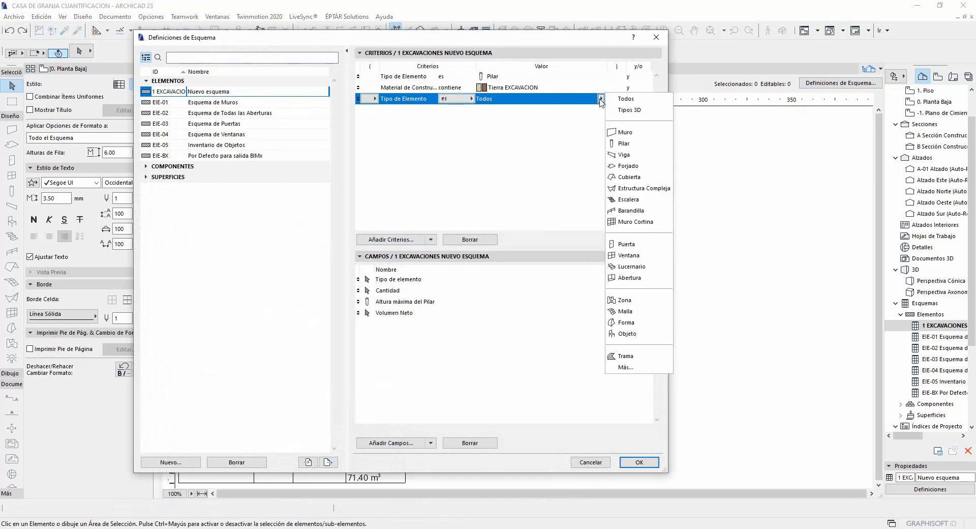
{"action": "left_click", "coordinate": [637, 159]}
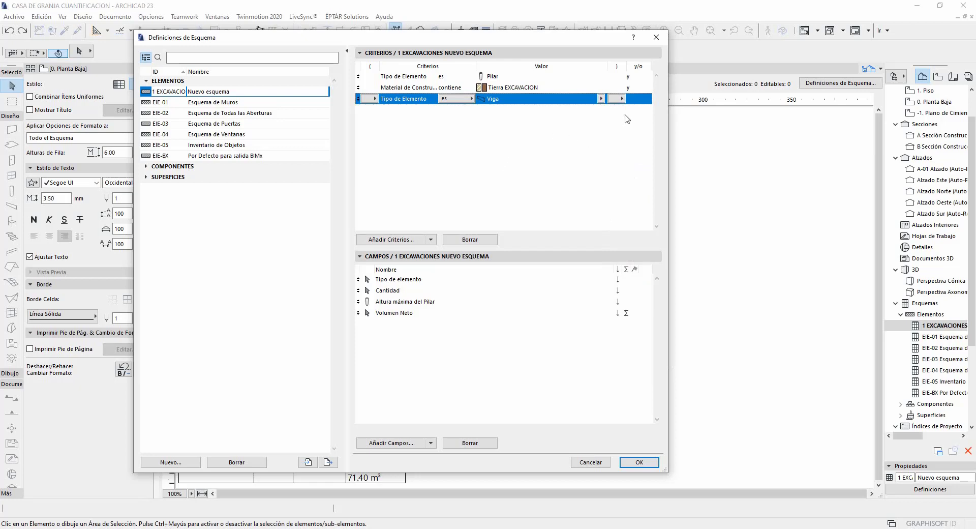
{"action": "left_click", "coordinate": [623, 98]}
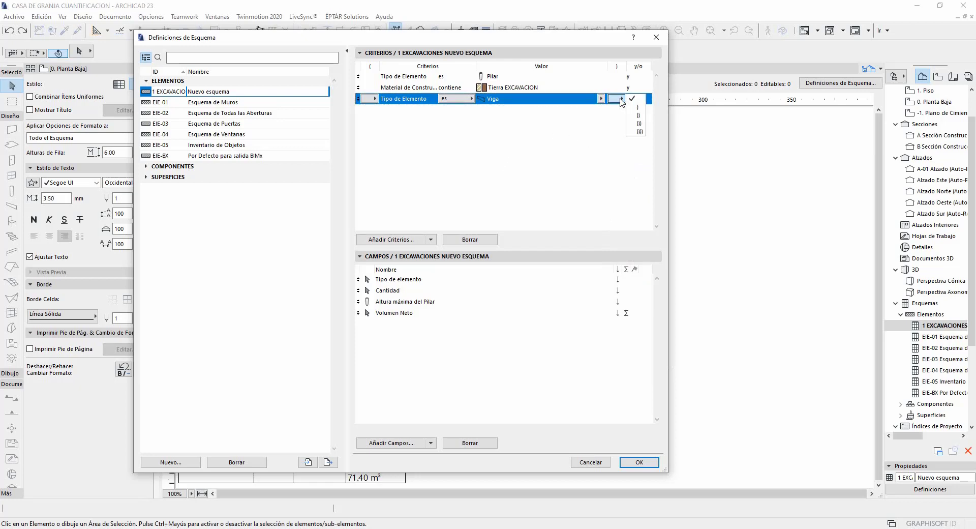
{"action": "left_click", "coordinate": [622, 100]}
{"action": "left_click", "coordinate": [567, 170]}
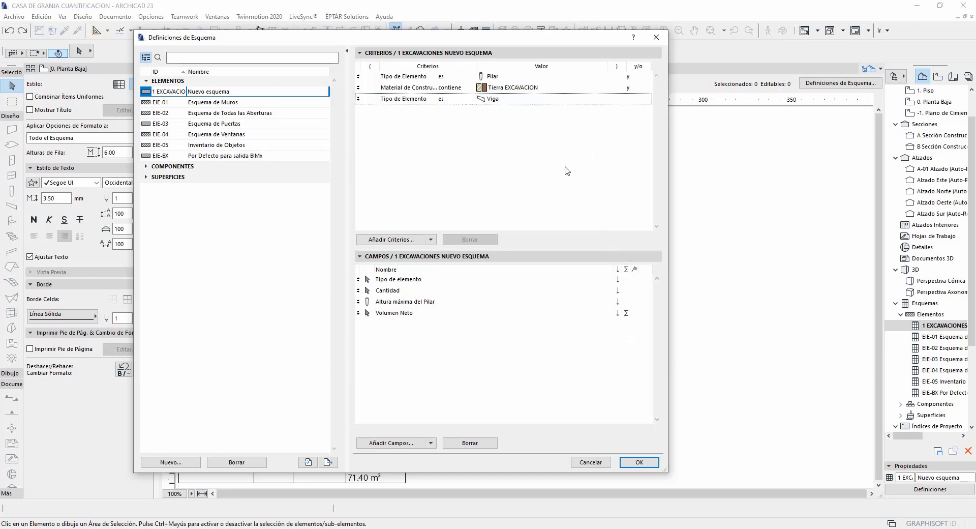
Add a Material de Construcción criterion below the Viga criterion and set it to contain EN-04 Tierra EXCAVACION
{"action": "left_click", "coordinate": [411, 242]}
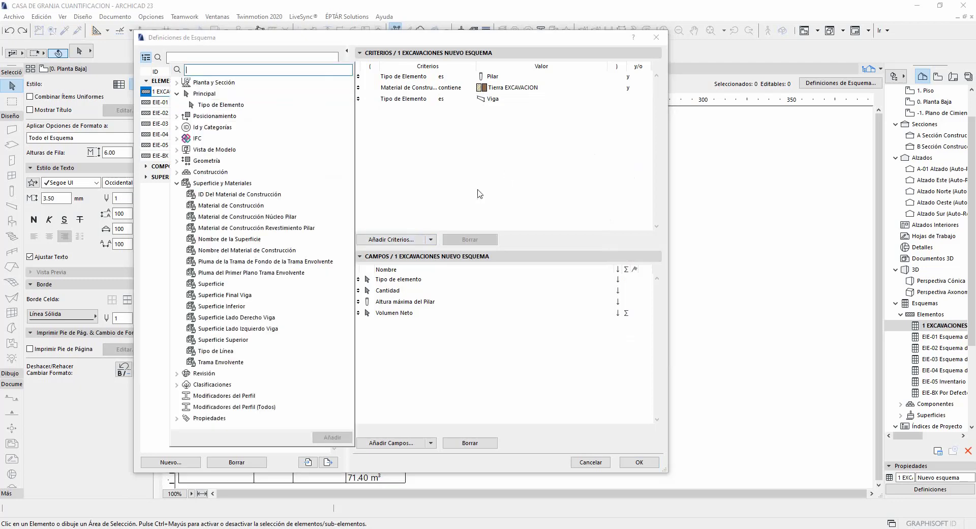
{"action": "double_click", "coordinate": [254, 207]}
{"action": "left_click", "coordinate": [608, 162]}
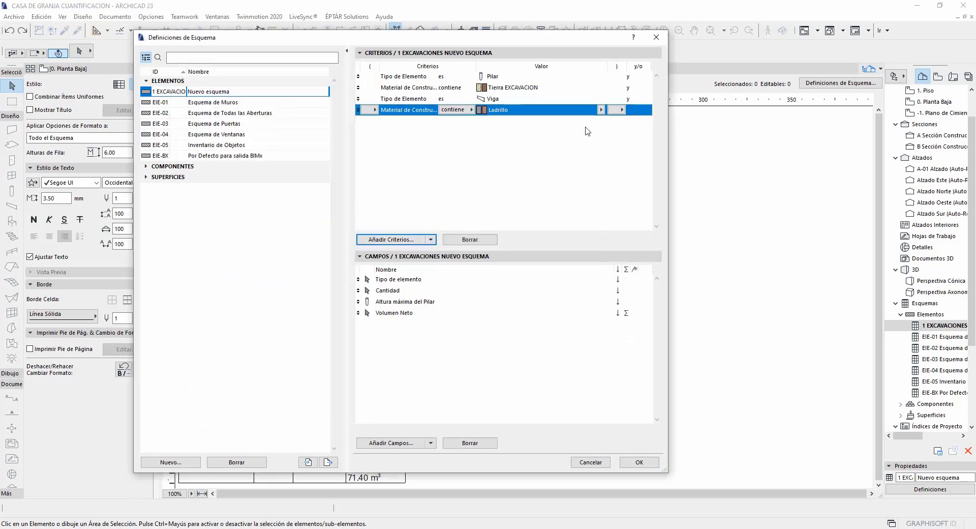
{"action": "left_click", "coordinate": [602, 109]}
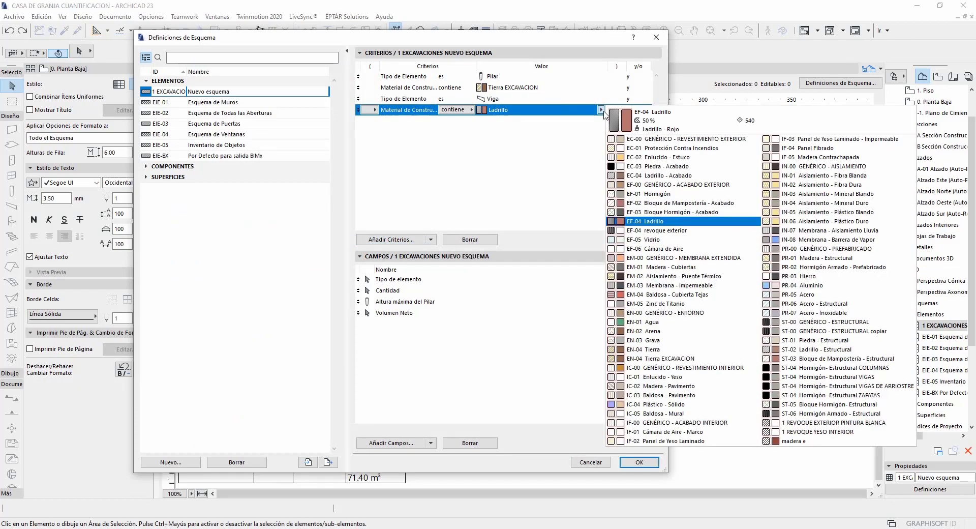
{"action": "left_click", "coordinate": [680, 359]}
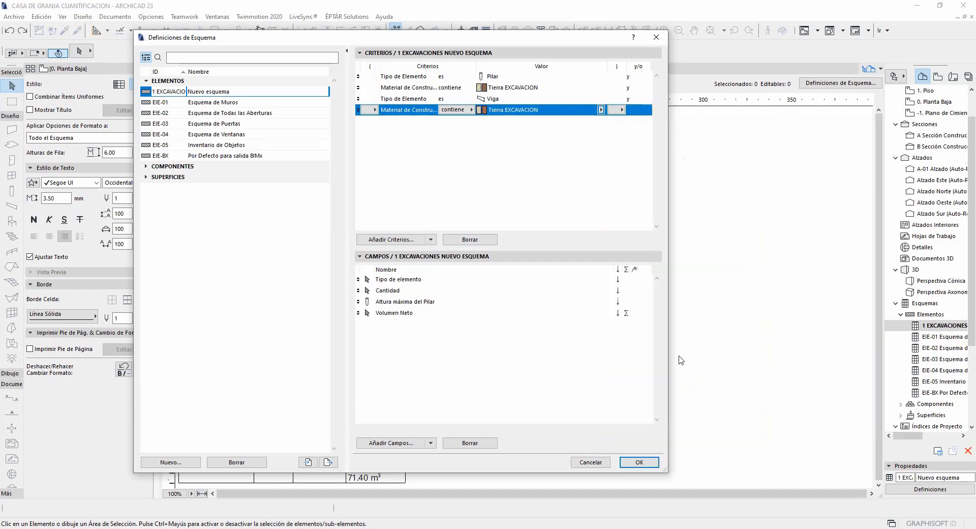
{"action": "left_click", "coordinate": [614, 162]}
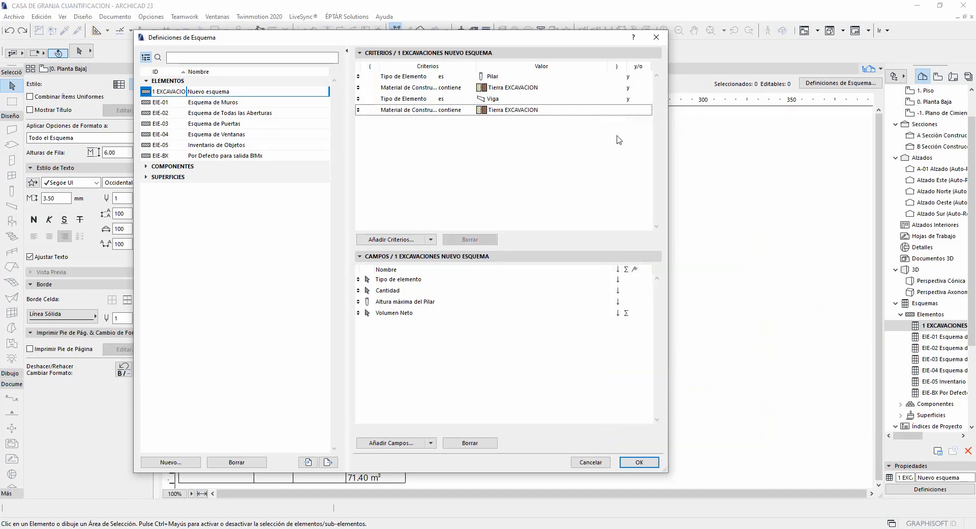
Set the logical connector of the Viga element-type criterion to "o" and apply the schedule definitions
{"action": "left_click", "coordinate": [627, 100]}
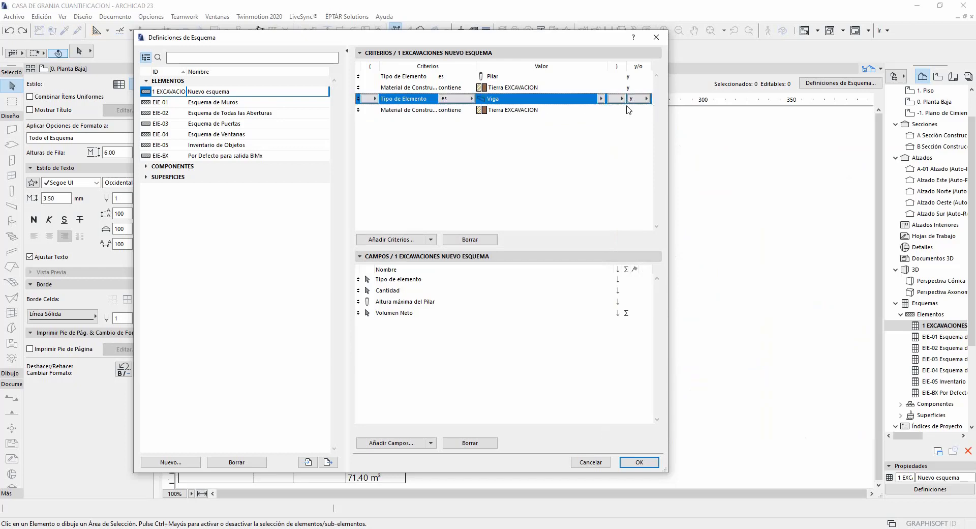
{"action": "left_click", "coordinate": [638, 100]}
{"action": "left_click", "coordinate": [658, 107]}
{"action": "left_click", "coordinate": [638, 100]}
{"action": "left_click", "coordinate": [659, 104]}
{"action": "left_click", "coordinate": [647, 99]}
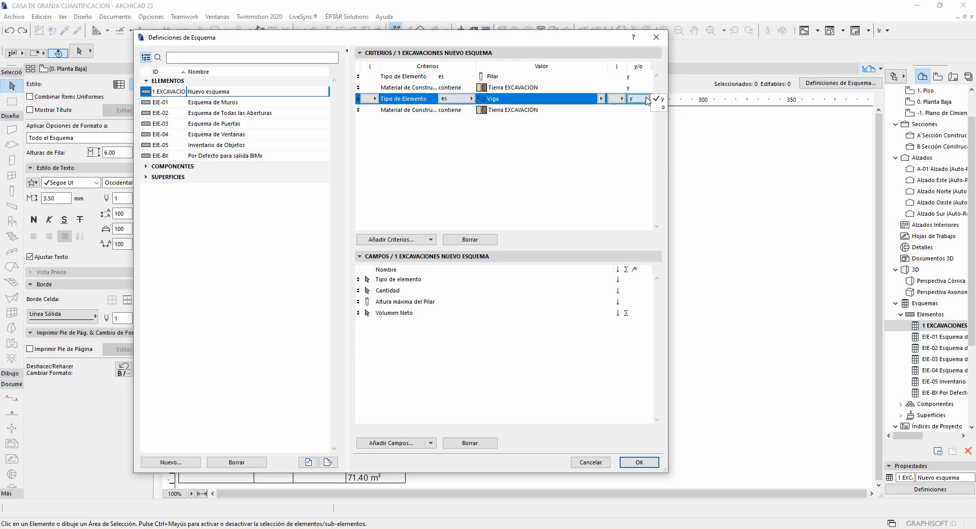
{"action": "left_click", "coordinate": [663, 107]}
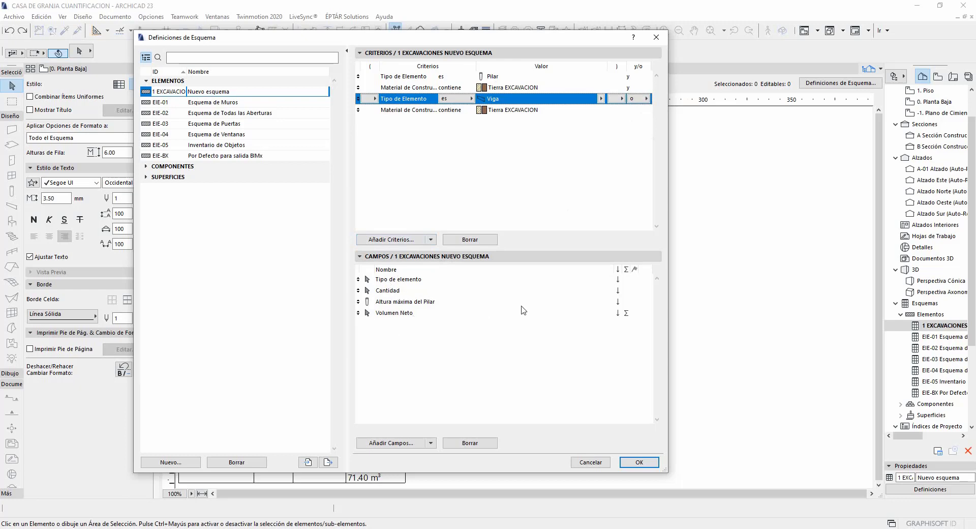
{"action": "left_click", "coordinate": [639, 461]}
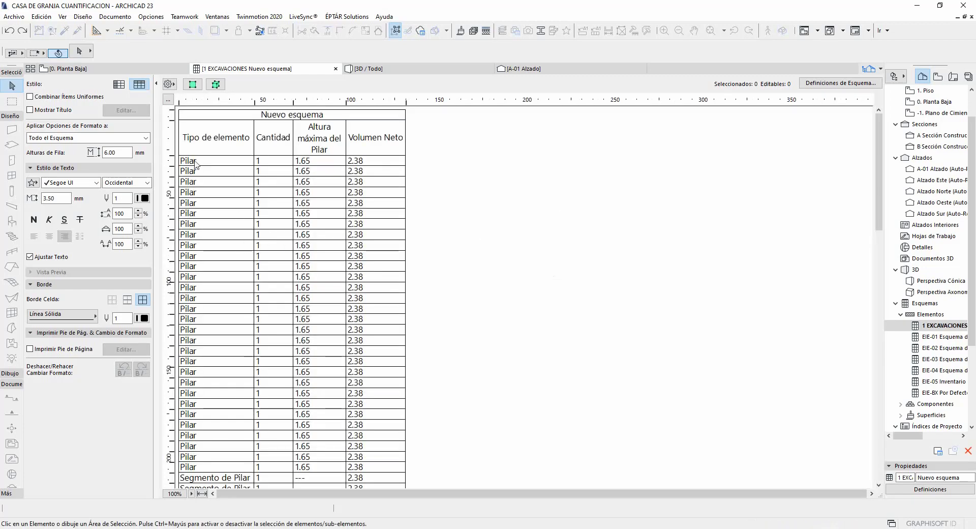
Review the listed rows down to the end, then add an item-count total (Σ1) to the Cantidad field in the schedule definitions
{"action": "left_click", "coordinate": [880, 213]}
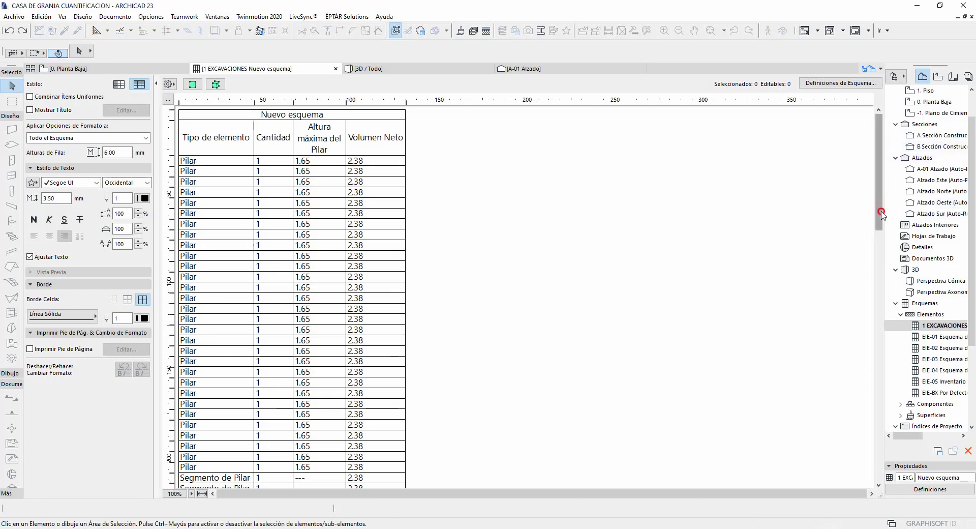
{"action": "left_click_drag", "start_coordinate": [880, 212], "coordinate": [879, 472]}
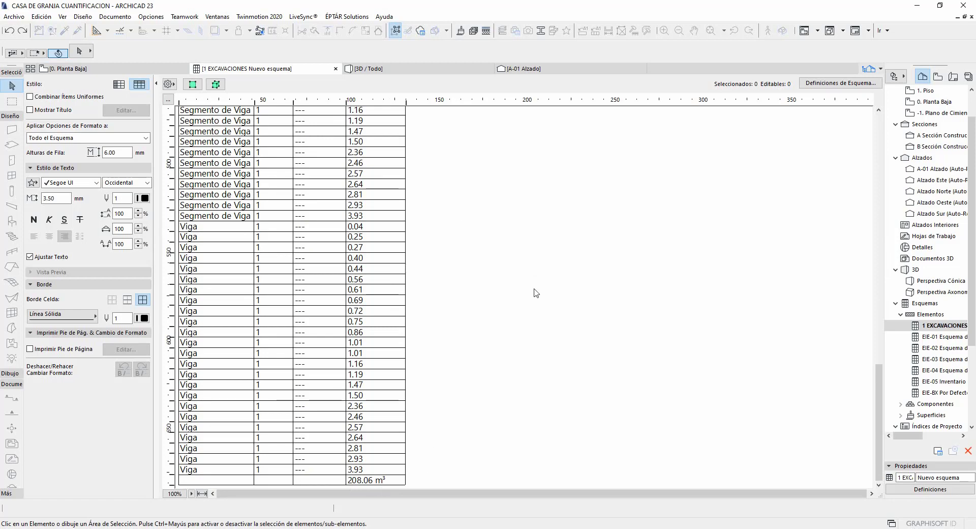
{"action": "scroll", "coordinate": [510, 362], "scroll_direction": "up", "scroll_amount": 15}
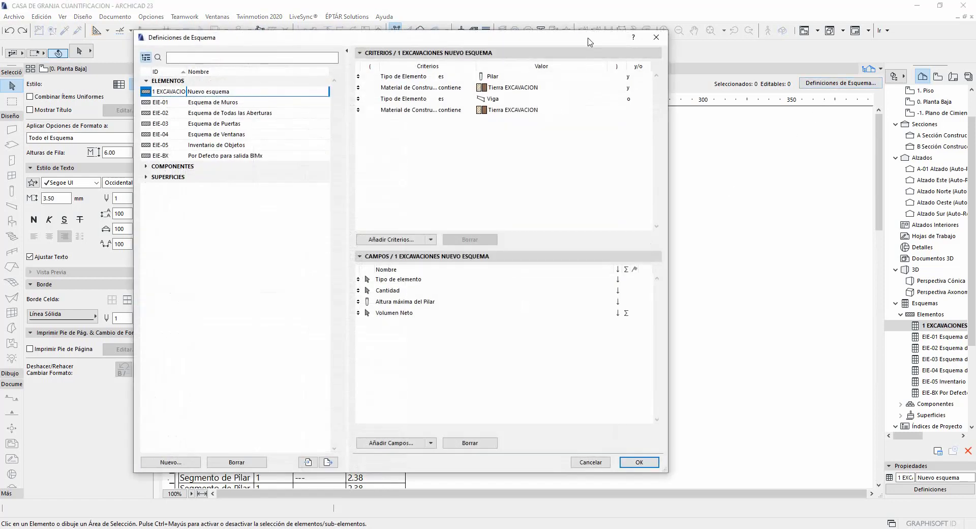
{"action": "left_click_drag", "start_coordinate": [589, 42], "coordinate": [546, 43]}
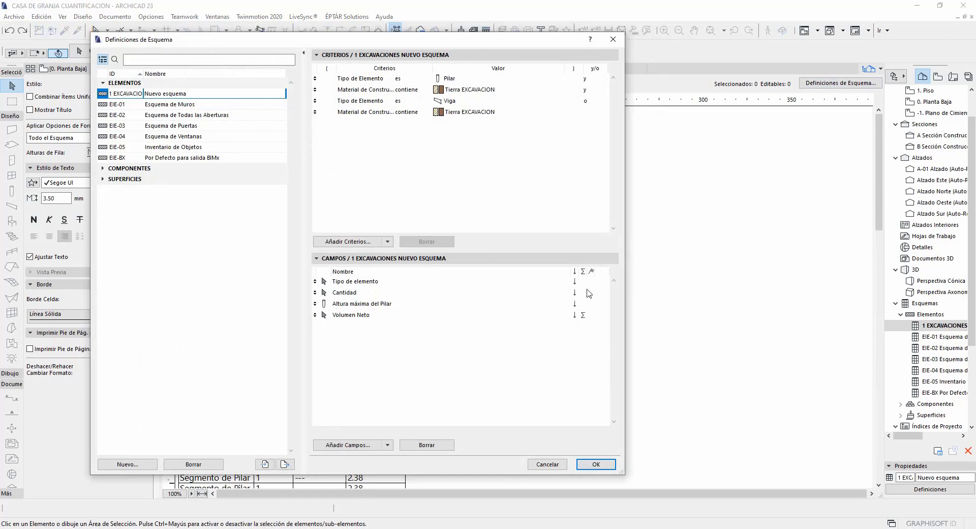
{"action": "left_click", "coordinate": [334, 294]}
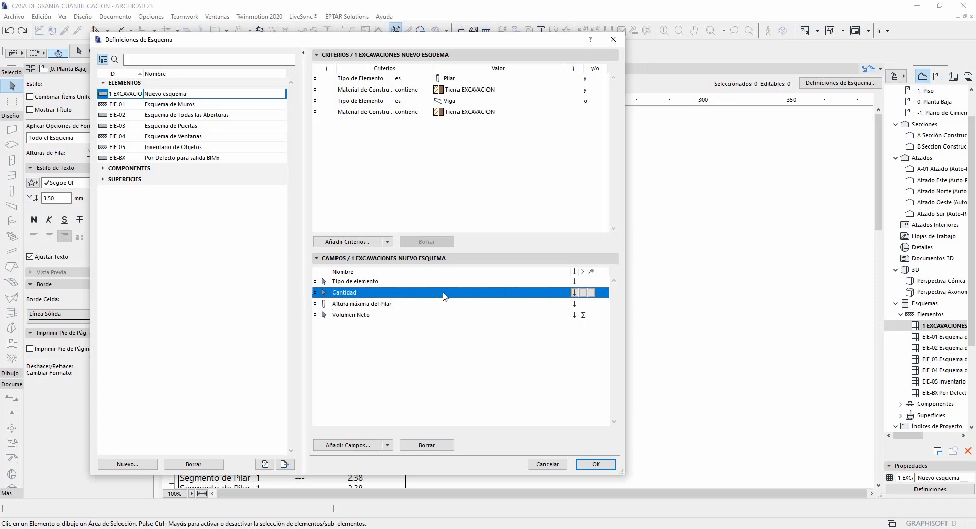
{"action": "left_click", "coordinate": [583, 293]}
{"action": "left_click_drag", "start_coordinate": [492, 35], "coordinate": [799, 4]}
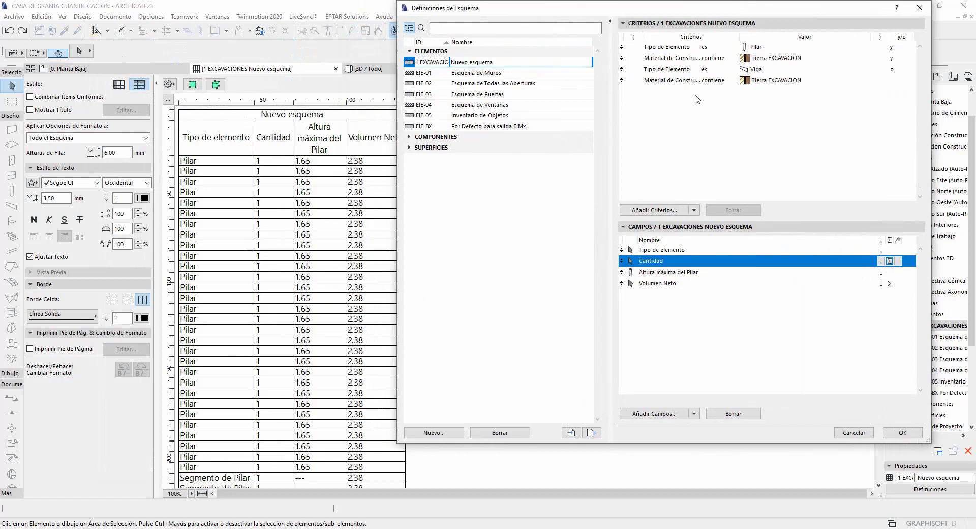
{"action": "left_click_drag", "start_coordinate": [803, 14], "coordinate": [577, 27]}
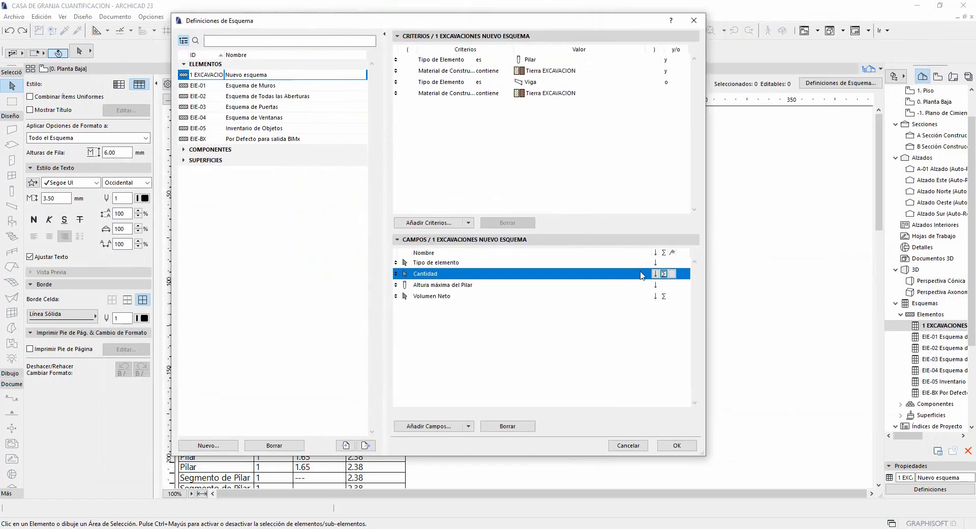
{"action": "left_click", "coordinate": [663, 274]}
{"action": "left_click", "coordinate": [664, 274]}
{"action": "left_click", "coordinate": [676, 445]}
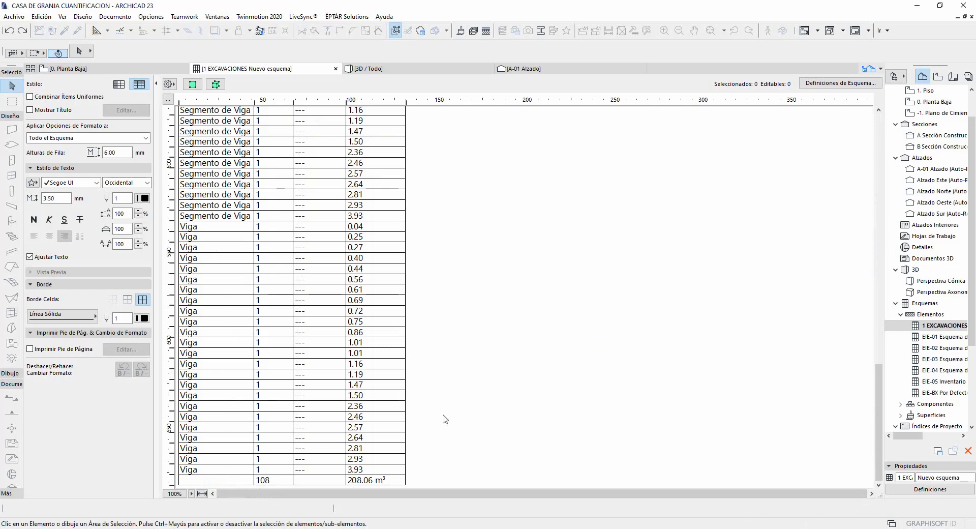
Turn on subtotals for the Cantidad field in the schedule definitions and apply the change
{"action": "left_click", "coordinate": [847, 84]}
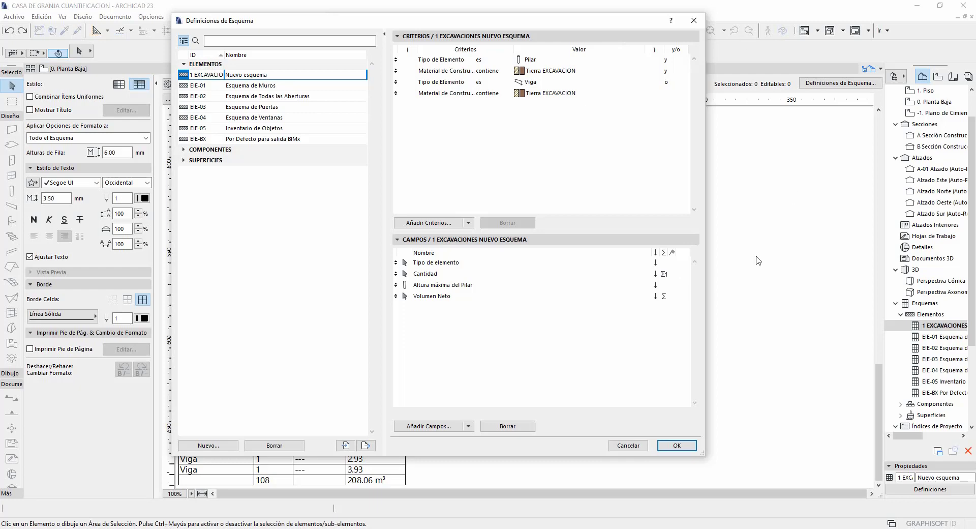
{"action": "left_click", "coordinate": [674, 275]}
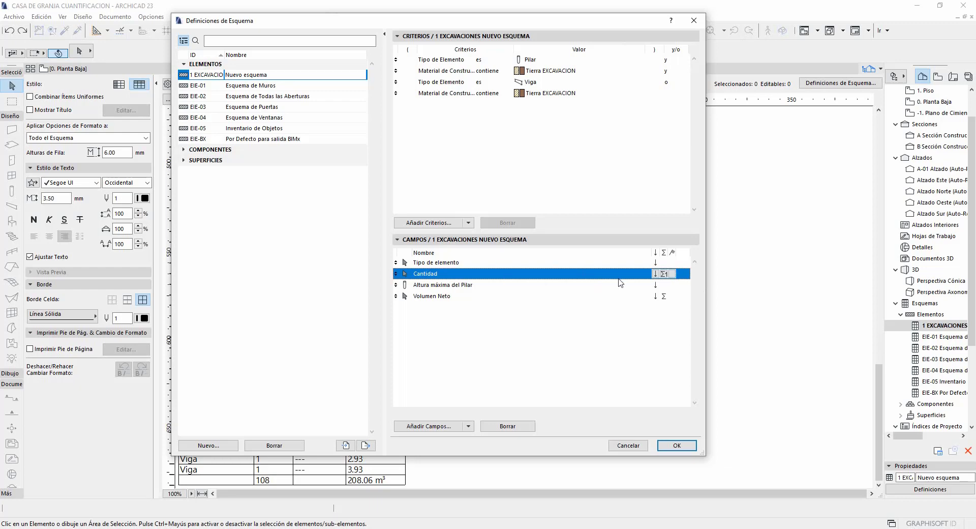
{"action": "left_click", "coordinate": [673, 274]}
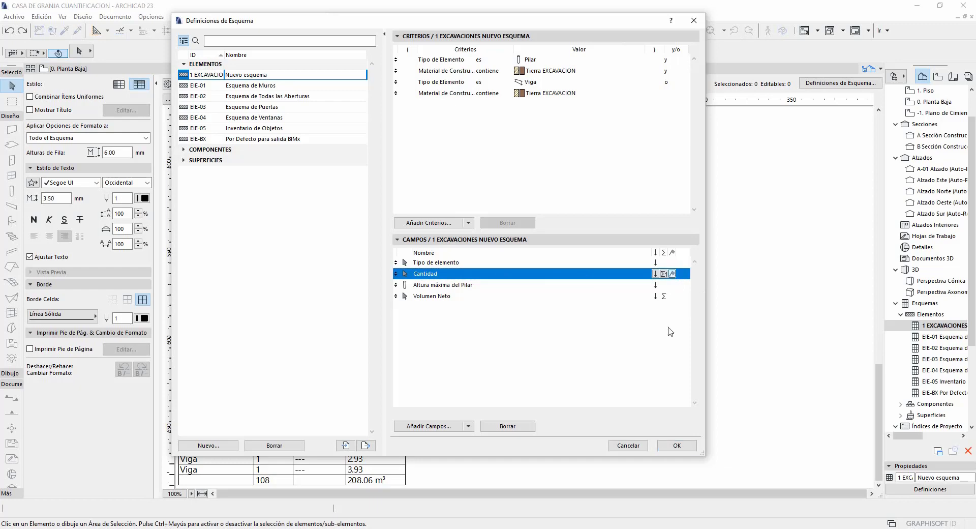
{"action": "left_click", "coordinate": [676, 445]}
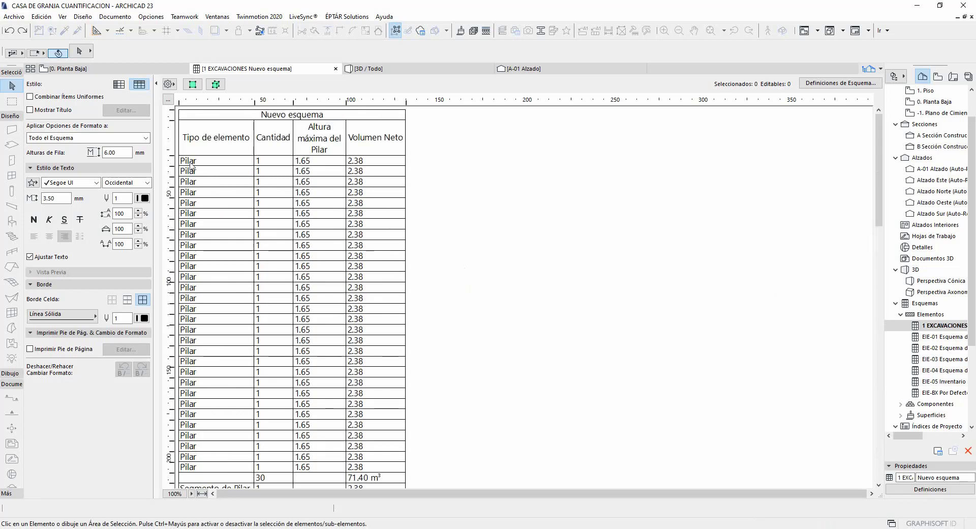
Examine the quantity and net volume subtotals of each column and beam group down the schedule
{"action": "scroll", "coordinate": [464, 234], "scroll_direction": "down", "scroll_amount": 5}
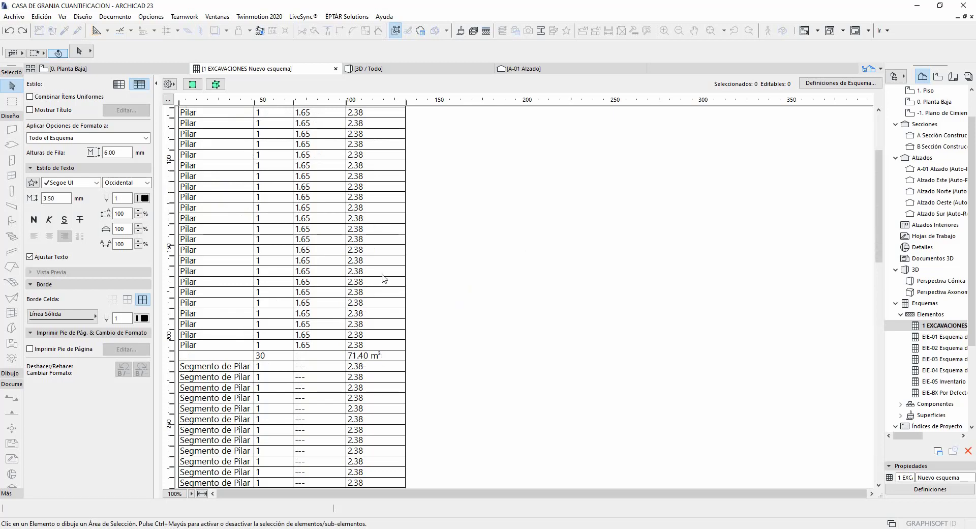
{"action": "scroll", "coordinate": [385, 270], "scroll_direction": "down", "scroll_amount": 10}
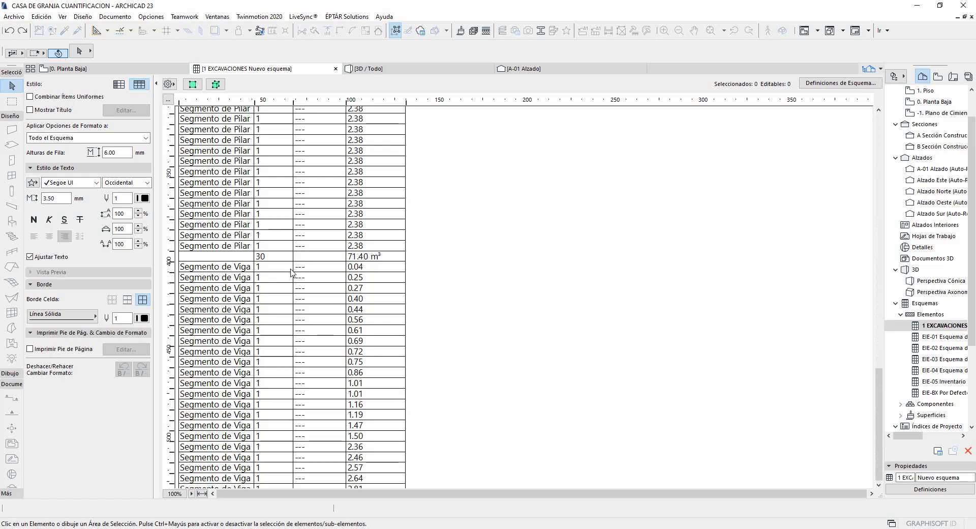
{"action": "scroll", "coordinate": [882, 422], "scroll_direction": "down", "scroll_amount": 6}
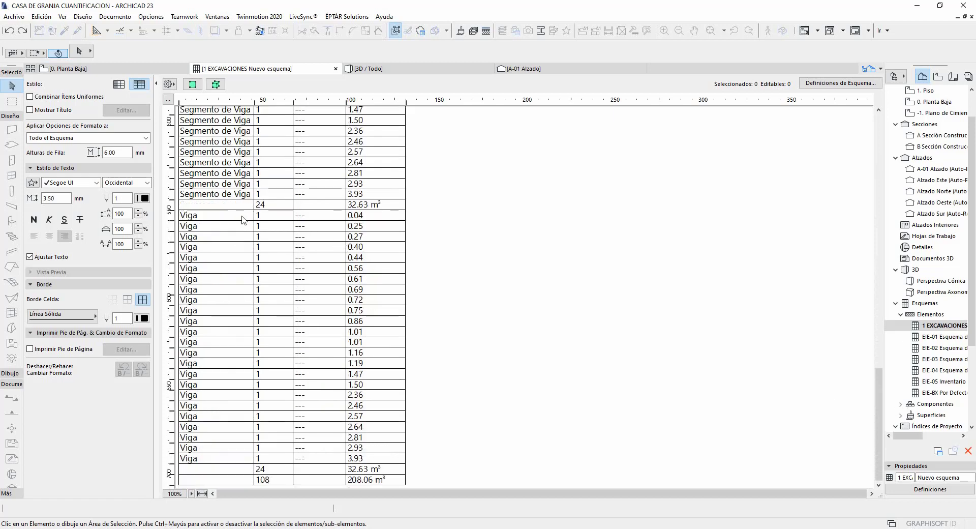
{"action": "left_click", "coordinate": [274, 205]}
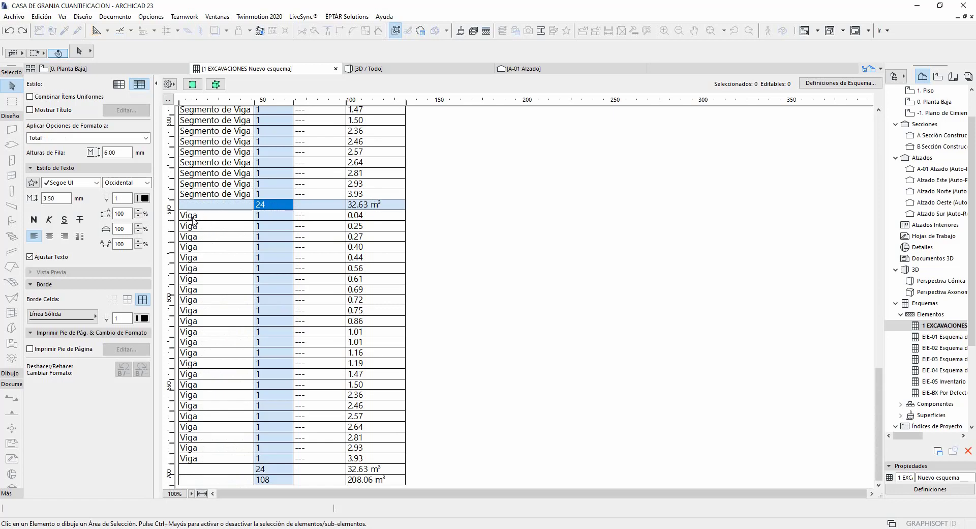
{"action": "left_click", "coordinate": [263, 470]}
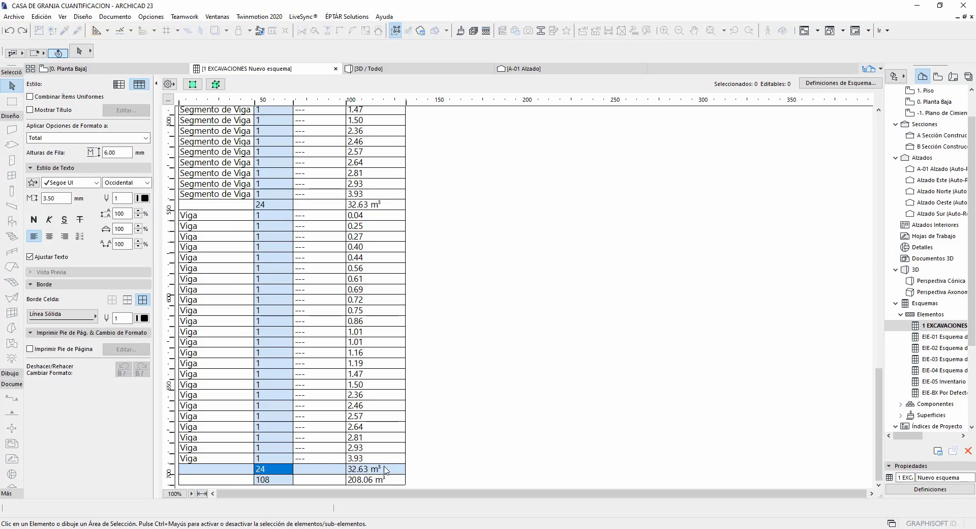
{"action": "left_click", "coordinate": [563, 365]}
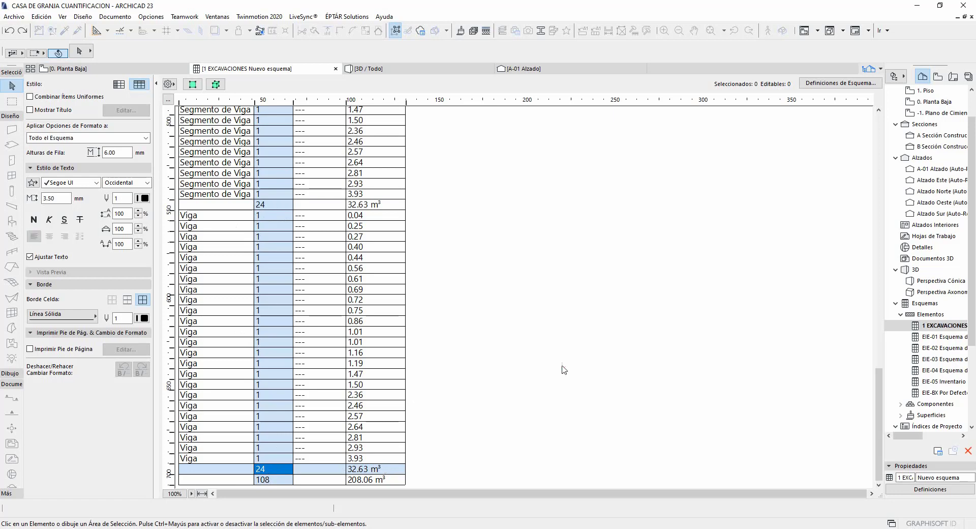
Set the text pen of the schedule's grand total row to orange
{"action": "left_click", "coordinate": [359, 479]}
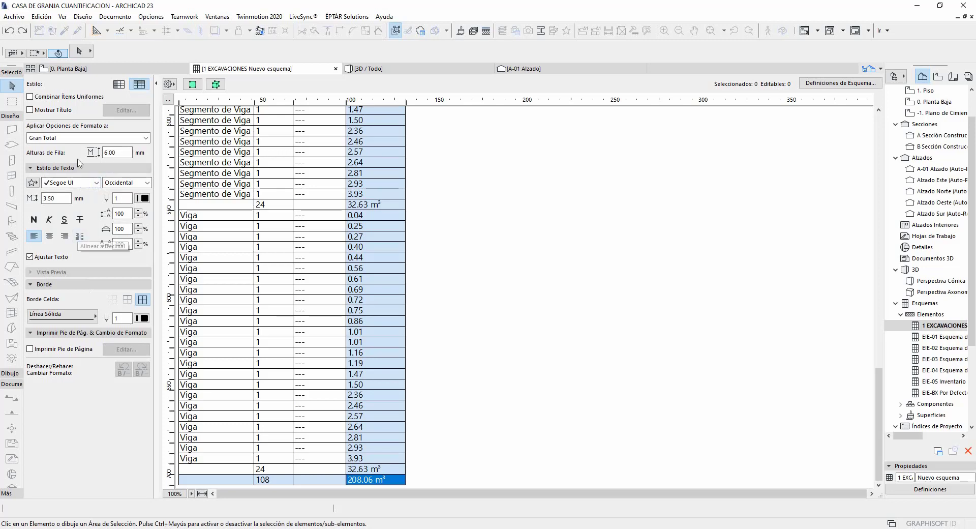
{"action": "left_click", "coordinate": [145, 198]}
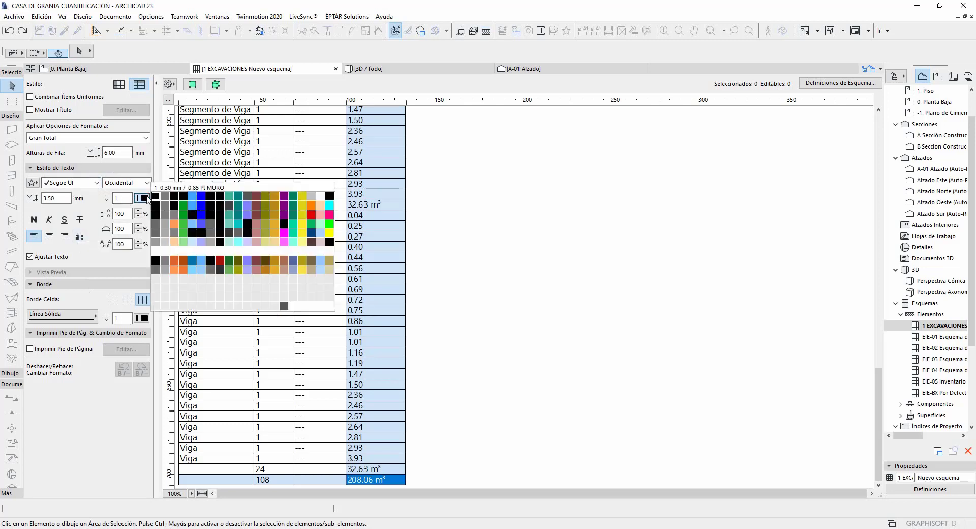
{"action": "left_click", "coordinate": [312, 215]}
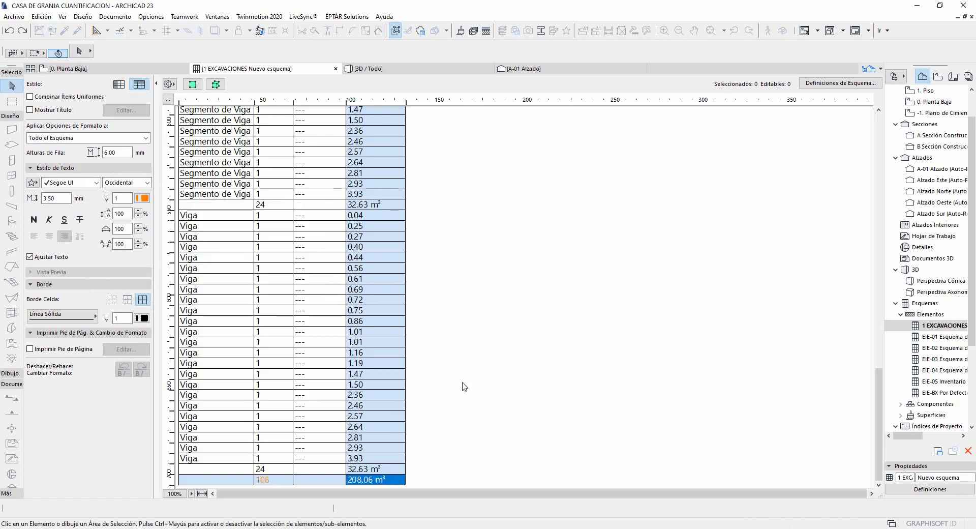
{"action": "left_click", "coordinate": [463, 385]}
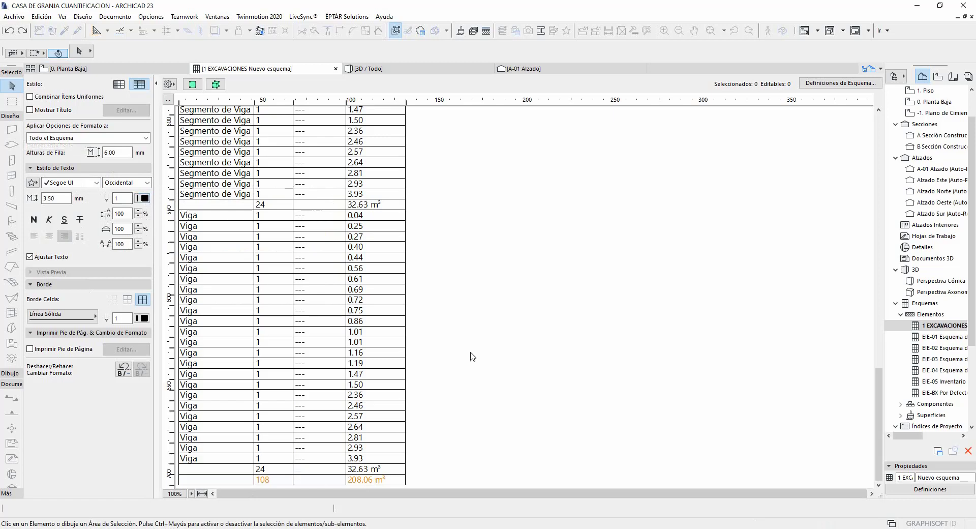
Combine uniform items in the schedule and show a title above each element type, comparing the table with titles on and off
{"action": "scroll", "coordinate": [429, 323], "scroll_direction": "up", "scroll_amount": 10}
{"action": "scroll", "coordinate": [445, 276], "scroll_direction": "up", "scroll_amount": 5}
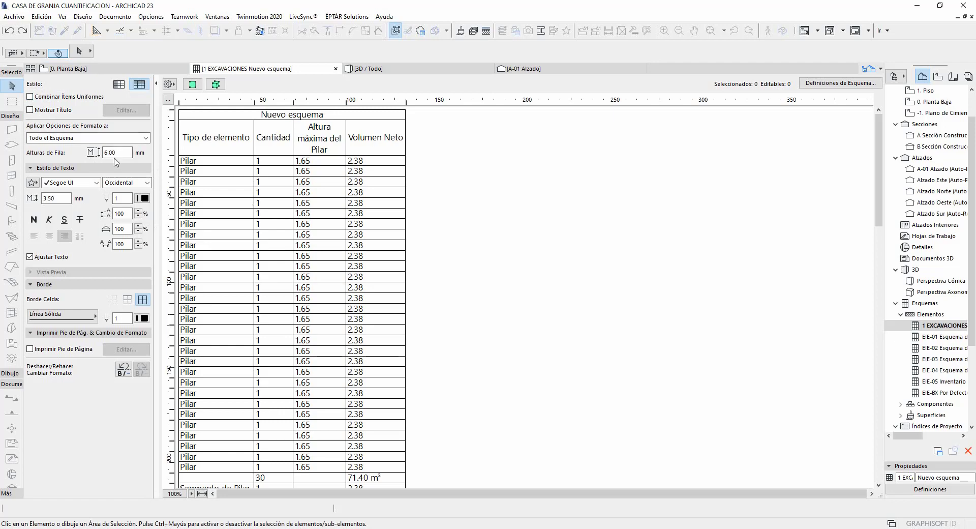
{"action": "left_click", "coordinate": [30, 97]}
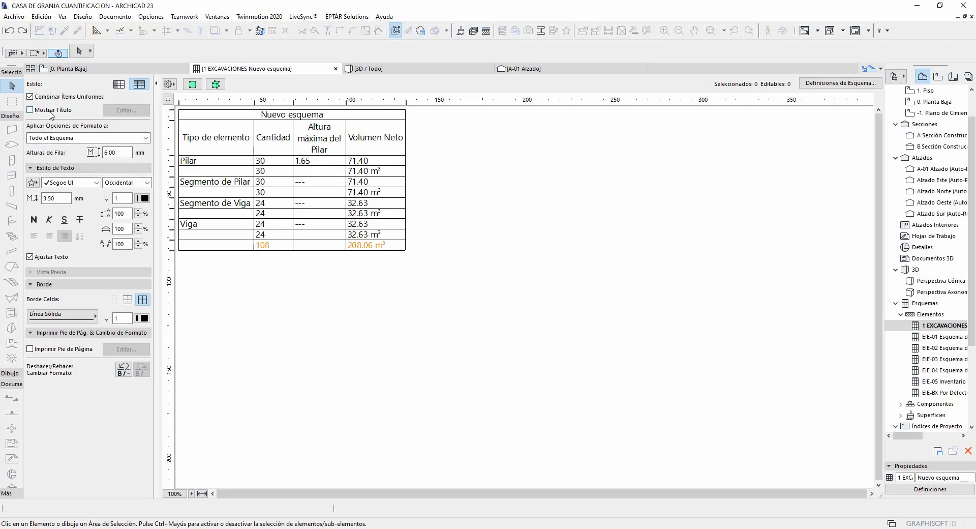
{"action": "left_click", "coordinate": [30, 111]}
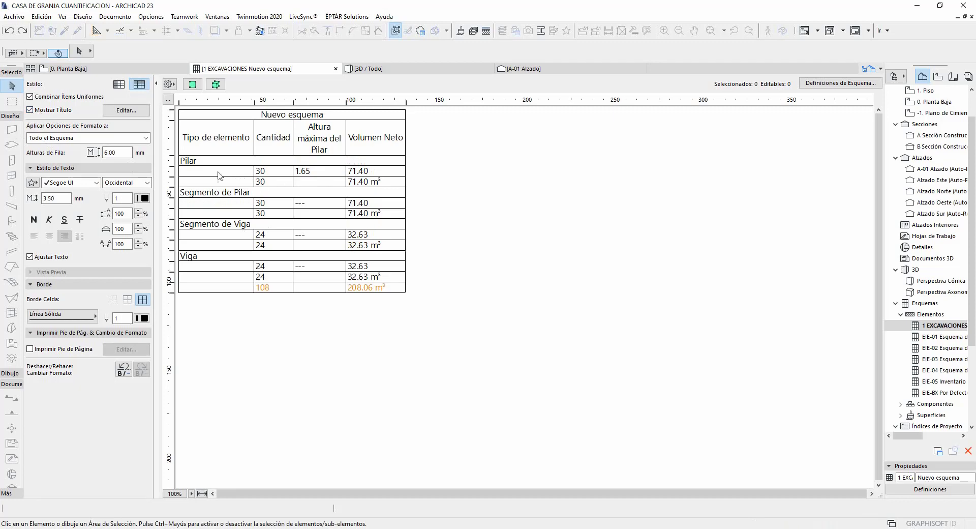
{"action": "left_click", "coordinate": [30, 110]}
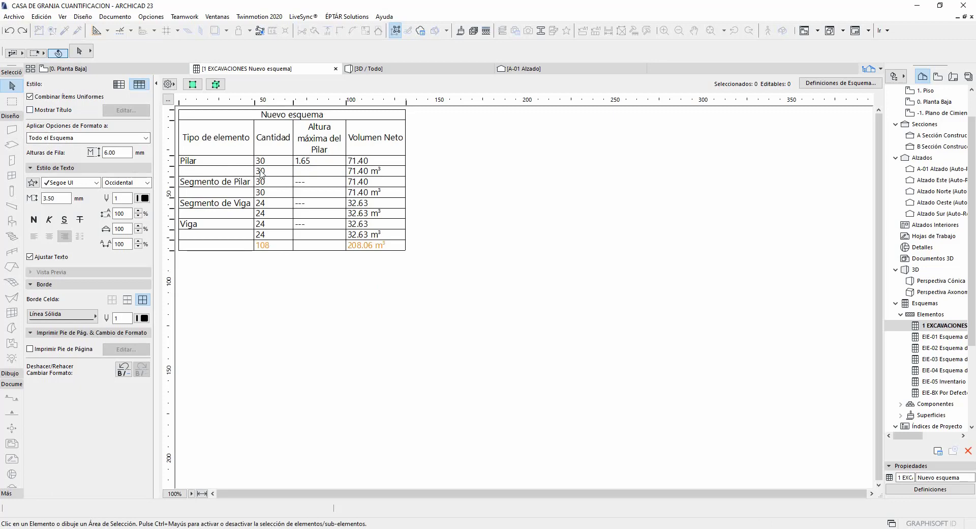
{"action": "left_click", "coordinate": [30, 110]}
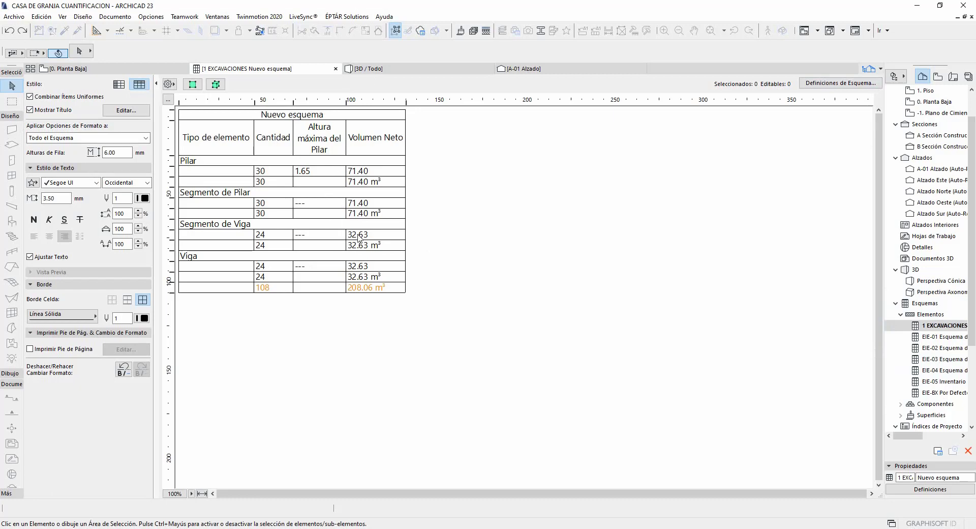
Save the excavation schedule to the desktop as the Excel workbook 1 EXCAVACIONES Nuevo esquema.xlsx
{"action": "left_click", "coordinate": [15, 17]}
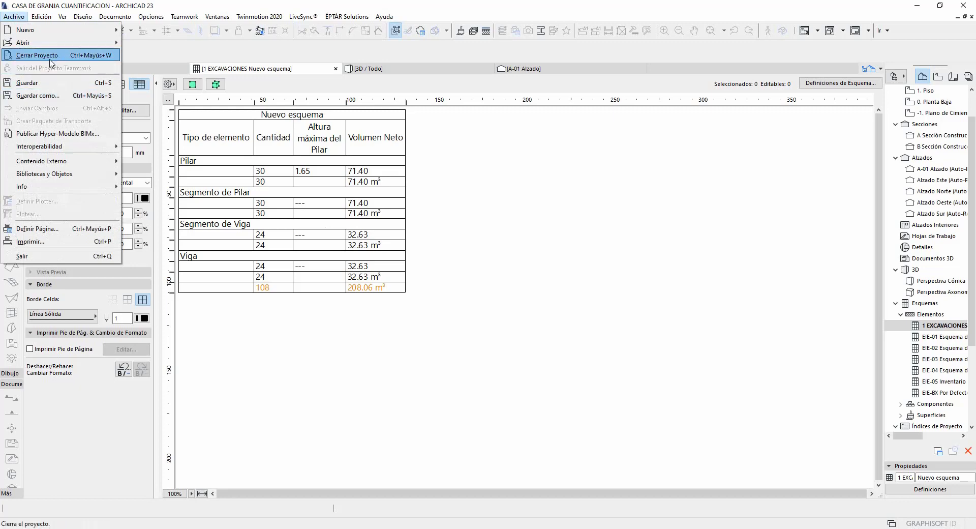
{"action": "left_click", "coordinate": [51, 97]}
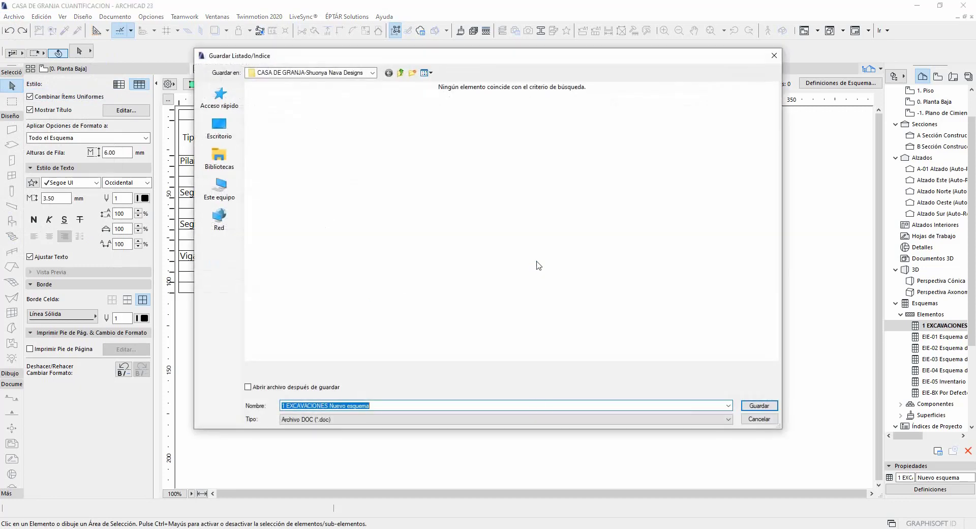
{"action": "left_click", "coordinate": [417, 418]}
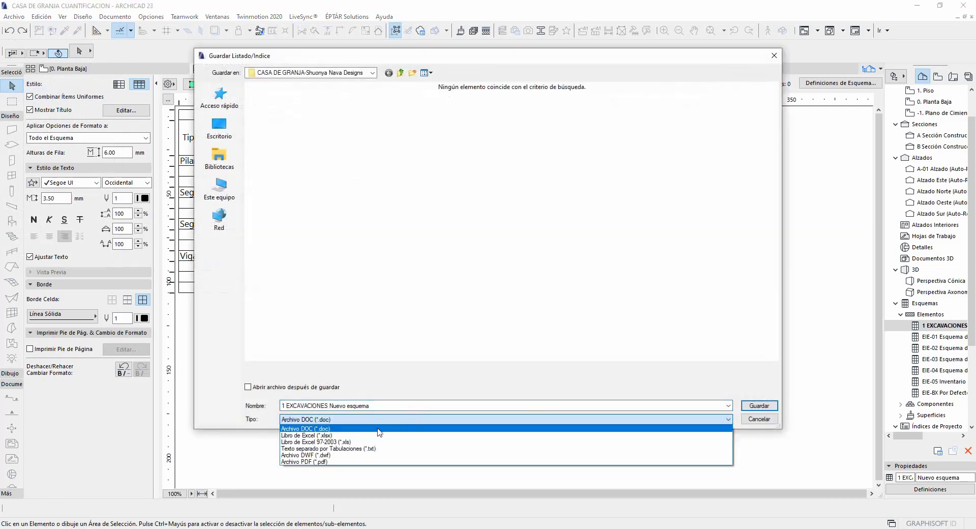
{"action": "left_click", "coordinate": [342, 436]}
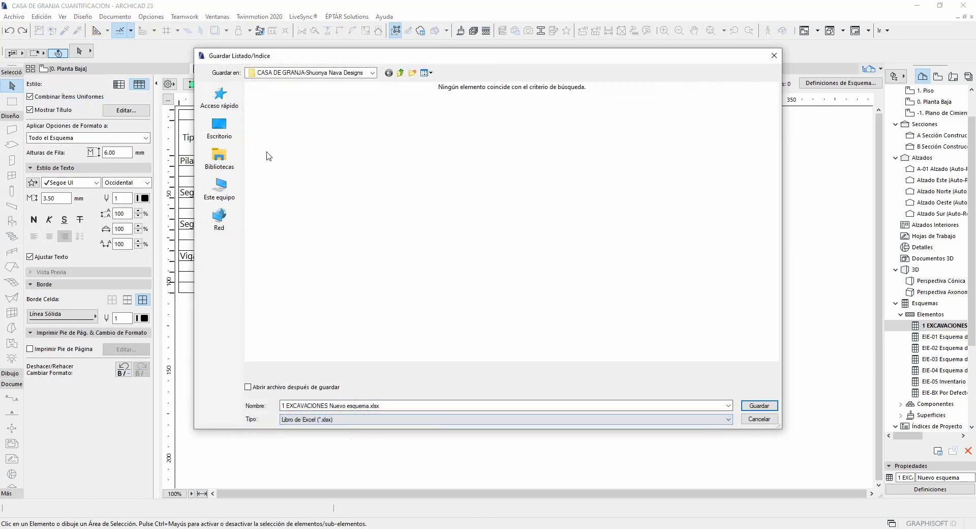
{"action": "left_click", "coordinate": [222, 131]}
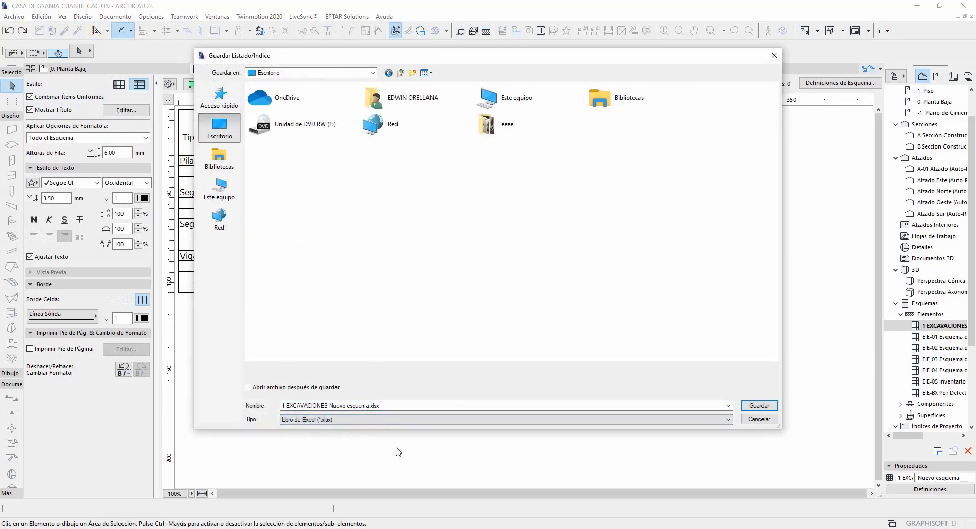
{"action": "left_click", "coordinate": [760, 405]}
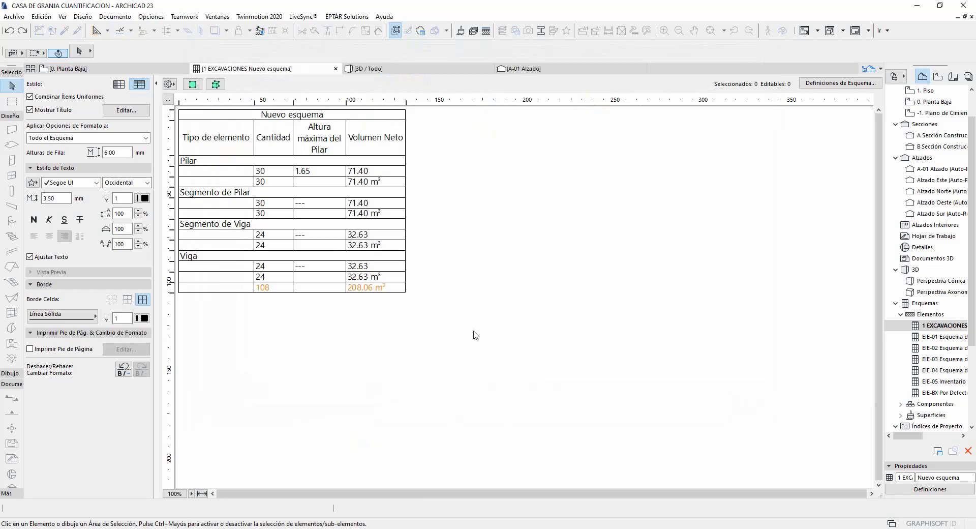
Open the exported workbook 1 EXCAVACIONES Nuevo esquema.xlsx from the desktop in Excel and maximize its window
{"action": "key", "text": "super+d"}
{"action": "right_click", "coordinate": [363, 176]}
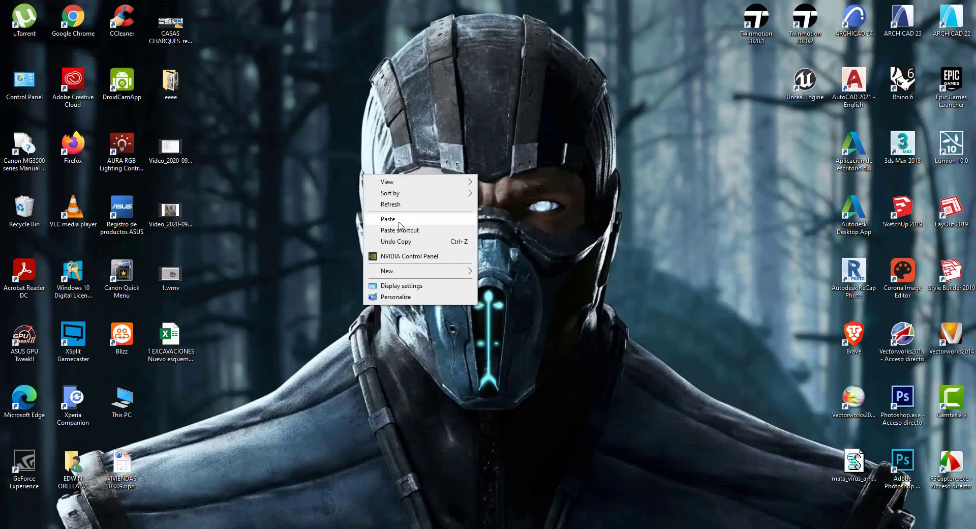
{"action": "left_click", "coordinate": [403, 205]}
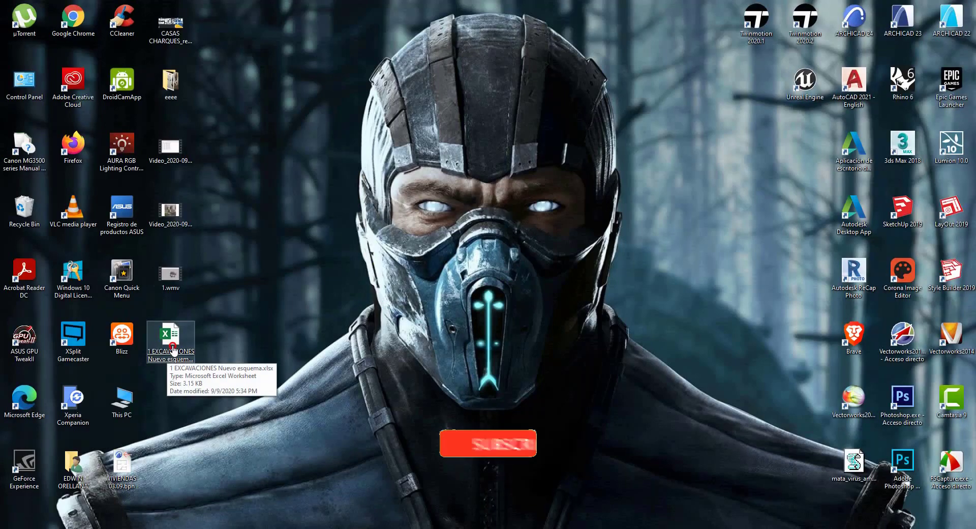
{"action": "double_click", "coordinate": [168, 356]}
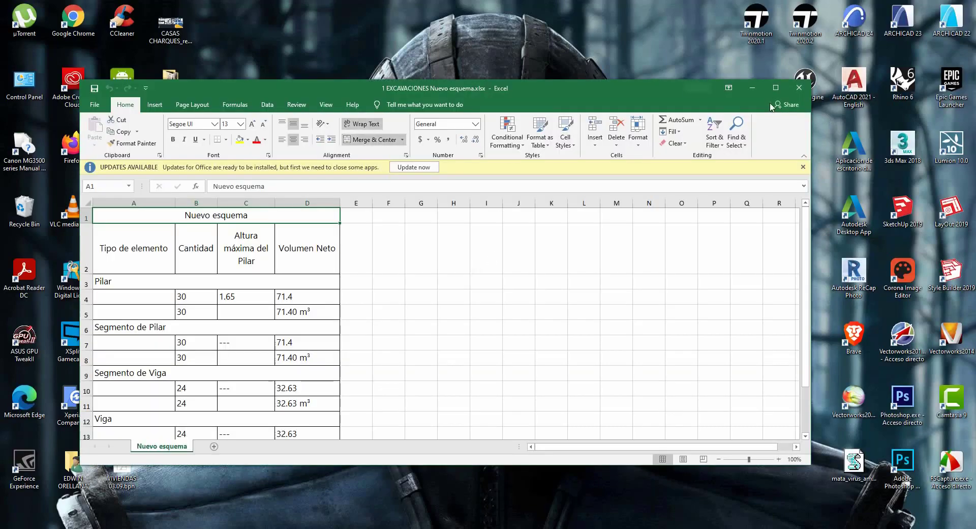
{"action": "left_click", "coordinate": [775, 90]}
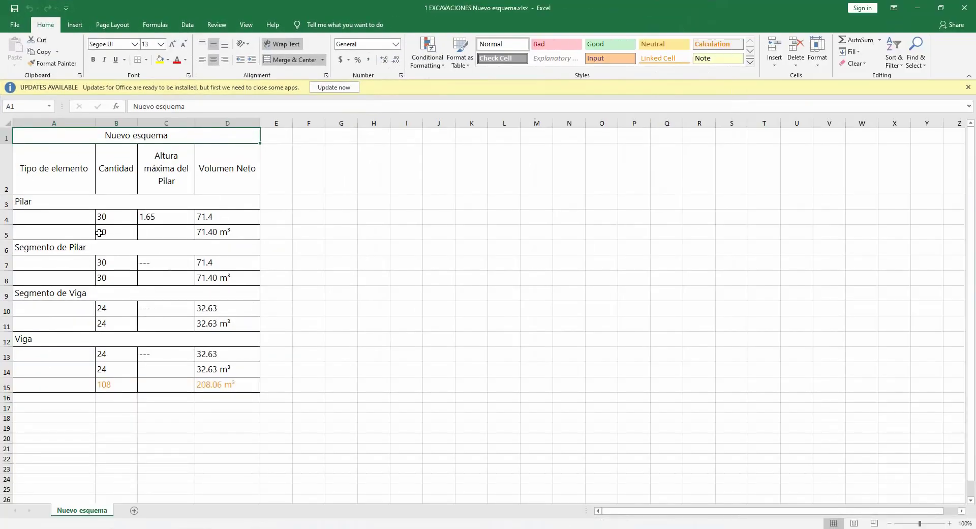
Try overwriting the first Pilar net volume in cell D4 with HJUK, clear it, and undo the edit
{"action": "left_click", "coordinate": [236, 234]}
{"action": "left_click", "coordinate": [205, 213]}
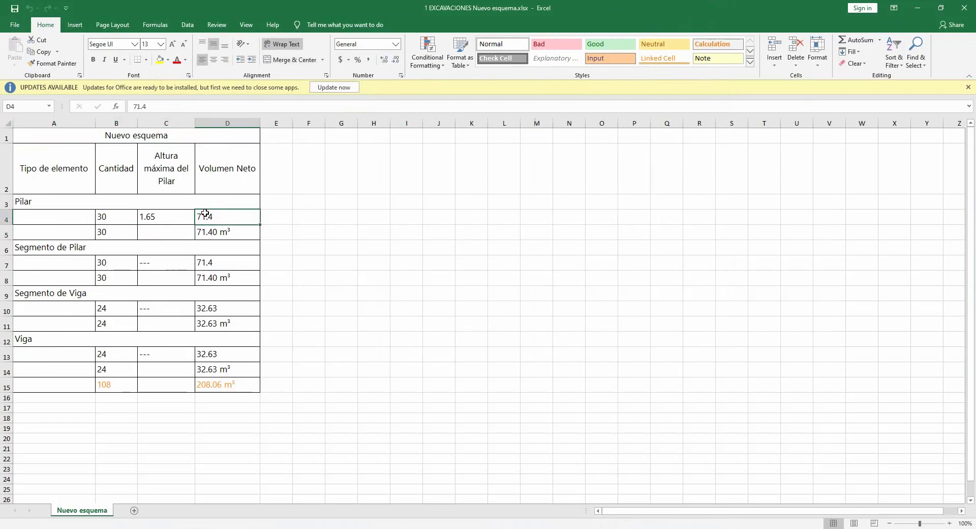
{"action": "type", "text": "HJUK"}
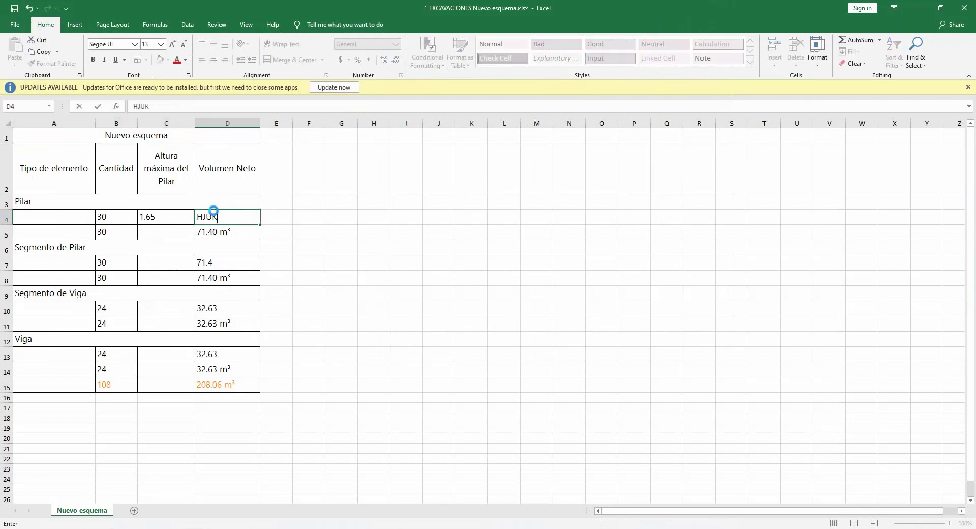
{"action": "key", "text": "BackSpace"}
{"action": "key", "text": "BackSpace"}
{"action": "key", "text": "BackSpace"}
{"action": "key", "text": "BackSpace"}
{"action": "left_click", "coordinate": [344, 243]}
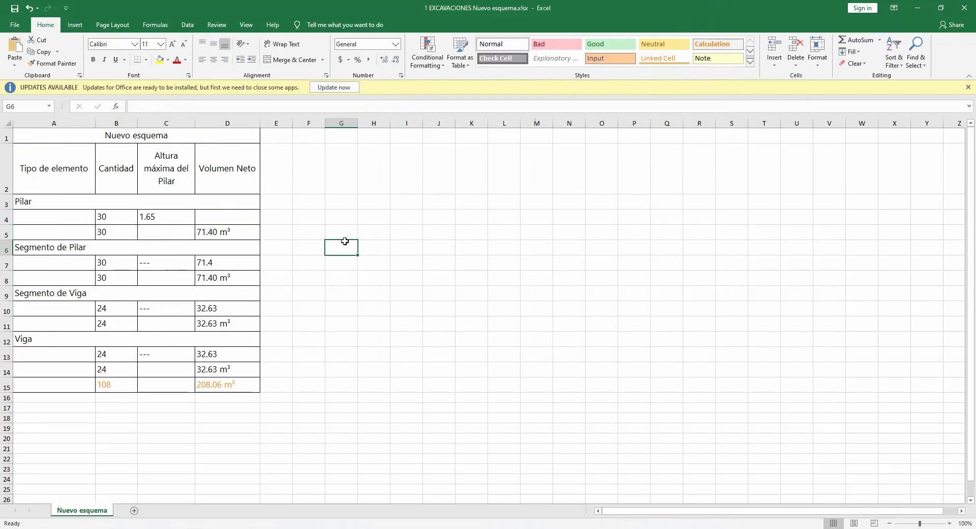
{"action": "key", "text": "ctrl+z"}
{"action": "left_click", "coordinate": [319, 283]}
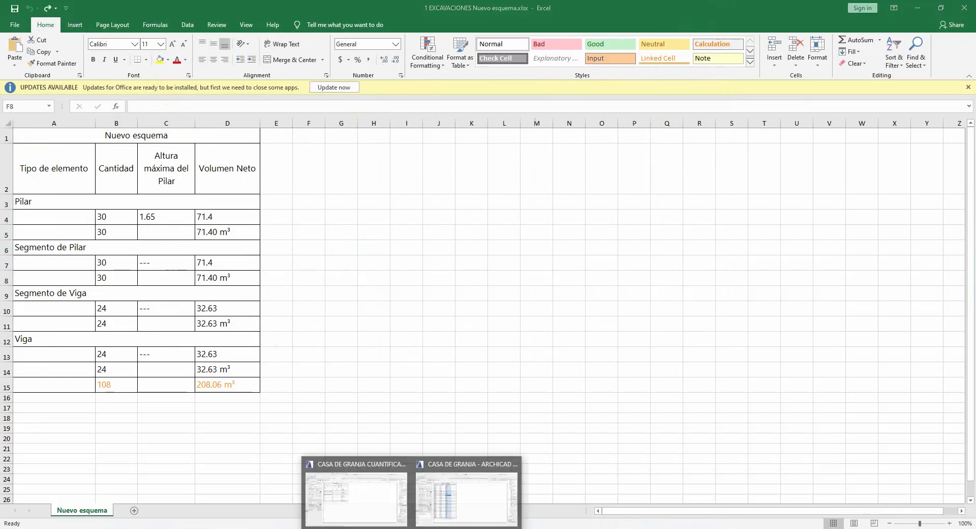
Switch back to the CASA DE GRANJA CUANTIFICACION project in Archicad
{"action": "left_click", "coordinate": [464, 491]}
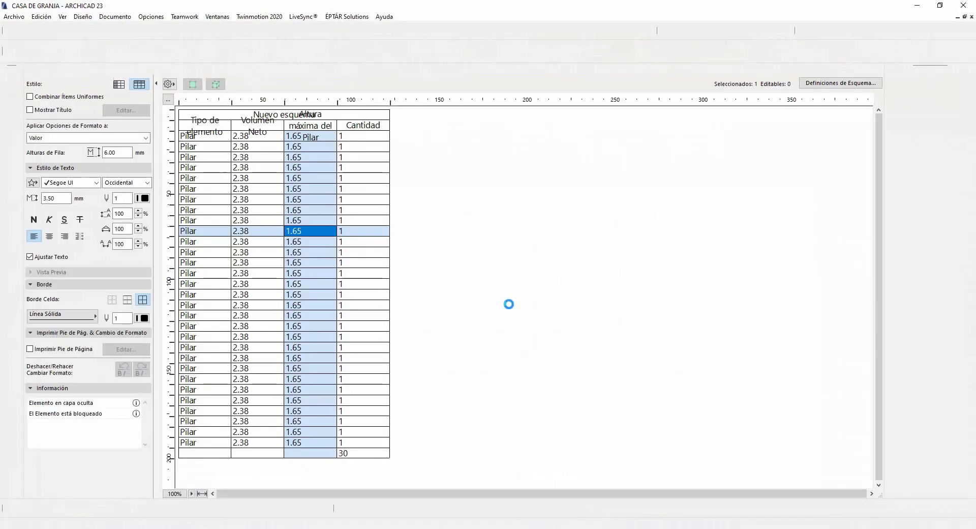
{"action": "left_click", "coordinate": [478, 296]}
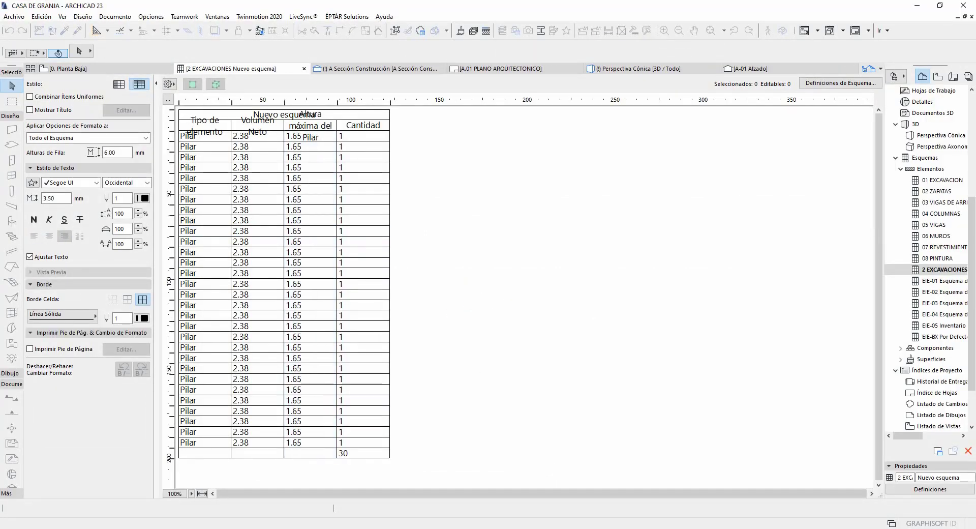
{"action": "left_click", "coordinate": [477, 492]}
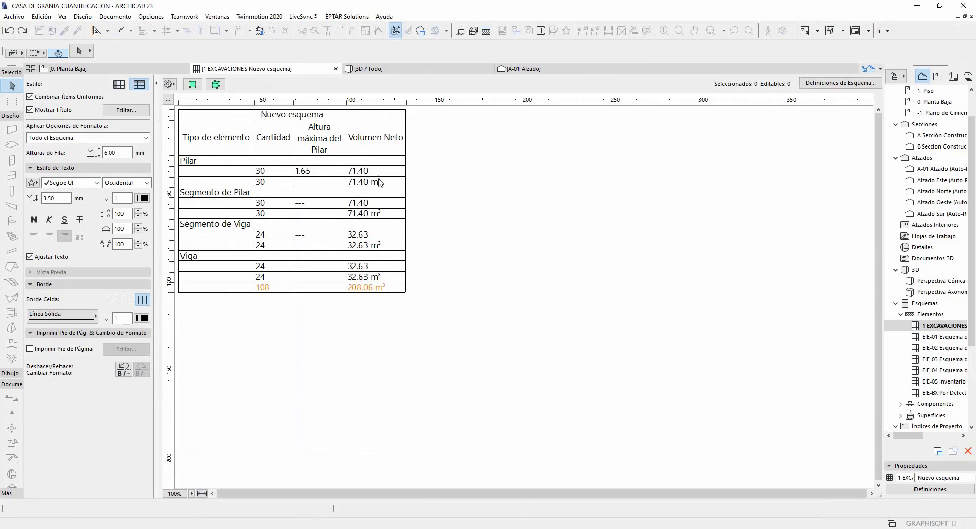
Replace the schedule's main heading with COMPUTOS METRICOS EXCAVACIONES
{"action": "left_click", "coordinate": [317, 118]}
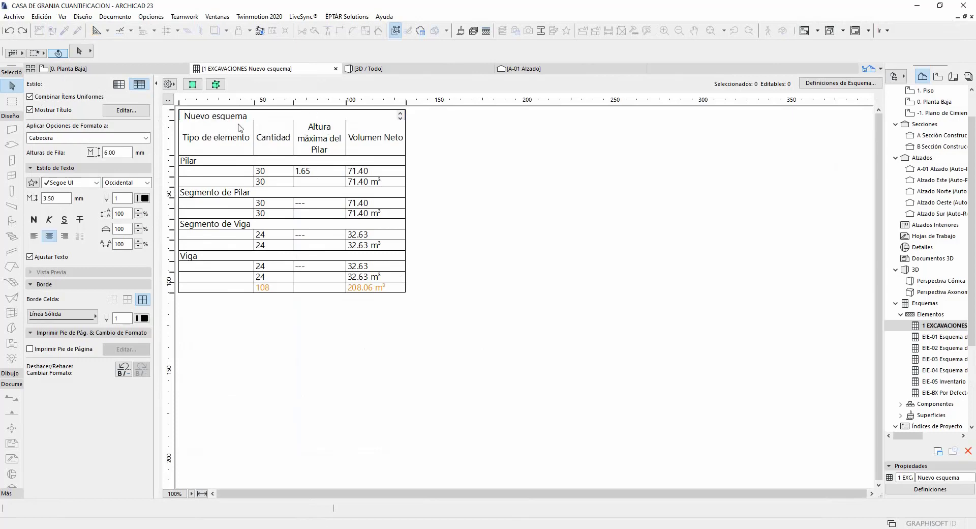
{"action": "key", "text": "ctrl+a"}
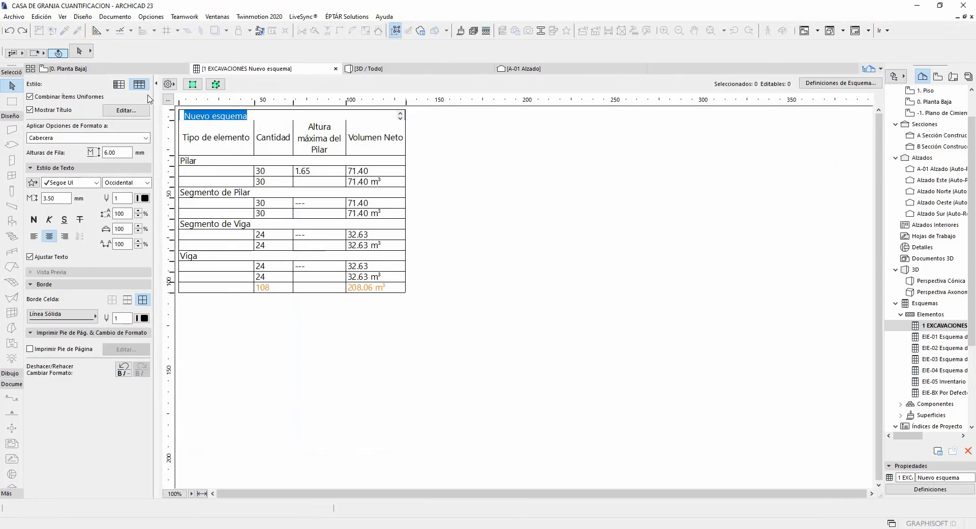
{"action": "type", "text": "COMPUTOS ME"}
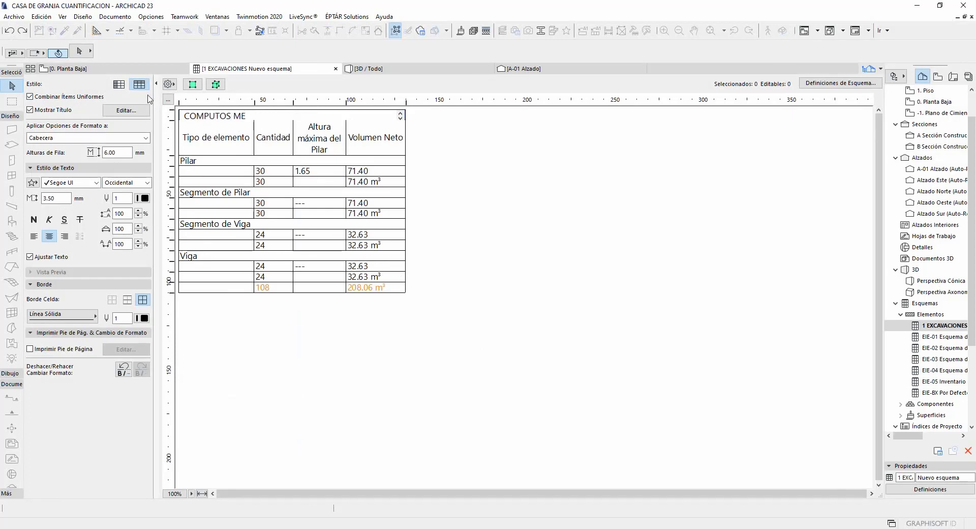
{"action": "type", "text": "TRICOS EXCAVACIONES"}
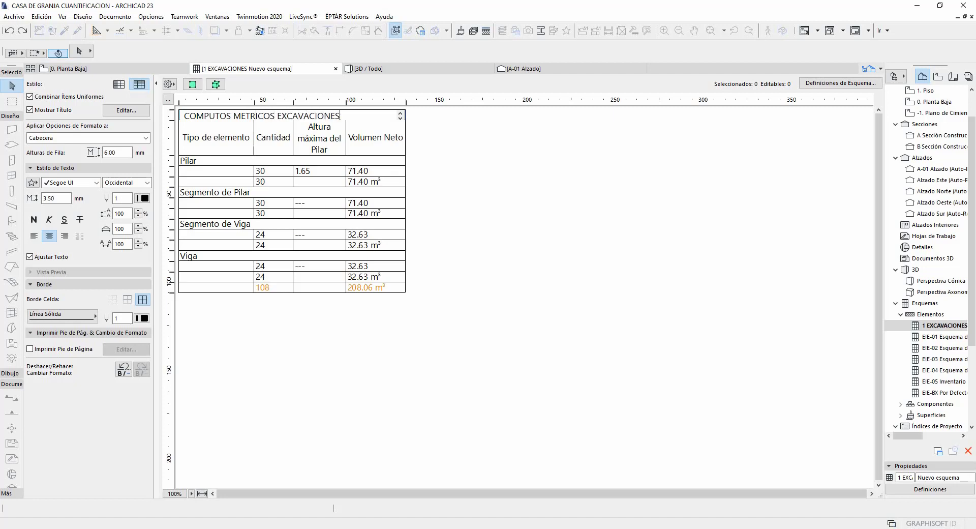
{"action": "left_click", "coordinate": [517, 274]}
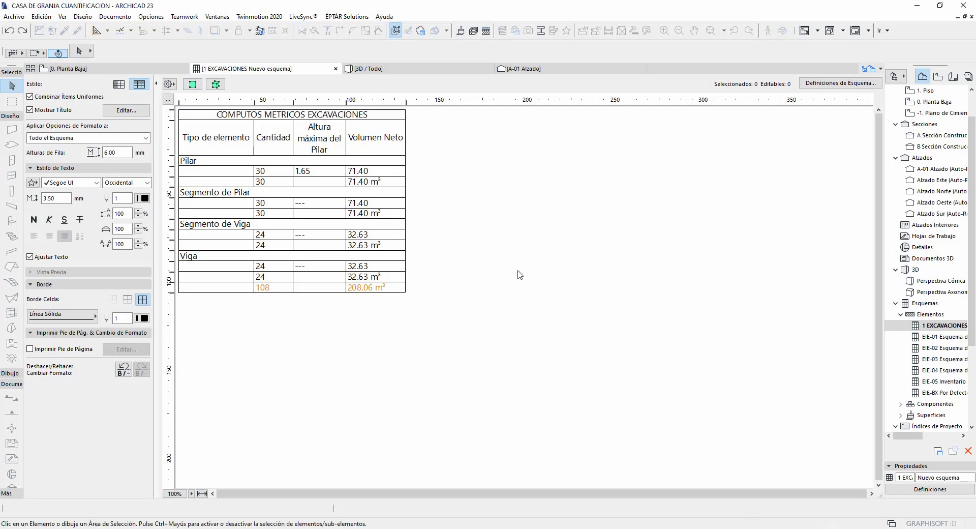
Set the text pen of the schedule's heading rows to magenta pen 60
{"action": "left_click", "coordinate": [302, 116]}
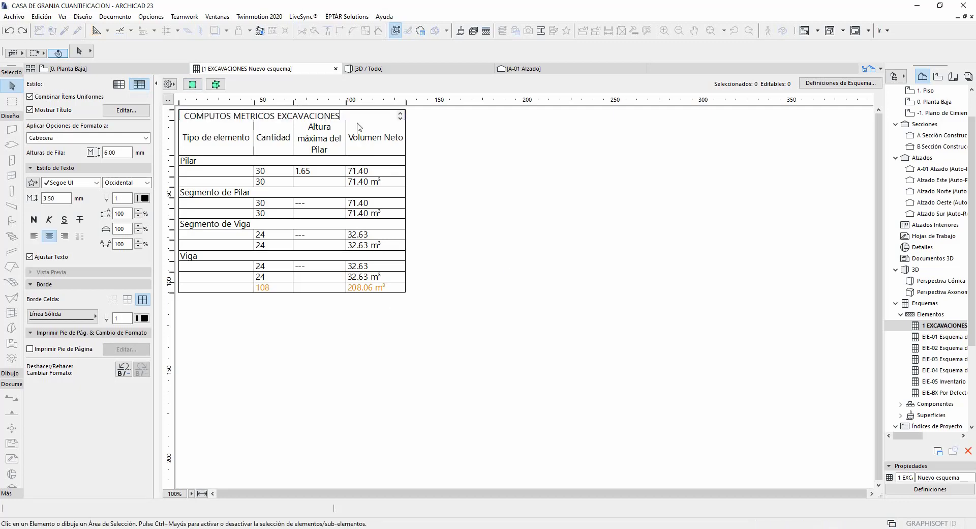
{"action": "left_click", "coordinate": [201, 116]}
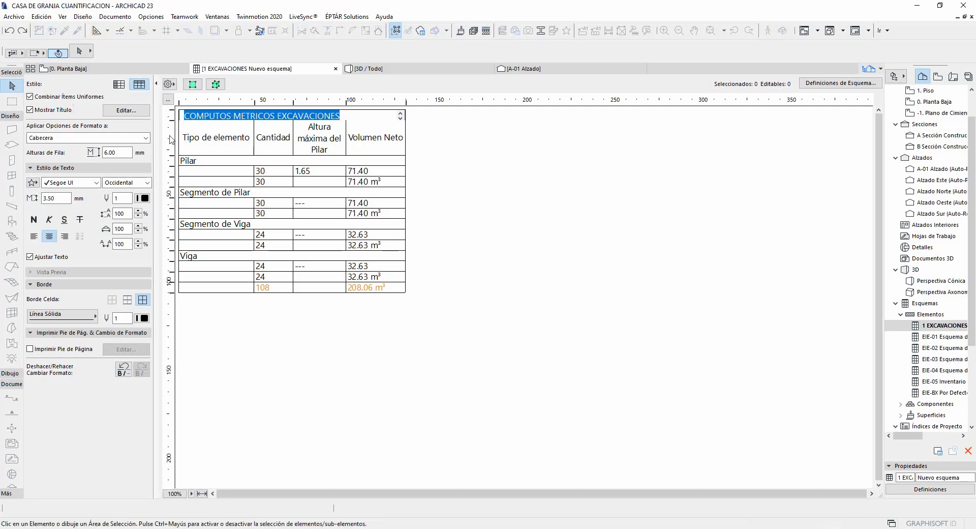
{"action": "left_click", "coordinate": [144, 198]}
{"action": "left_click", "coordinate": [329, 218]}
{"action": "left_click", "coordinate": [478, 235]}
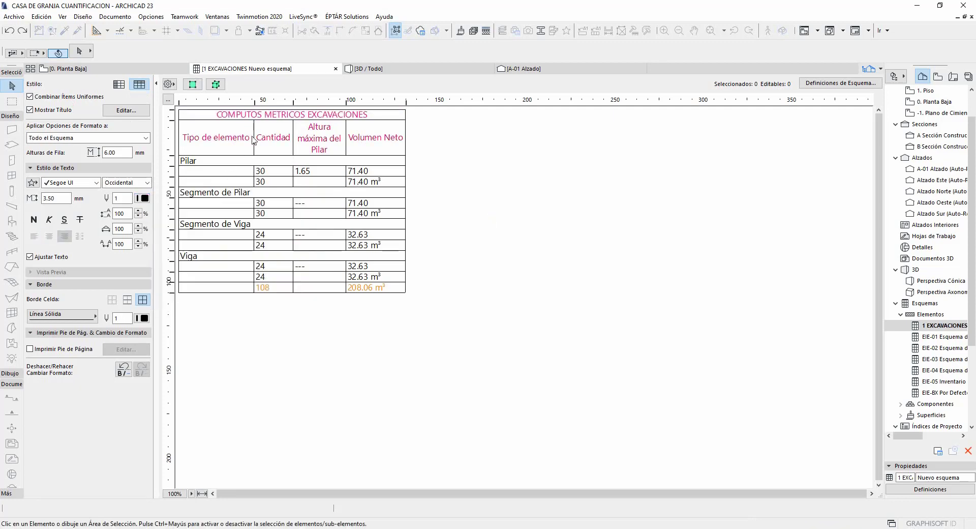
Shorten the Tipo de elemento column heading to "T .elemento"
{"action": "left_click", "coordinate": [273, 139]}
{"action": "left_click", "coordinate": [217, 144]}
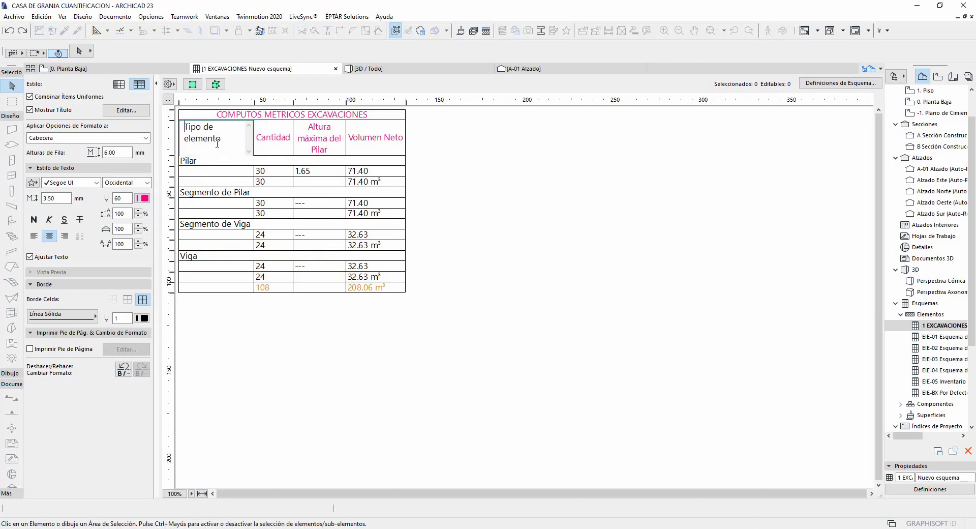
{"action": "left_click_drag", "start_coordinate": [216, 128], "coordinate": [187, 127]}
{"action": "key", "text": "Delete"}
{"action": "type", "text": "."}
{"action": "left_click", "coordinate": [412, 220]}
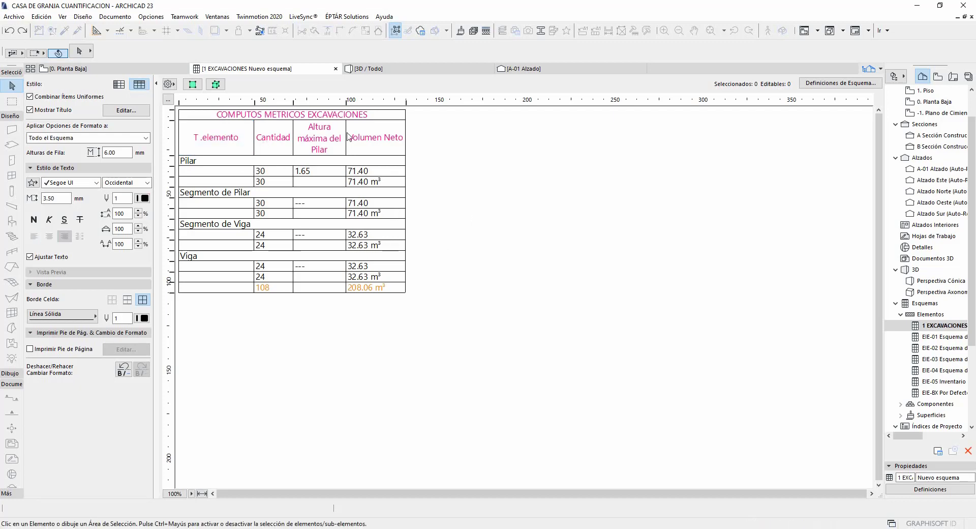
Shorten the Altura máxima del Pilar column heading to "H - Pilar"
{"action": "left_click", "coordinate": [321, 143]}
{"action": "left_click", "coordinate": [317, 138]}
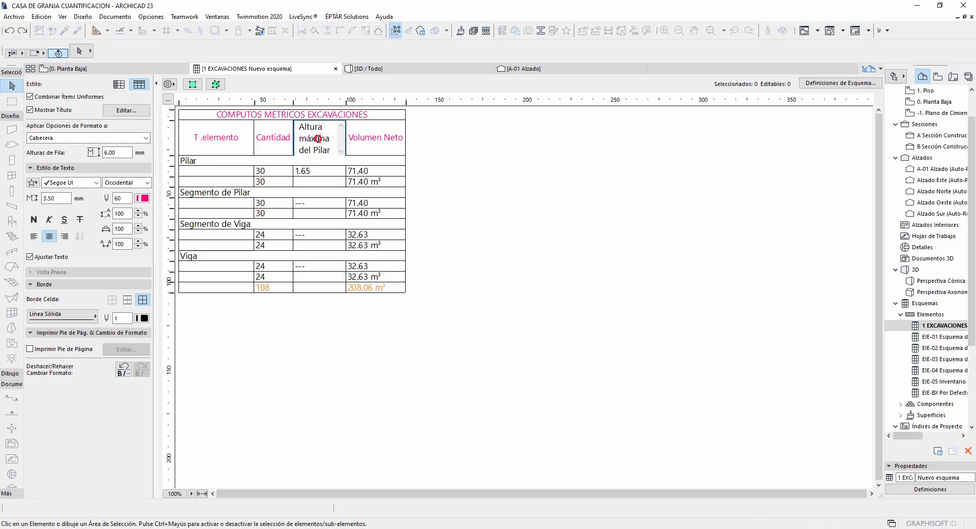
{"action": "left_click_drag", "start_coordinate": [318, 138], "coordinate": [291, 126]}
{"action": "type", "text": "H"}
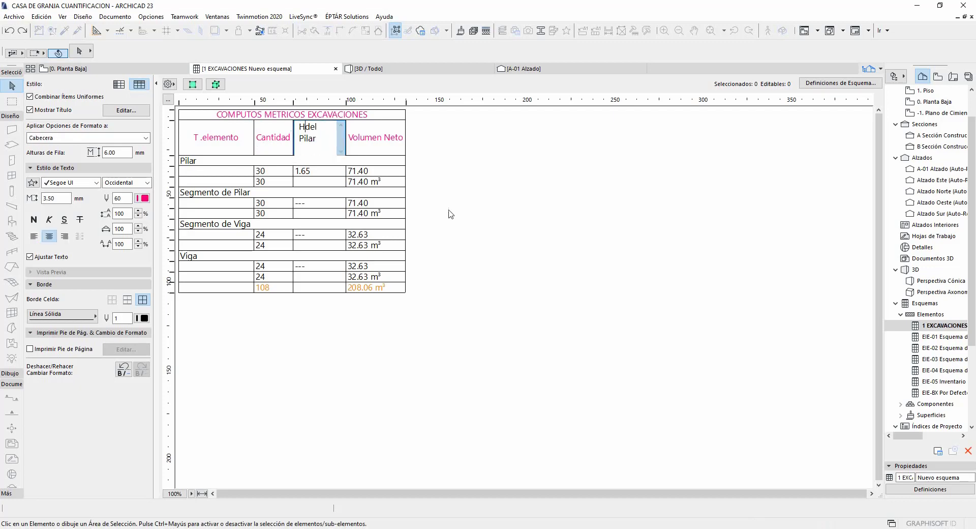
{"action": "key", "text": "Delete"}
{"action": "key", "text": "Delete"}
{"action": "key", "text": "Delete"}
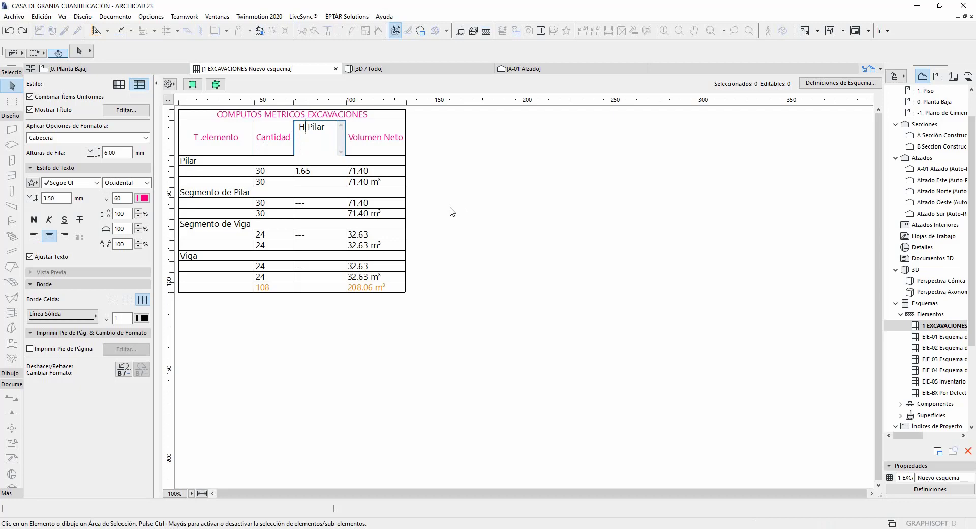
{"action": "type", "text": "-"}
{"action": "left_click", "coordinate": [306, 126]}
{"action": "left_click", "coordinate": [437, 172]}
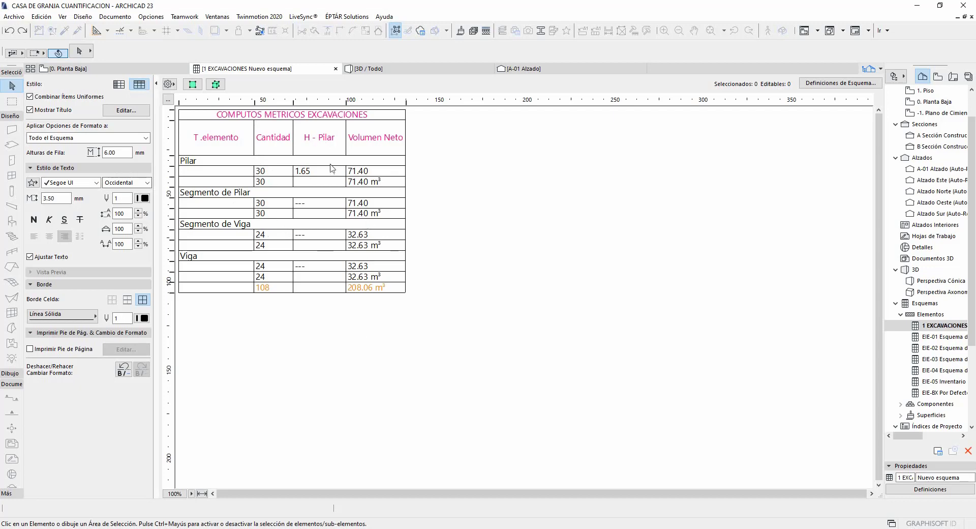
Add the general Altura field to the schedule definition of 1 EXCAVACIONES
{"action": "left_click", "coordinate": [374, 204]}
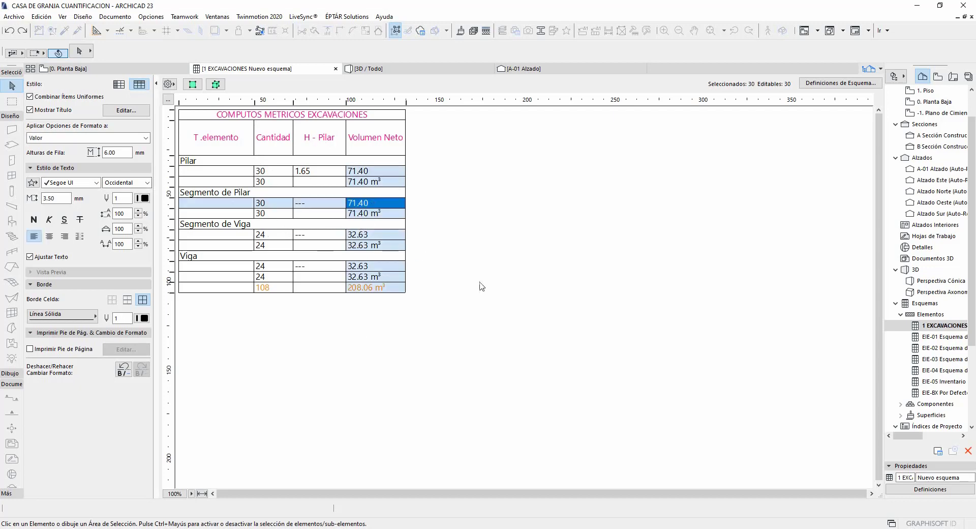
{"action": "left_click", "coordinate": [488, 299]}
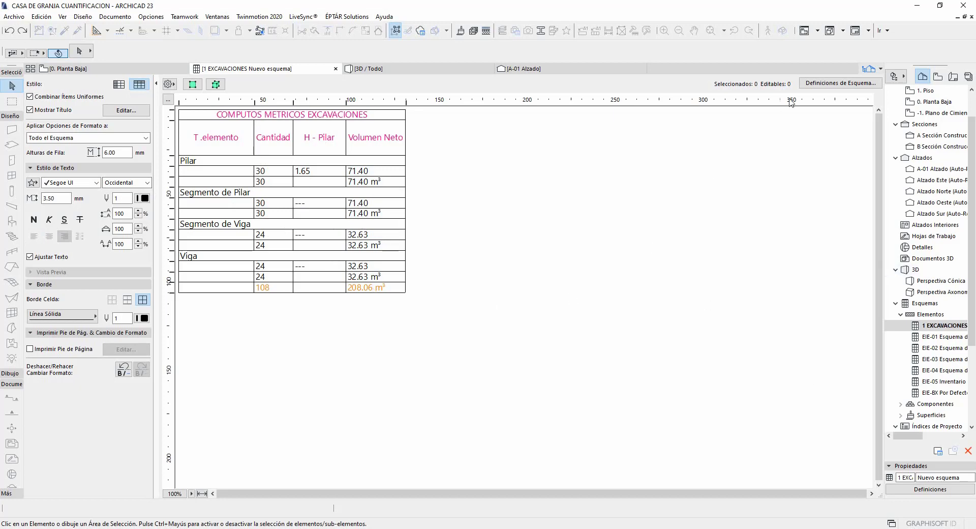
{"action": "left_click", "coordinate": [820, 83]}
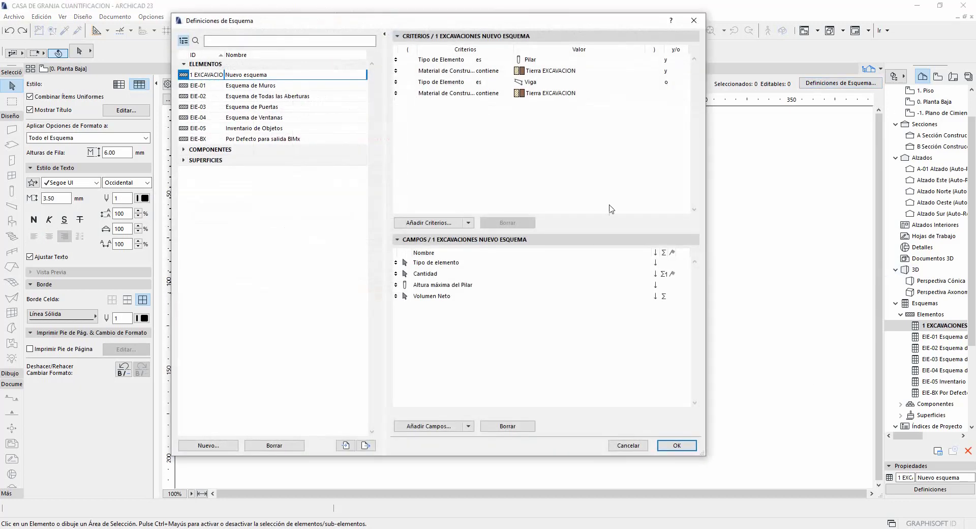
{"action": "left_click_drag", "start_coordinate": [556, 22], "coordinate": [523, 25]}
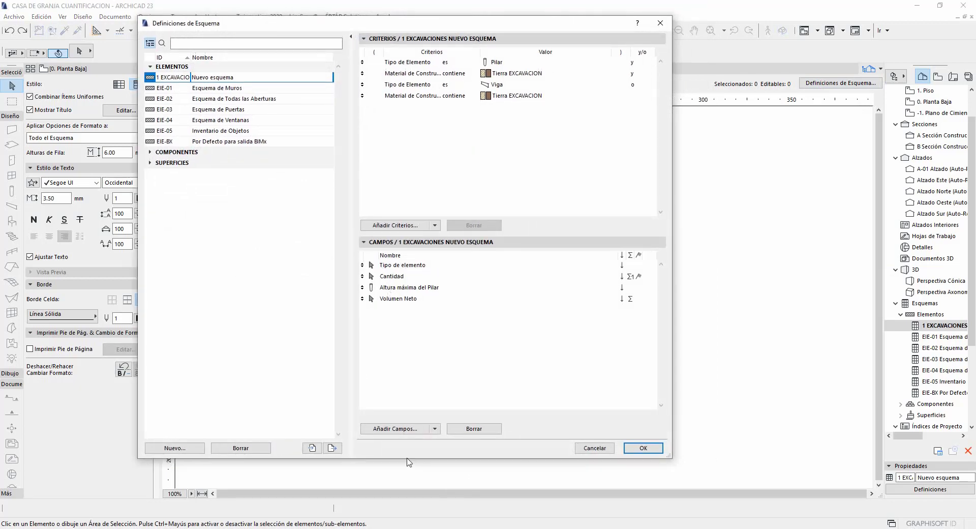
{"action": "left_click", "coordinate": [413, 429]}
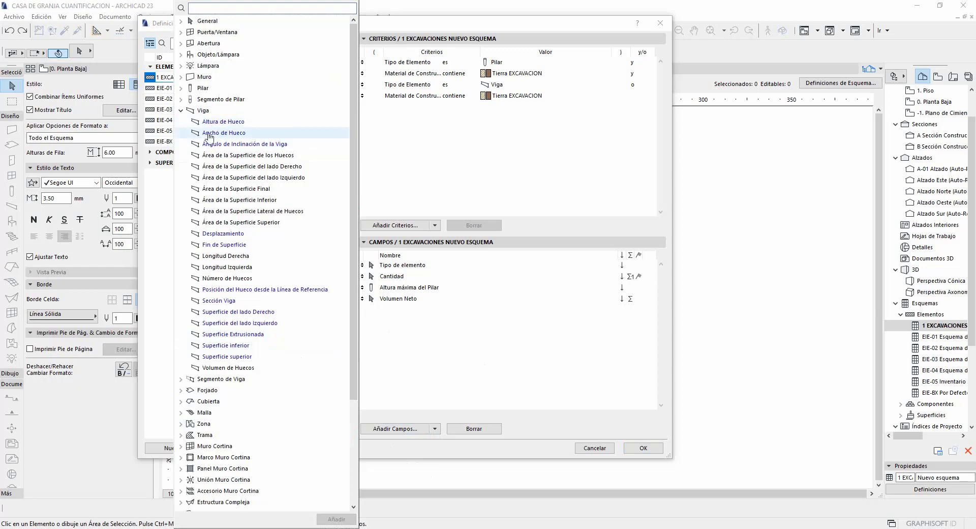
{"action": "left_click", "coordinate": [181, 21]}
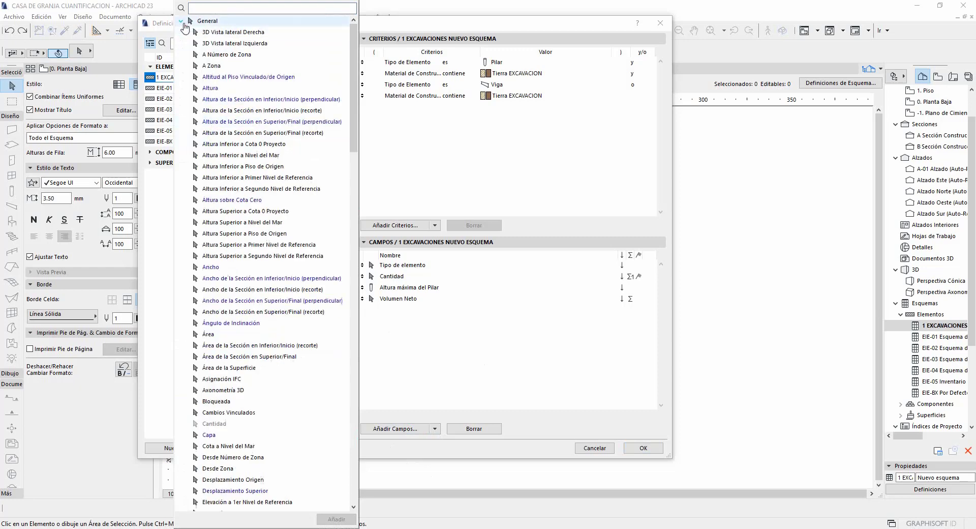
{"action": "double_click", "coordinate": [212, 89]}
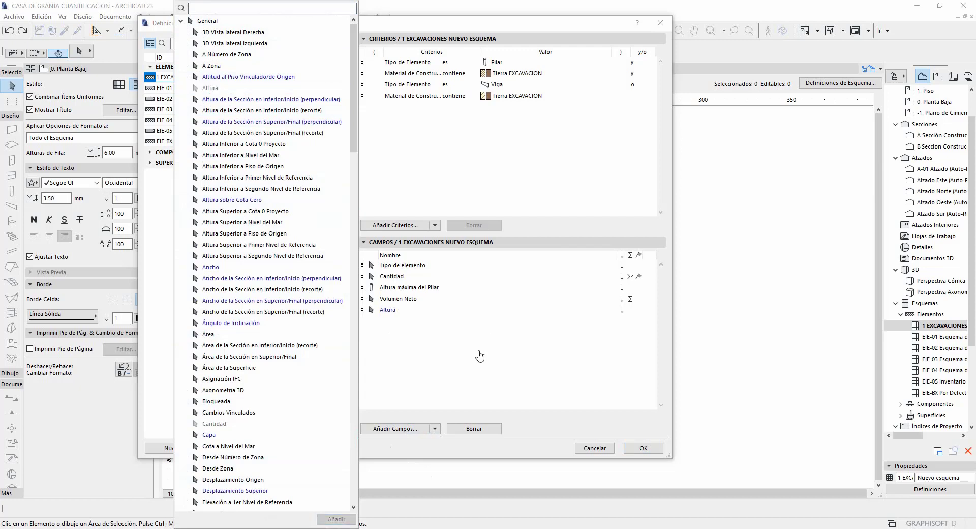
{"action": "left_click", "coordinate": [478, 356]}
Move the Altura field between Cantidad and Altura máxima del Pilar, and apply the schedule definition
{"action": "left_click", "coordinate": [387, 310]}
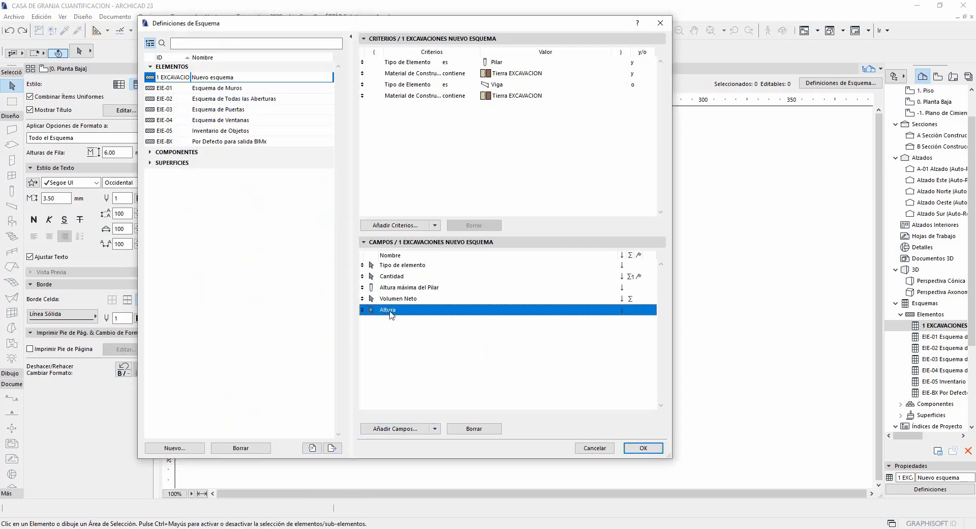
{"action": "left_click_drag", "start_coordinate": [363, 310], "coordinate": [369, 292]}
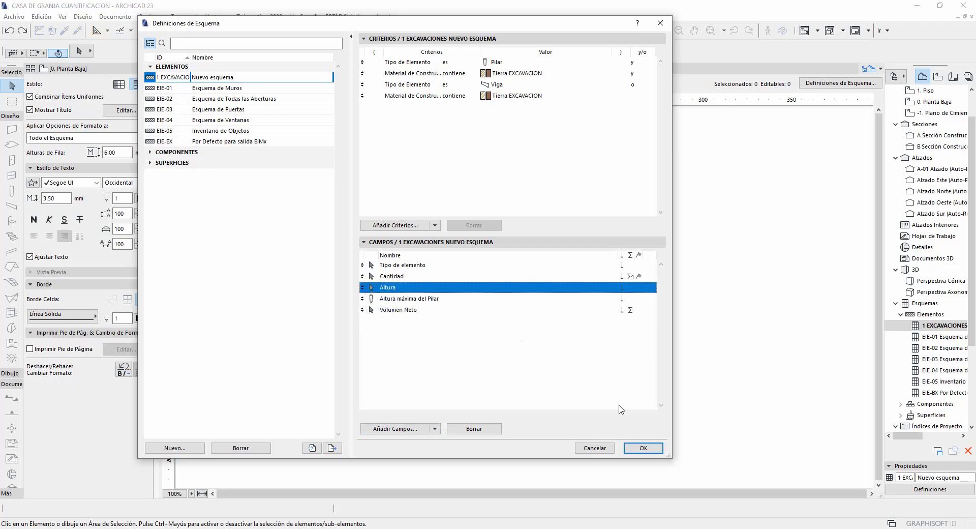
{"action": "left_click", "coordinate": [644, 448]}
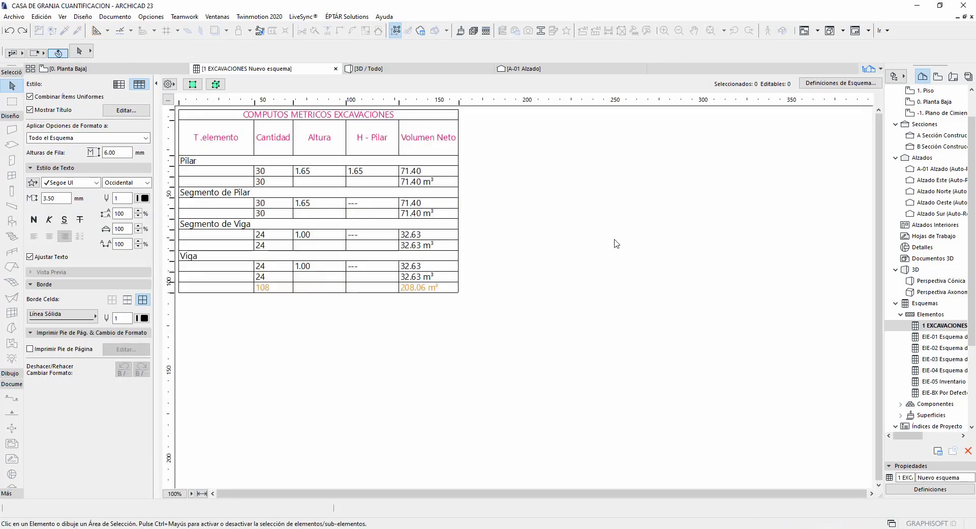
Set the Altura of the Pilar row to 5 in the schedule
{"action": "left_click", "coordinate": [319, 174]}
{"action": "left_click", "coordinate": [612, 311]}
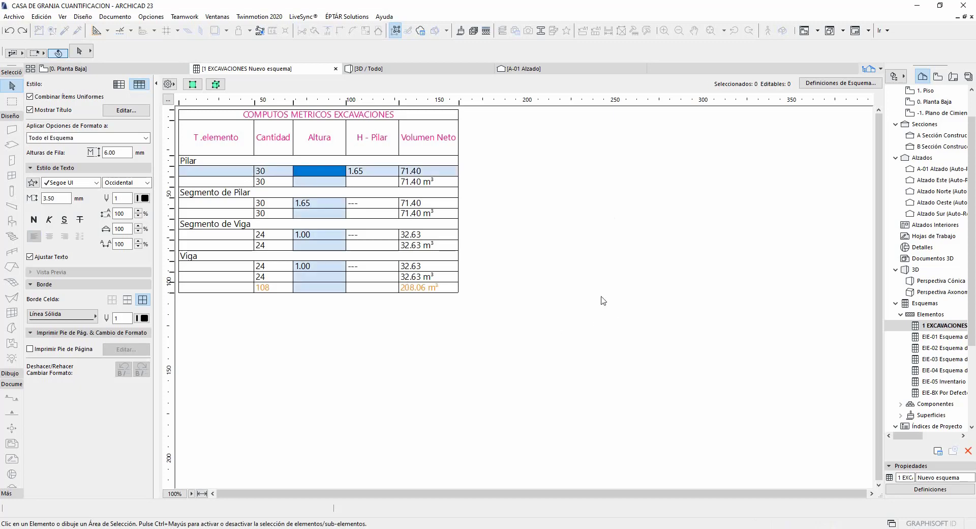
{"action": "left_click", "coordinate": [319, 171]}
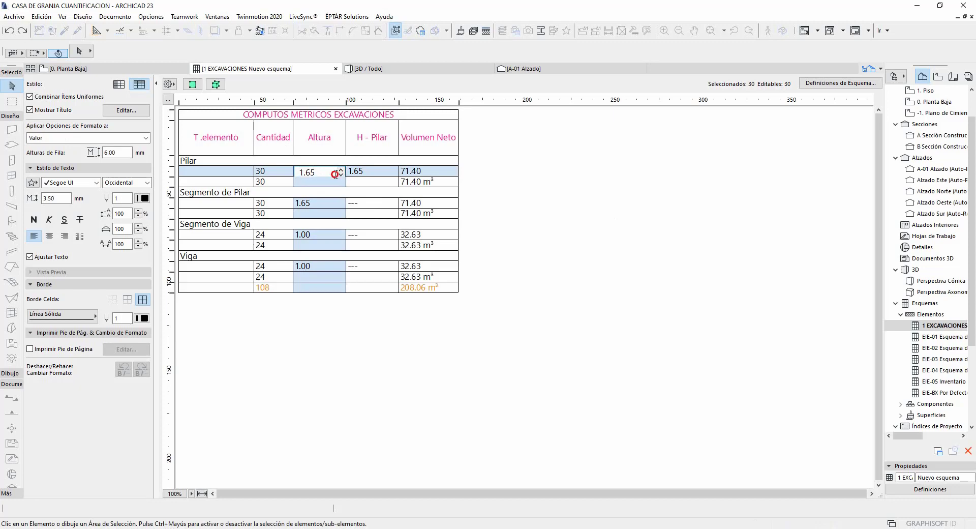
{"action": "left_click_drag", "start_coordinate": [335, 174], "coordinate": [279, 170]}
{"action": "type", "text": "5"}
{"action": "left_click", "coordinate": [532, 196]}
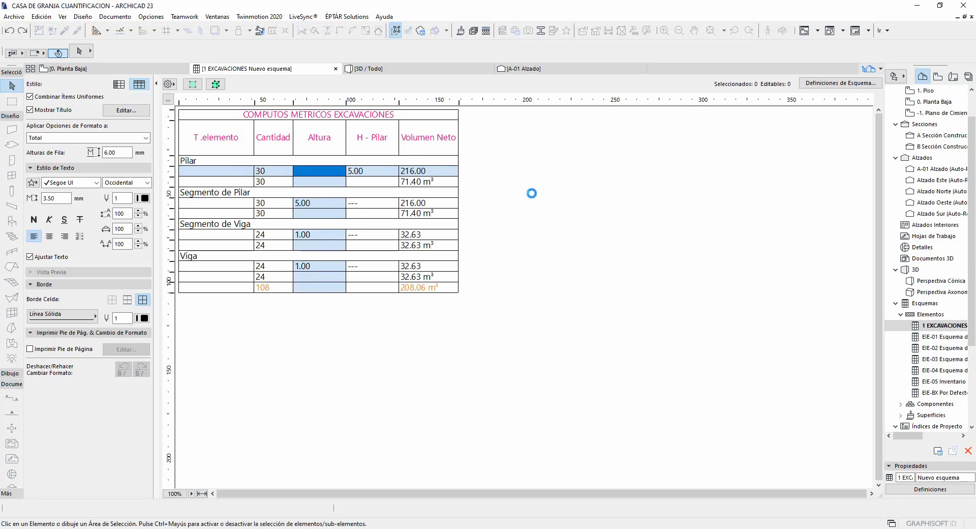
{"action": "left_click", "coordinate": [331, 172]}
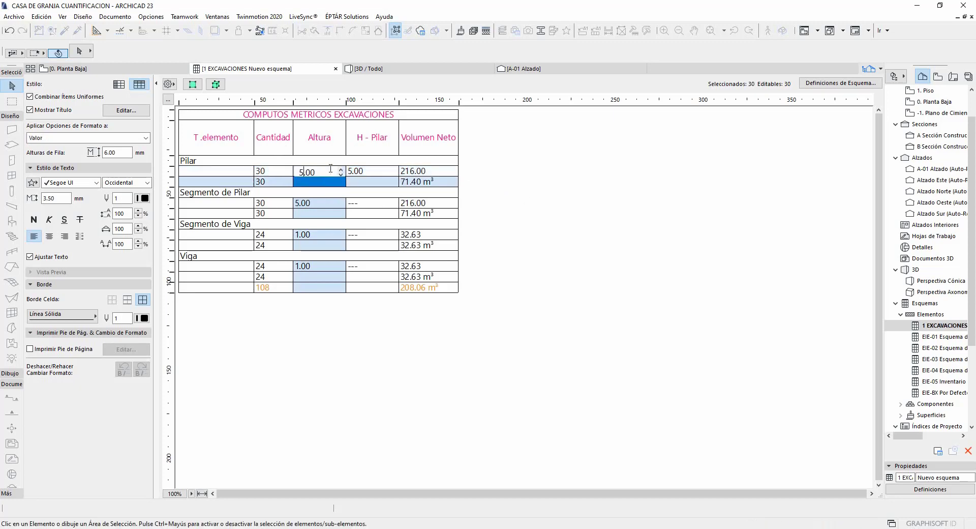
Examine the height of the excavation columns in the 3D view
{"action": "left_click", "coordinate": [384, 70]}
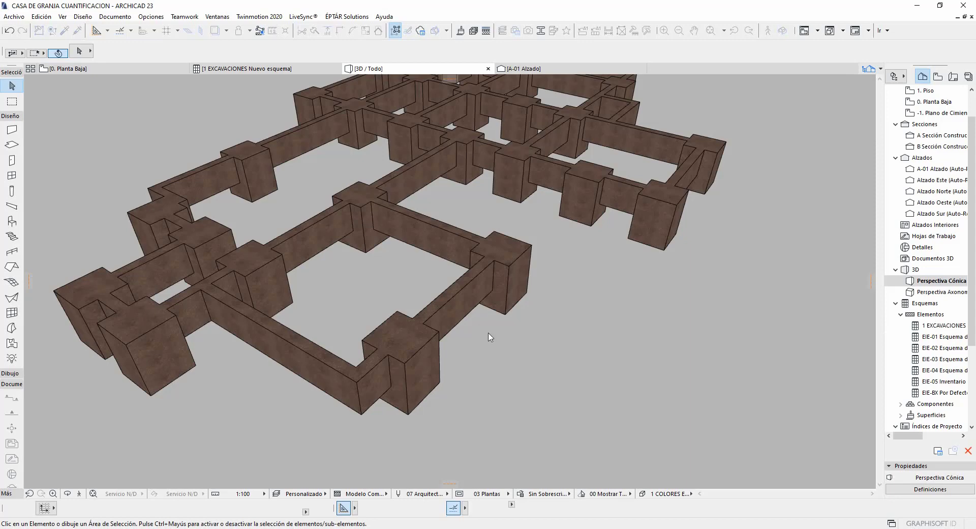
{"action": "scroll", "coordinate": [516, 341], "scroll_direction": "down", "scroll_amount": 6}
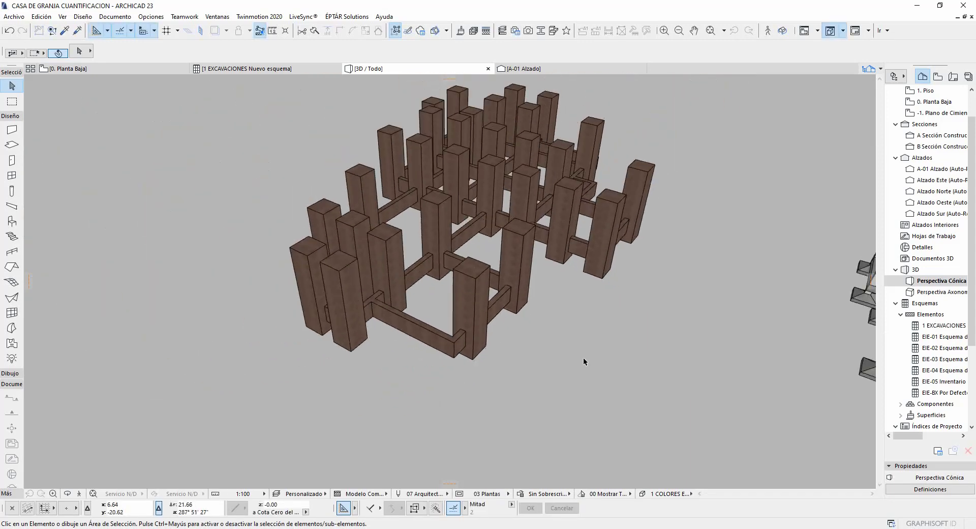
{"action": "middle_click_drag", "start_coordinate": [584, 357], "coordinate": [655, 325], "text": "shift"}
{"action": "scroll", "coordinate": [358, 350], "scroll_direction": "up", "scroll_amount": 4}
{"action": "scroll", "coordinate": [359, 349], "scroll_direction": "down", "scroll_amount": 4}
{"action": "scroll", "coordinate": [631, 342], "scroll_direction": "up", "scroll_amount": 2}
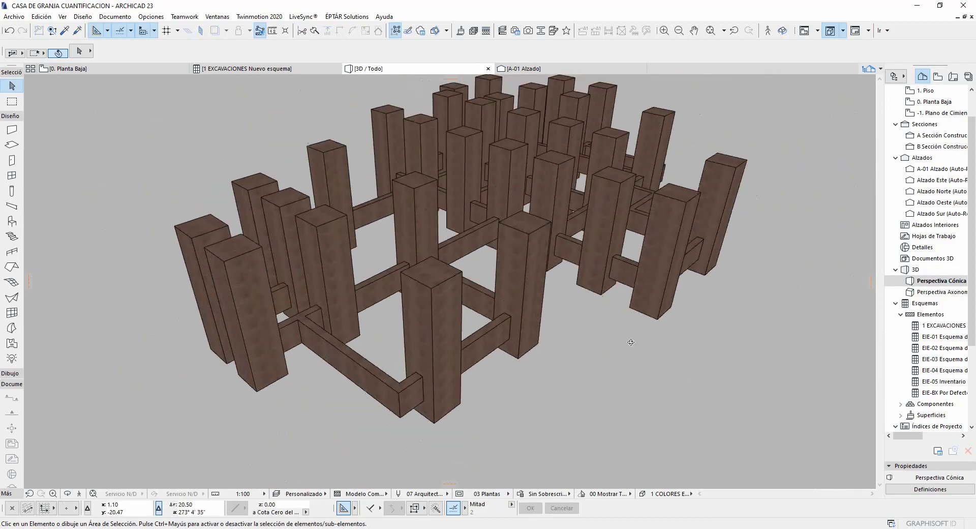
Set the Altura of the Pilar row to 1.65 in the schedule and check the columns in the 3D view
{"action": "left_click", "coordinate": [242, 69]}
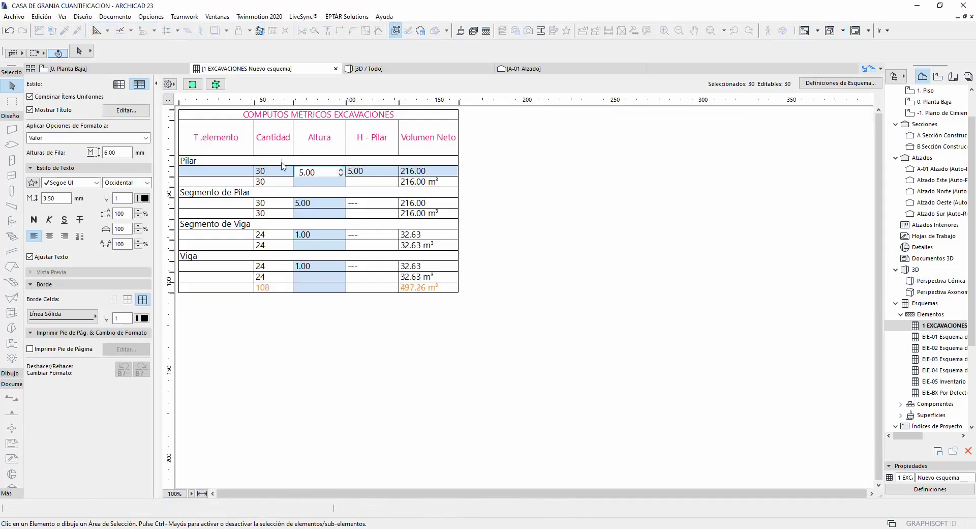
{"action": "left_click_drag", "start_coordinate": [330, 171], "coordinate": [233, 163]}
{"action": "type", "text": "1.65"}
{"action": "key", "text": "Return"}
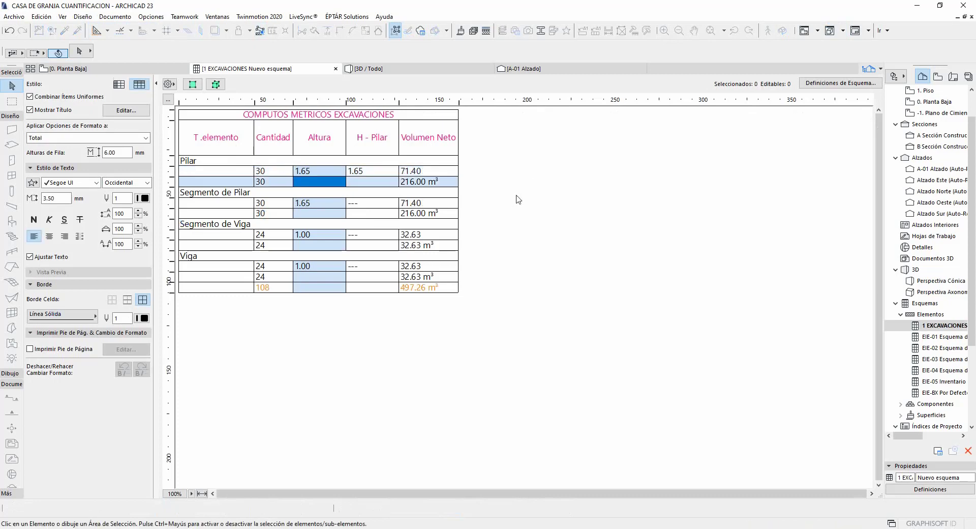
{"action": "left_click", "coordinate": [531, 205]}
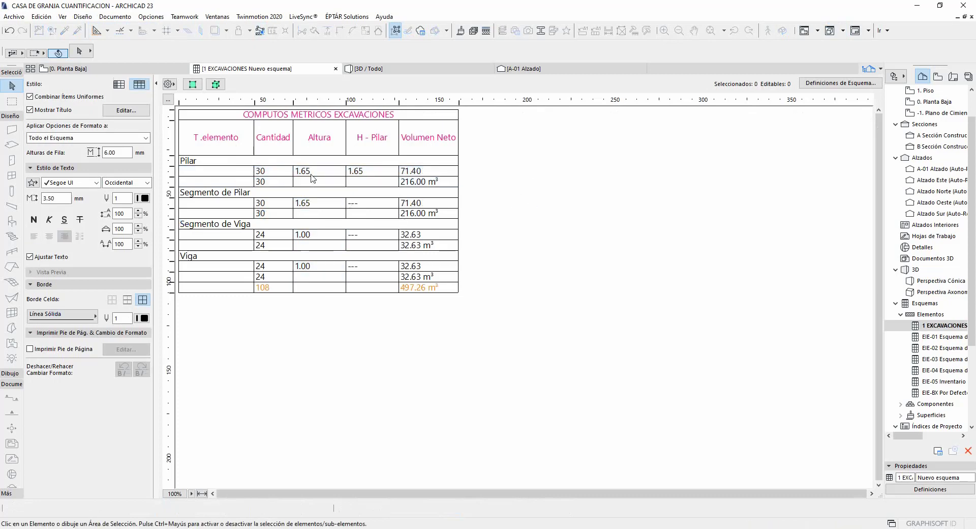
{"action": "left_click", "coordinate": [368, 68]}
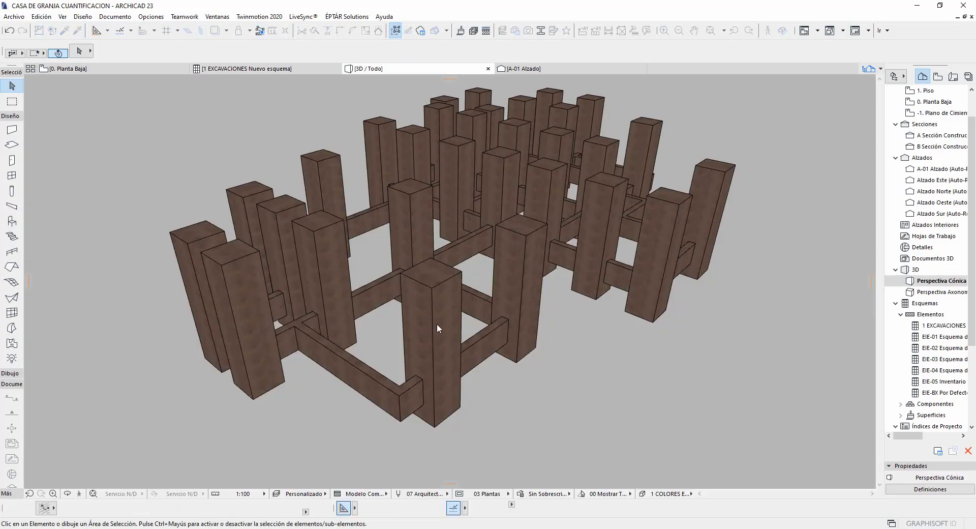
{"action": "left_click", "coordinate": [244, 69]}
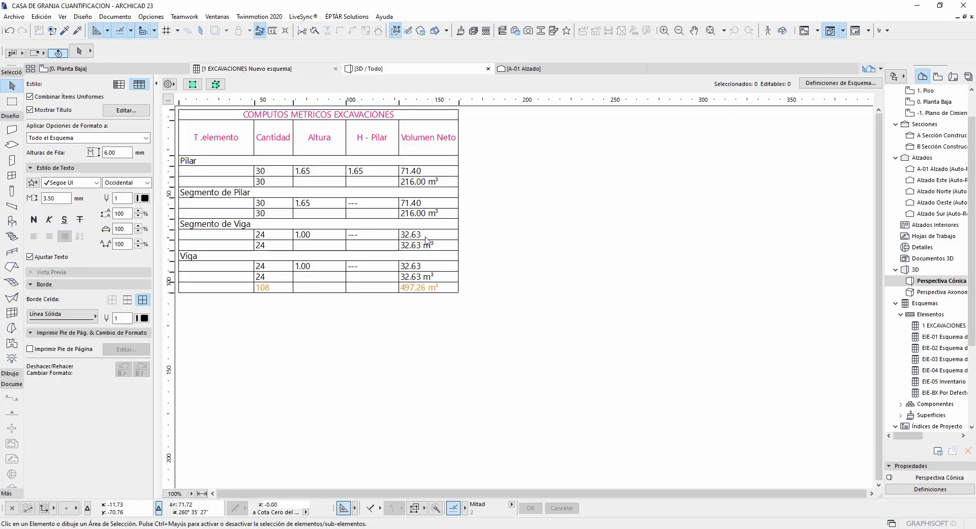